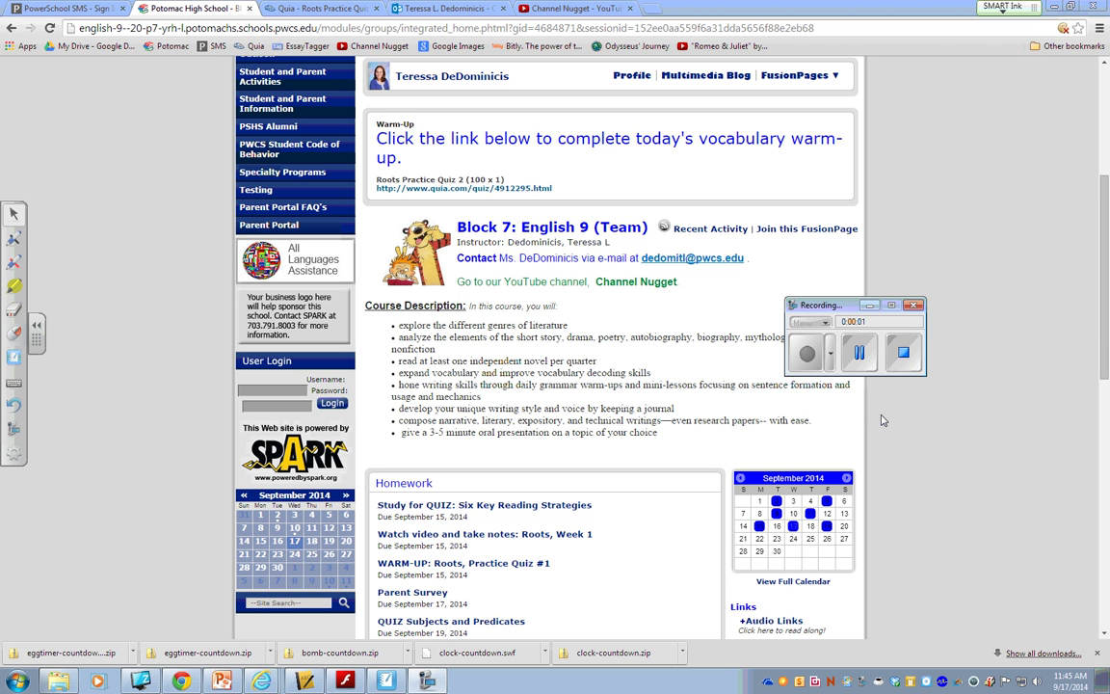
Scroll the Block 7 English 9 class page down to the Homework list for September 15–19
{"action": "left_click", "coordinate": [867, 307]}
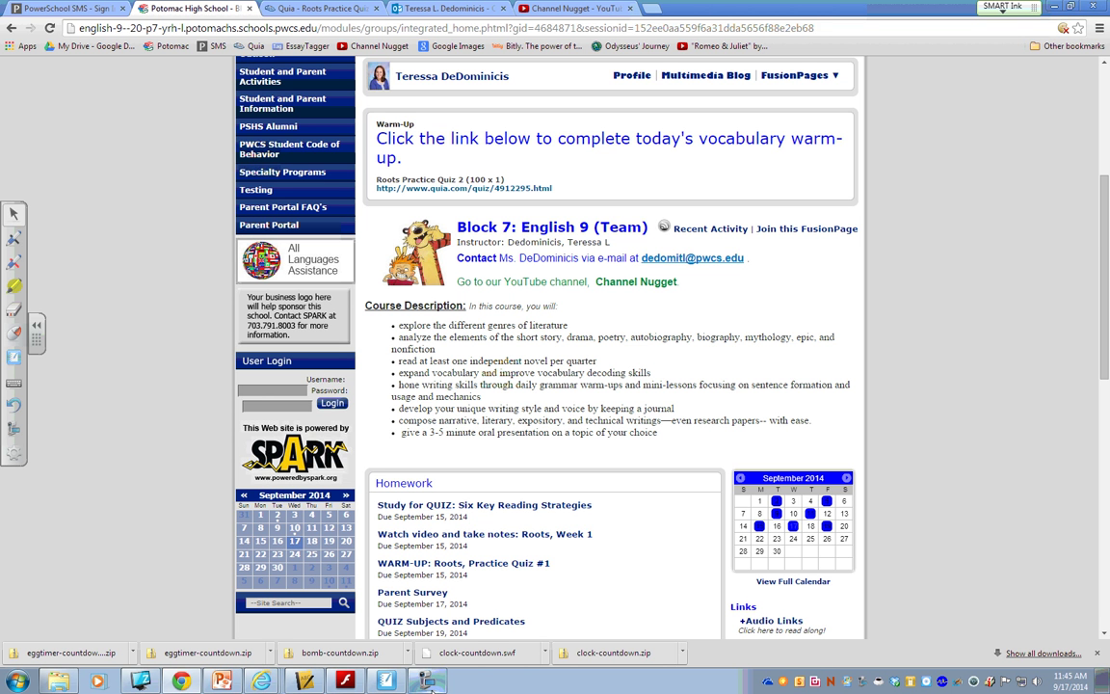
{"action": "mouse_move", "coordinate": [429, 683]}
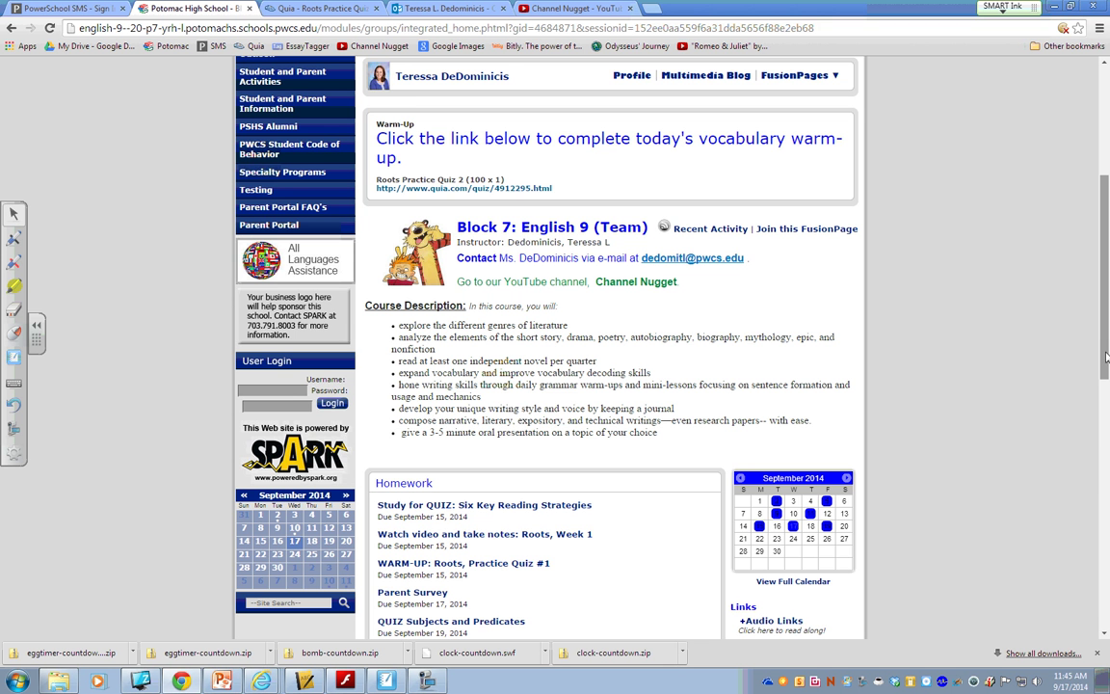
{"action": "left_click_drag", "start_coordinate": [1107, 356], "coordinate": [1107, 432]}
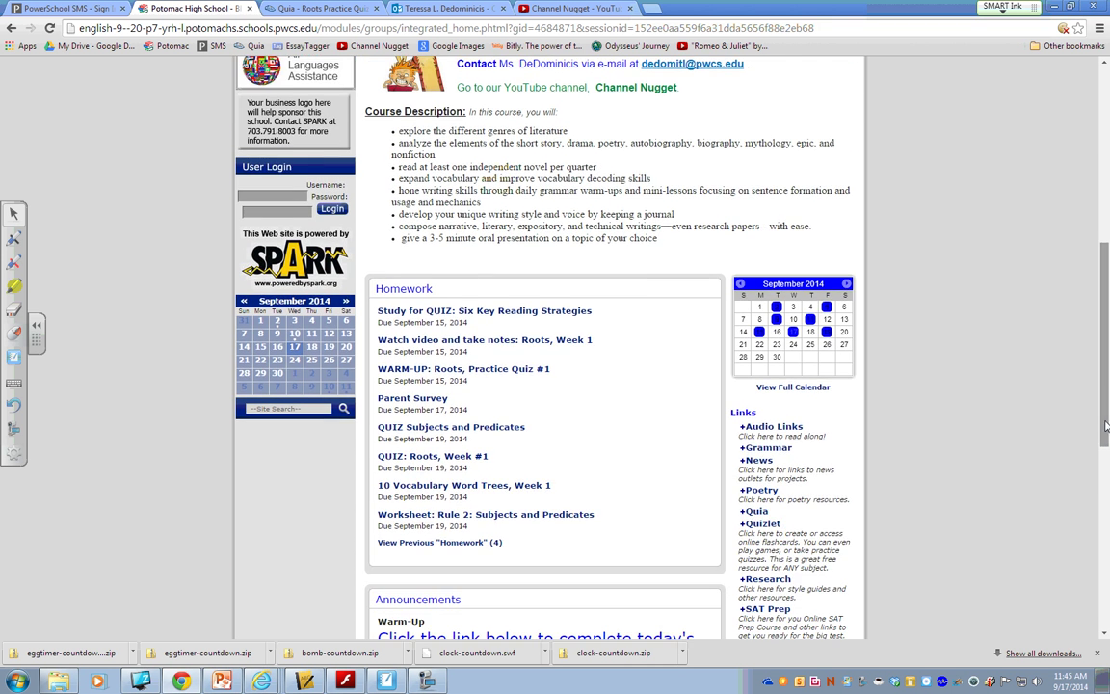
Open the '10 Vocabulary Word Trees, Week 1' assignment and scroll to its list of ten roots
{"action": "left_click", "coordinate": [424, 487]}
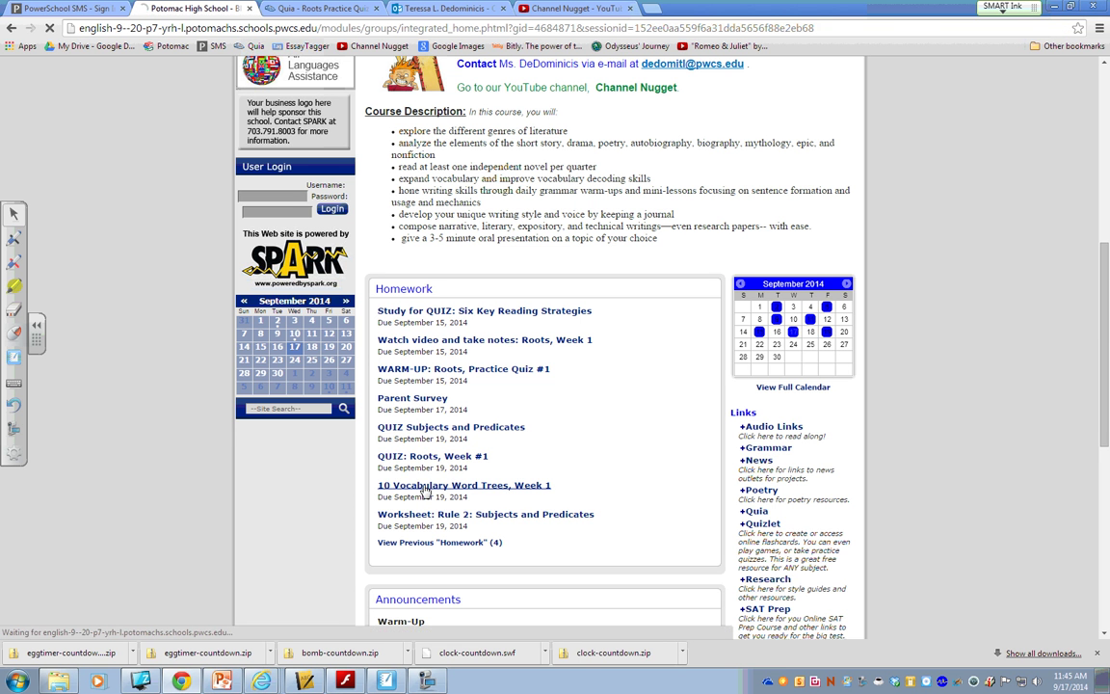
{"action": "scroll", "coordinate": [424, 491], "scroll_direction": "down", "scroll_amount": 2}
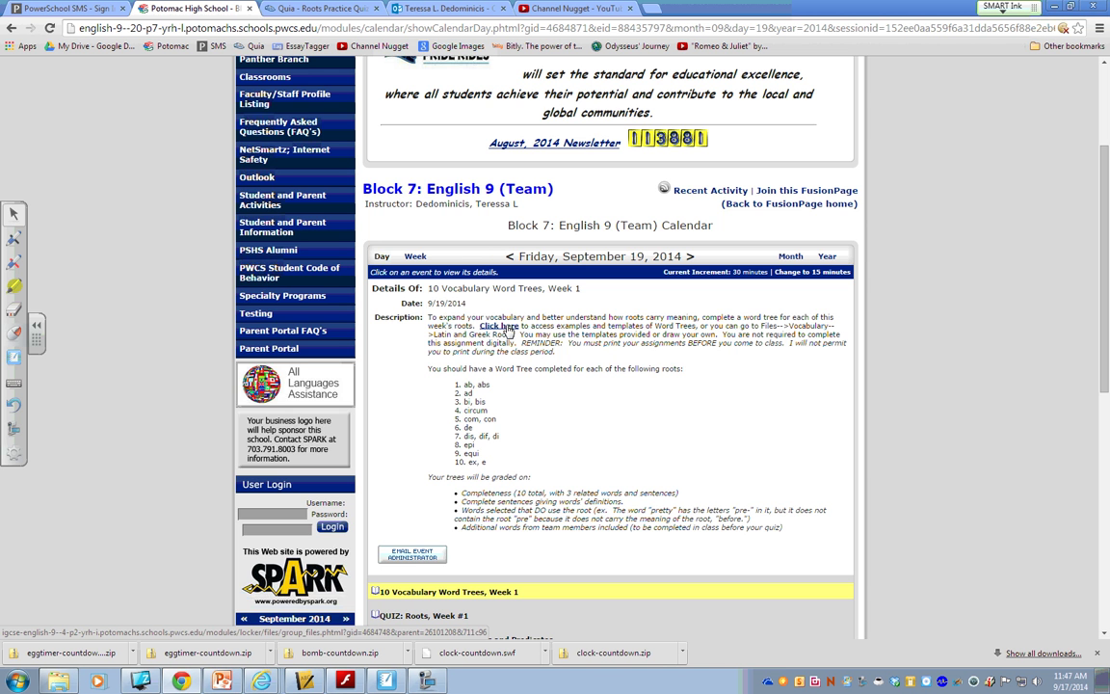
Follow the 'Click here' link to the Root Trees page with Root_Tree_Example.pdf and the templates
{"action": "left_click", "coordinate": [509, 330]}
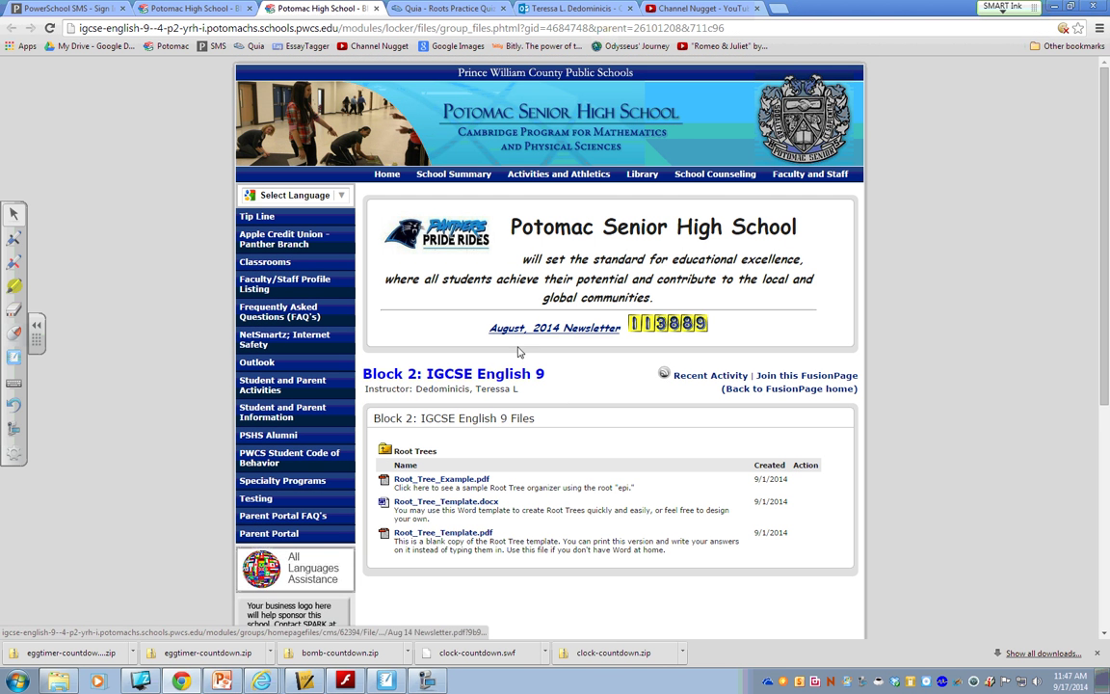
{"action": "scroll", "coordinate": [509, 528], "scroll_direction": "down", "scroll_amount": 2}
{"action": "scroll", "coordinate": [518, 495], "scroll_direction": "down", "scroll_amount": 1}
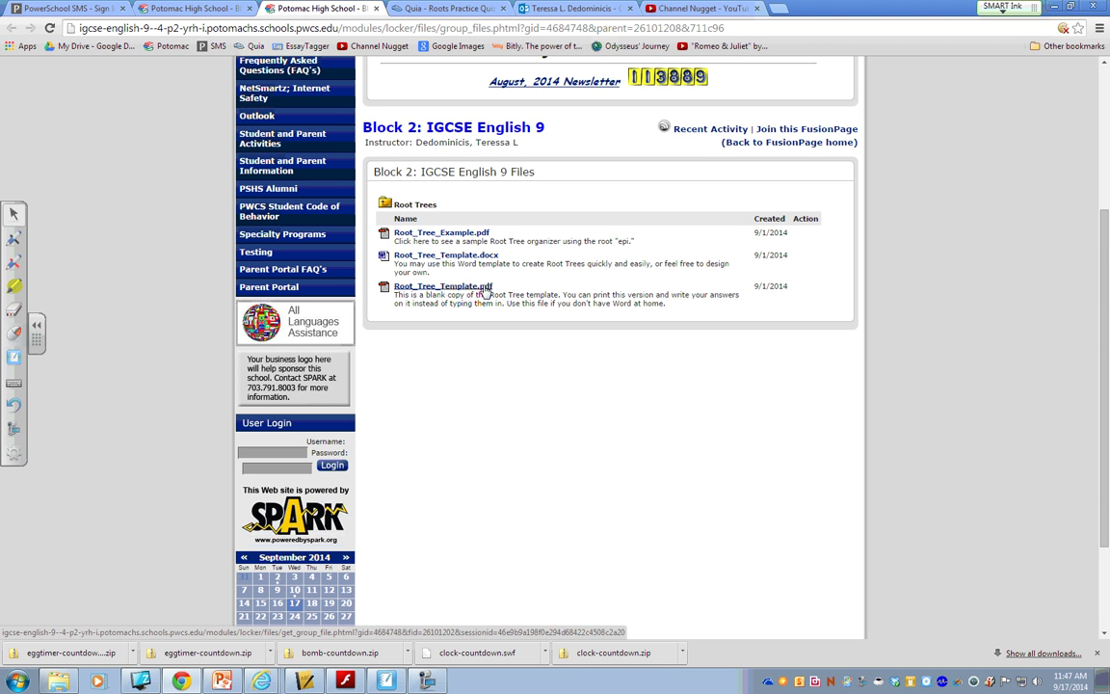
Open Root_Tree_Example.pdf and highlight the EPI- root meaning 'on top of'
{"action": "left_click", "coordinate": [475, 236]}
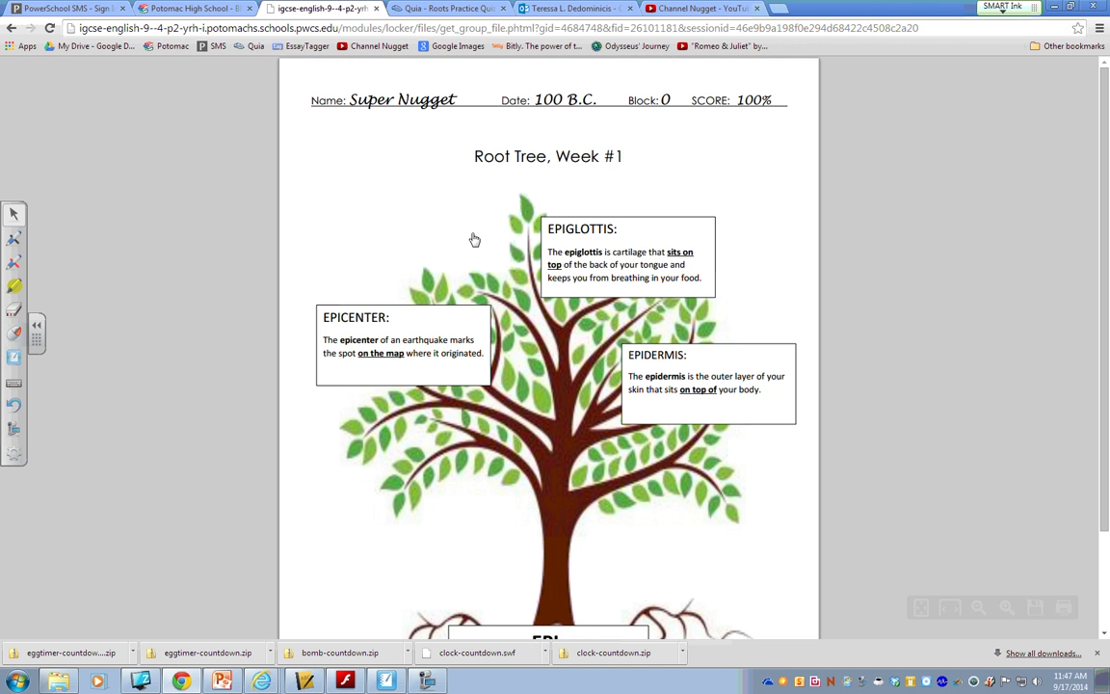
{"action": "scroll", "coordinate": [448, 508], "scroll_direction": "down", "scroll_amount": 3}
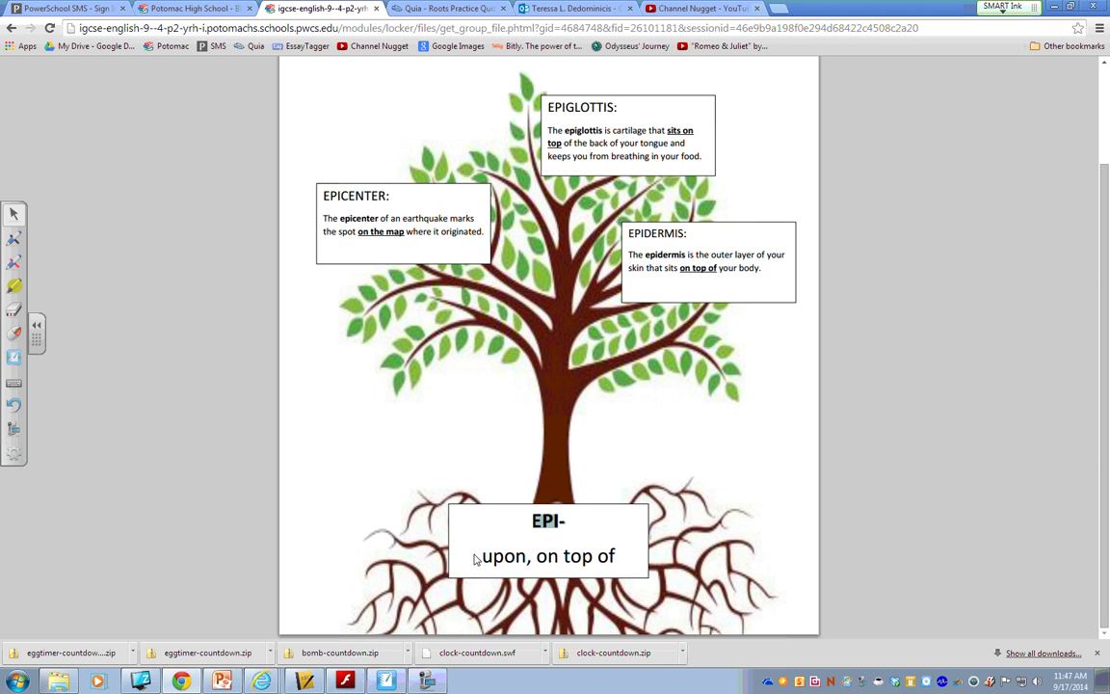
{"action": "left_click_drag", "start_coordinate": [536, 556], "coordinate": [616, 557]}
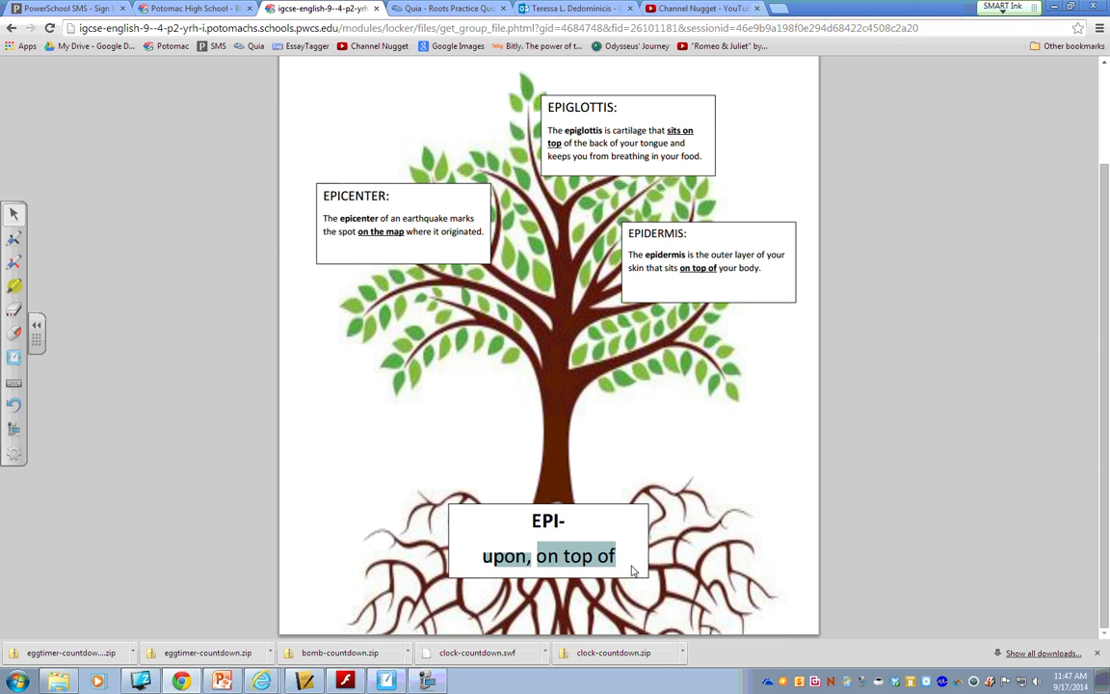
{"action": "left_click", "coordinate": [707, 525]}
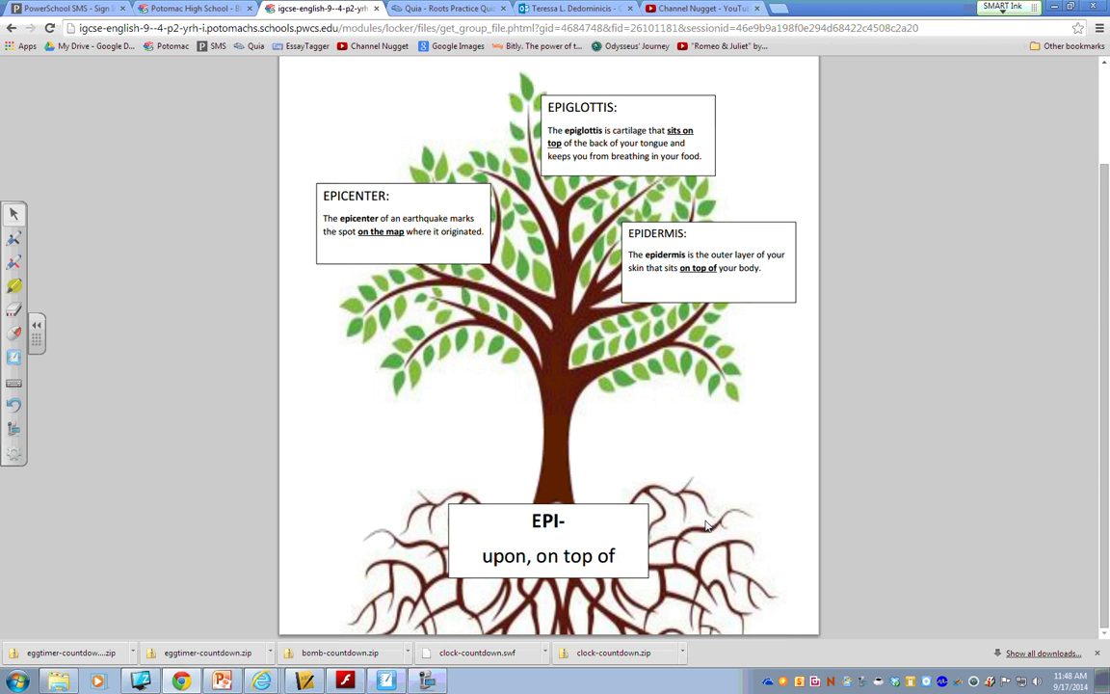
Highlight the EPICENTER, EPIGLOTTIS and EPIDERMIS example word headings
{"action": "scroll", "coordinate": [706, 525], "scroll_direction": "up", "scroll_amount": 1}
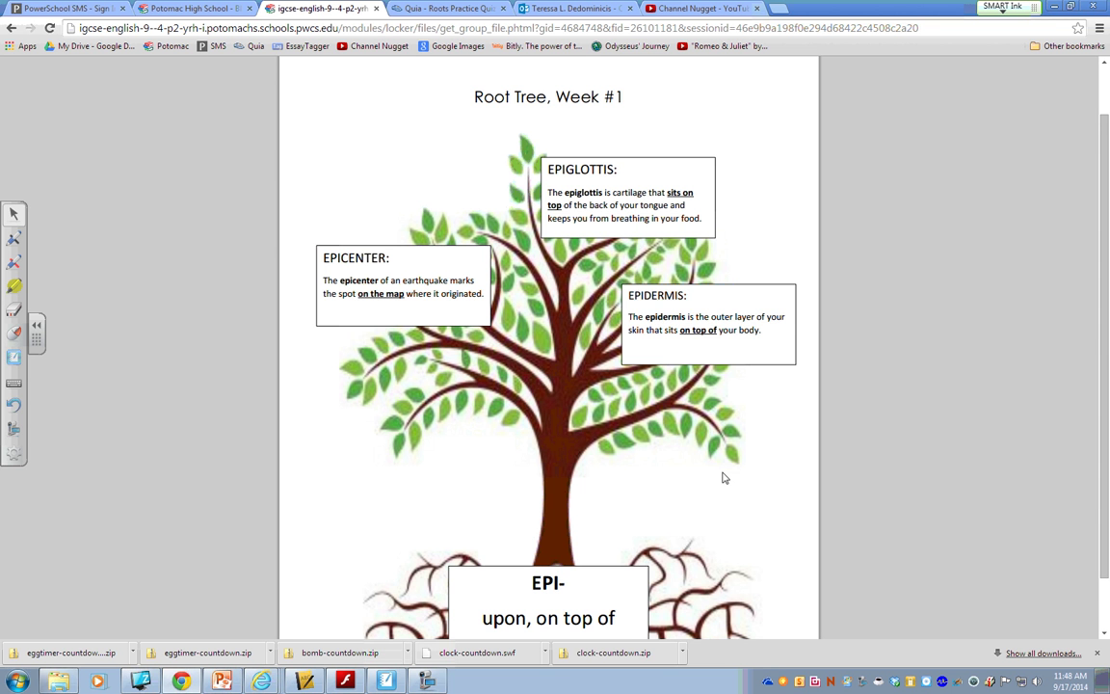
{"action": "scroll", "coordinate": [517, 434], "scroll_direction": "up", "scroll_amount": 2}
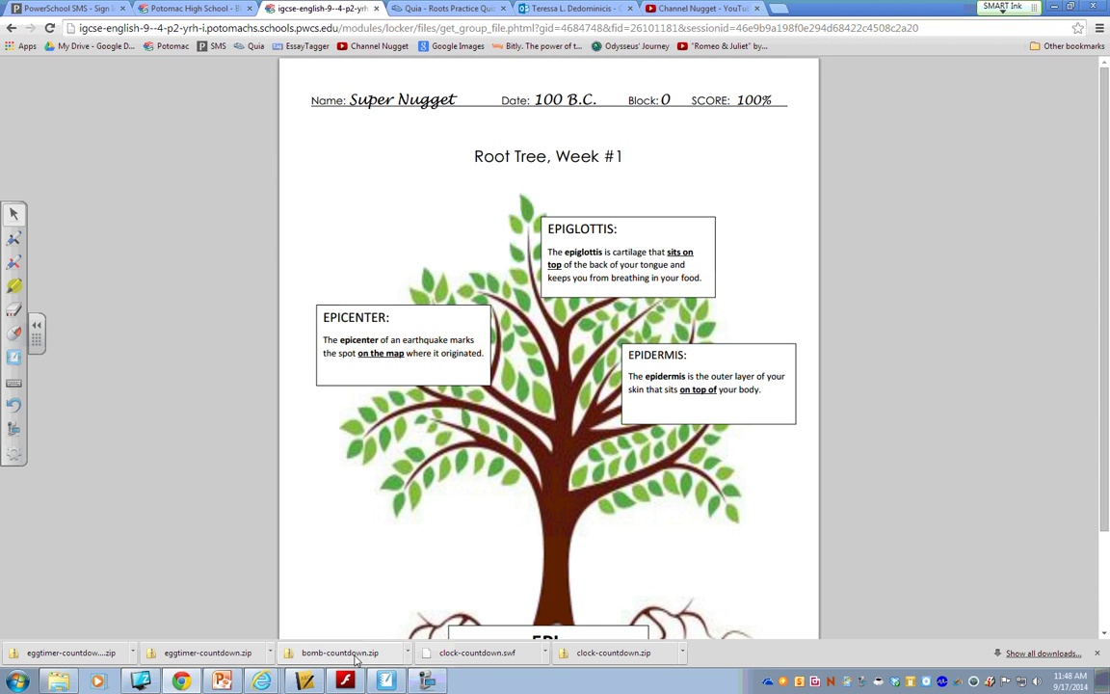
{"action": "left_click_drag", "start_coordinate": [323, 317], "coordinate": [409, 320]}
{"action": "left_click_drag", "start_coordinate": [550, 228], "coordinate": [619, 229]}
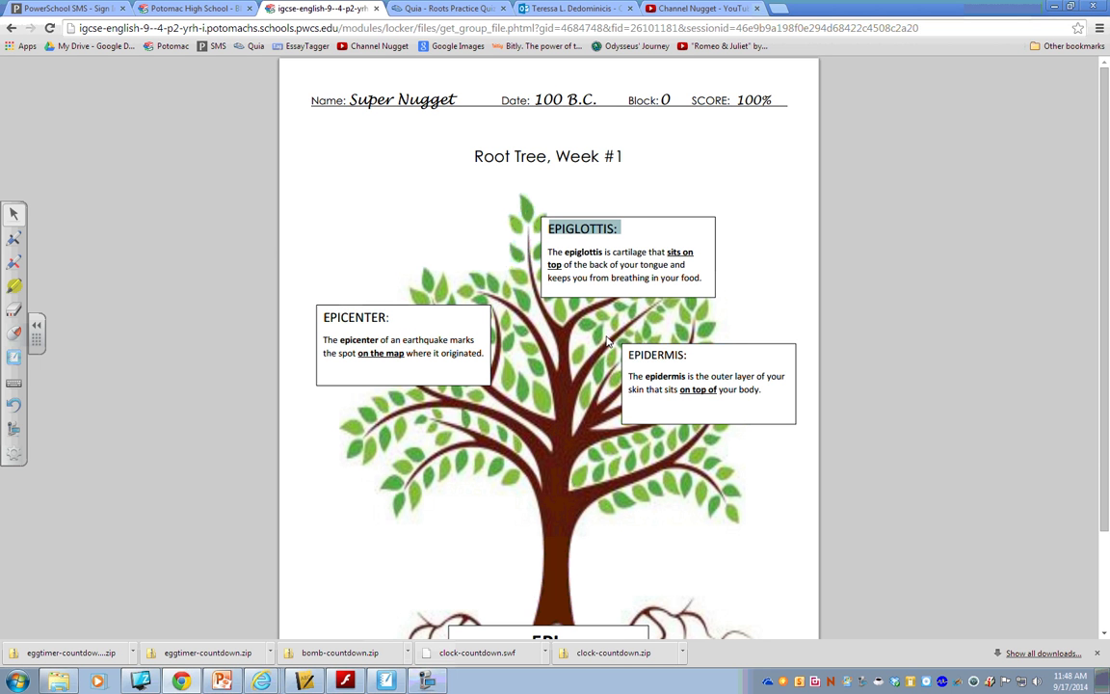
{"action": "left_click_drag", "start_coordinate": [629, 354], "coordinate": [695, 354]}
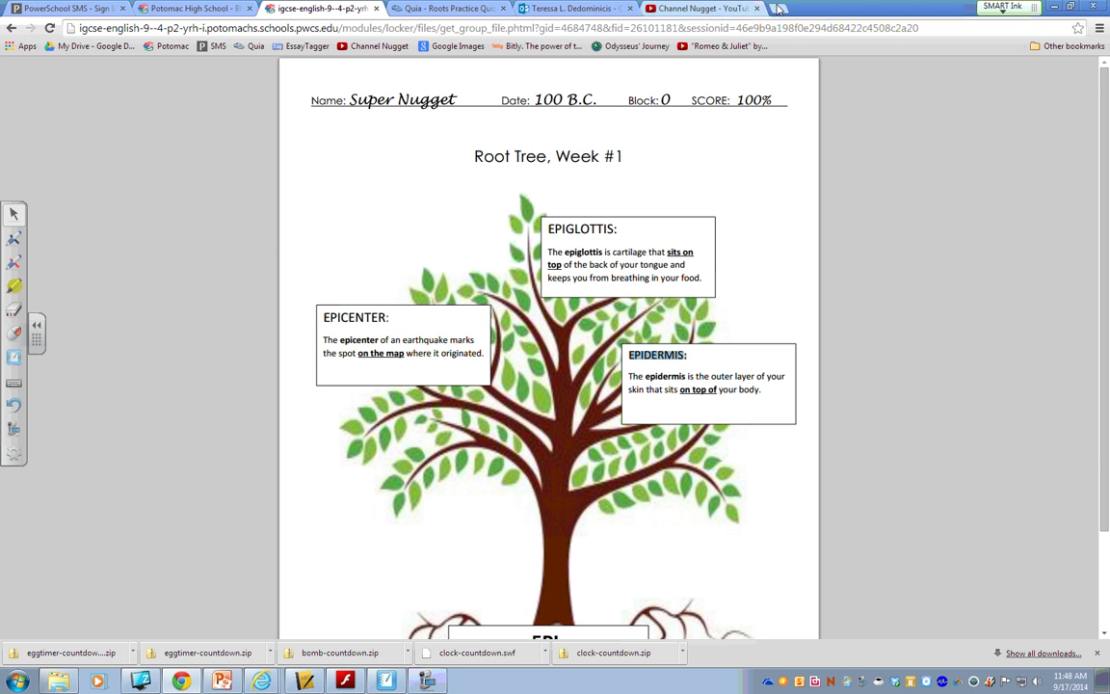
Search Google for 'epicenter' and highlight Merriam-Webster's first definition
{"action": "left_click", "coordinate": [779, 8]}
{"action": "type", "text": "ep"}
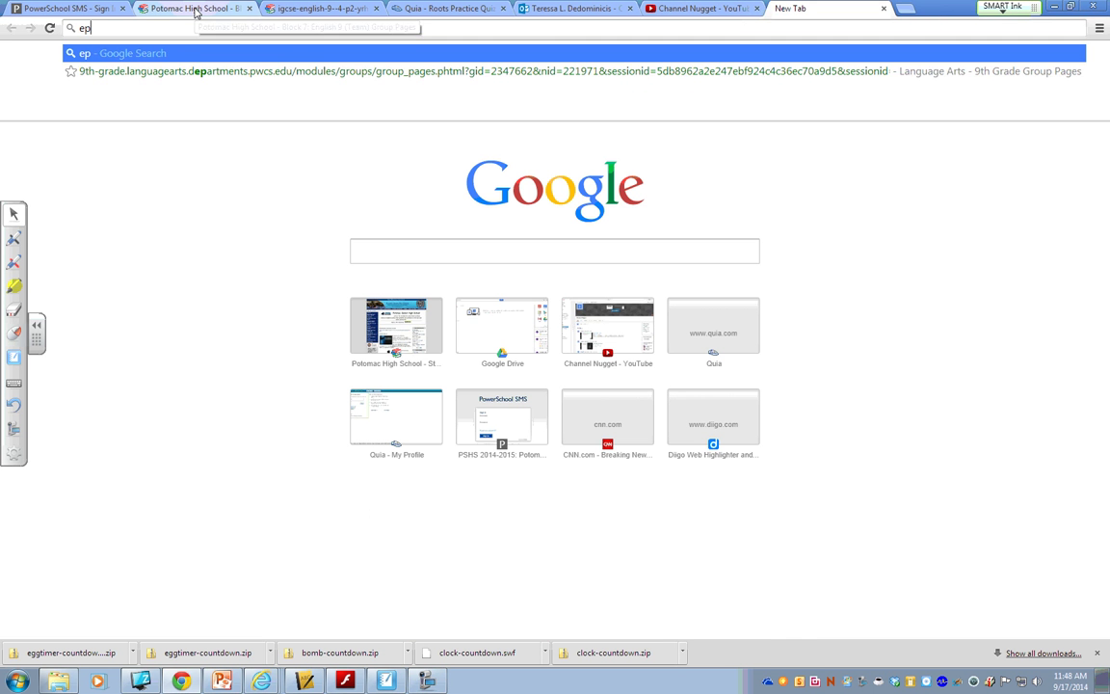
{"action": "type", "text": "icenter"}
{"action": "key", "text": "Return"}
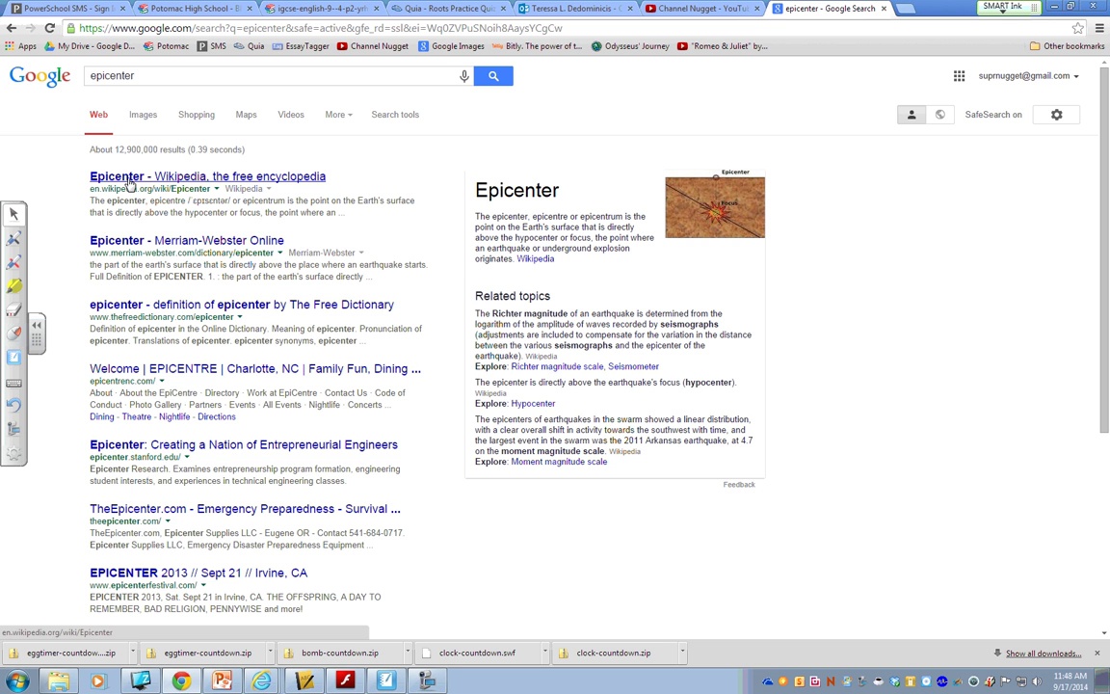
{"action": "left_click", "coordinate": [165, 248]}
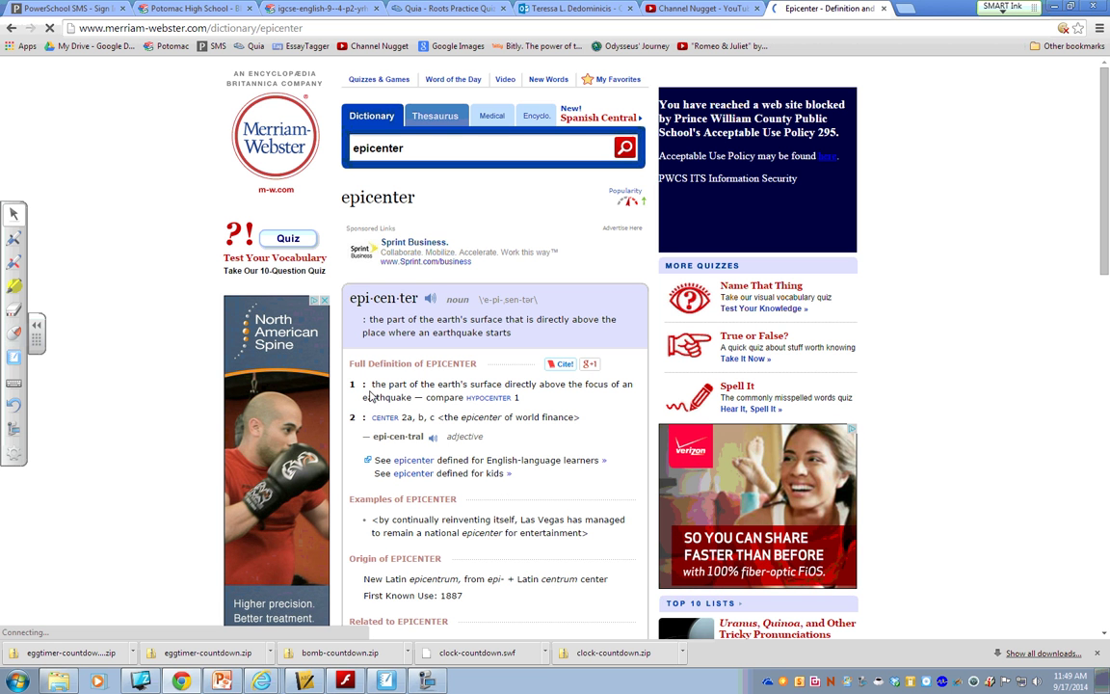
{"action": "left_click_drag", "start_coordinate": [370, 383], "coordinate": [417, 399]}
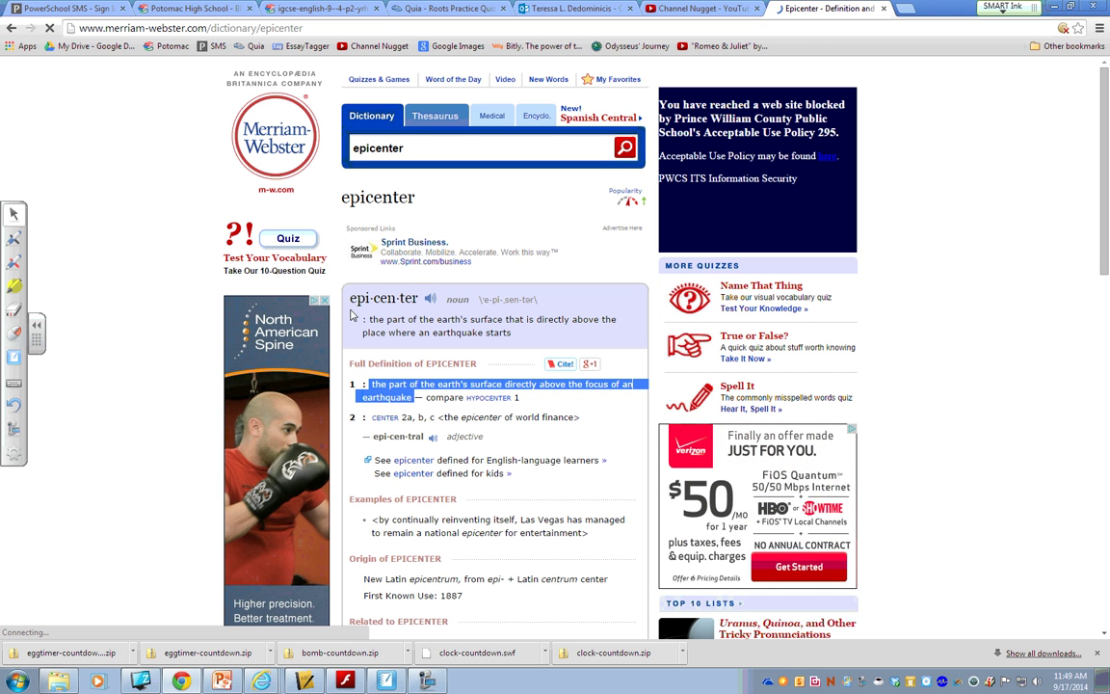
Back in the Root Tree example PDF, highlight the EPICENTER example sentence
{"action": "left_click", "coordinate": [216, 11]}
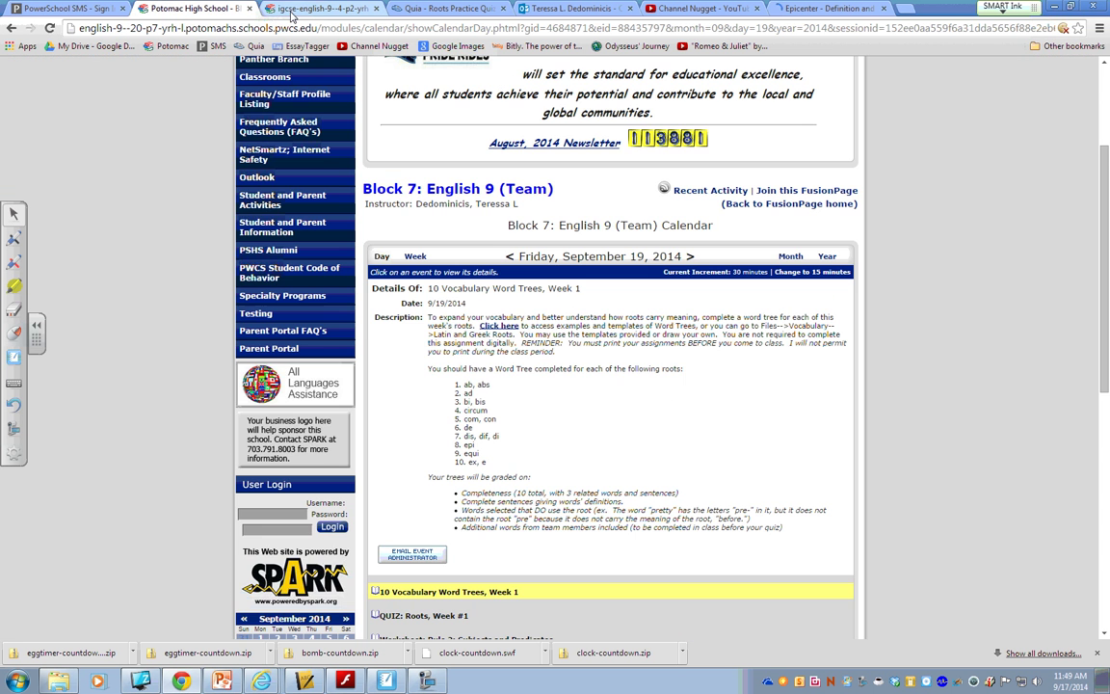
{"action": "left_click", "coordinate": [280, 16]}
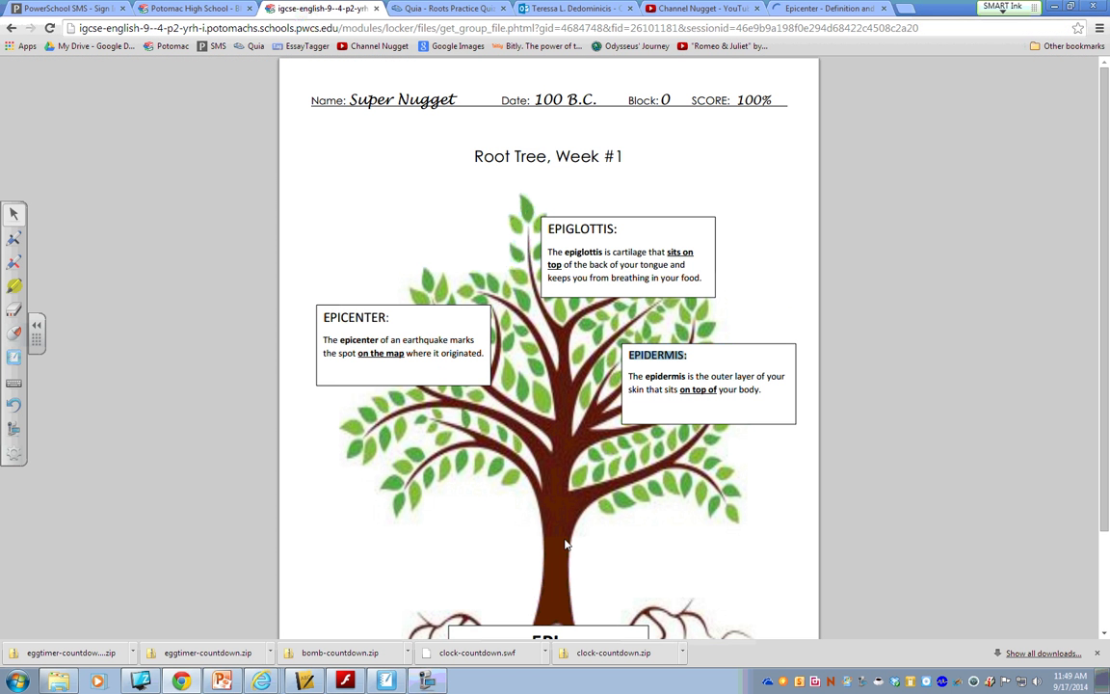
{"action": "left_click_drag", "start_coordinate": [323, 339], "coordinate": [487, 357]}
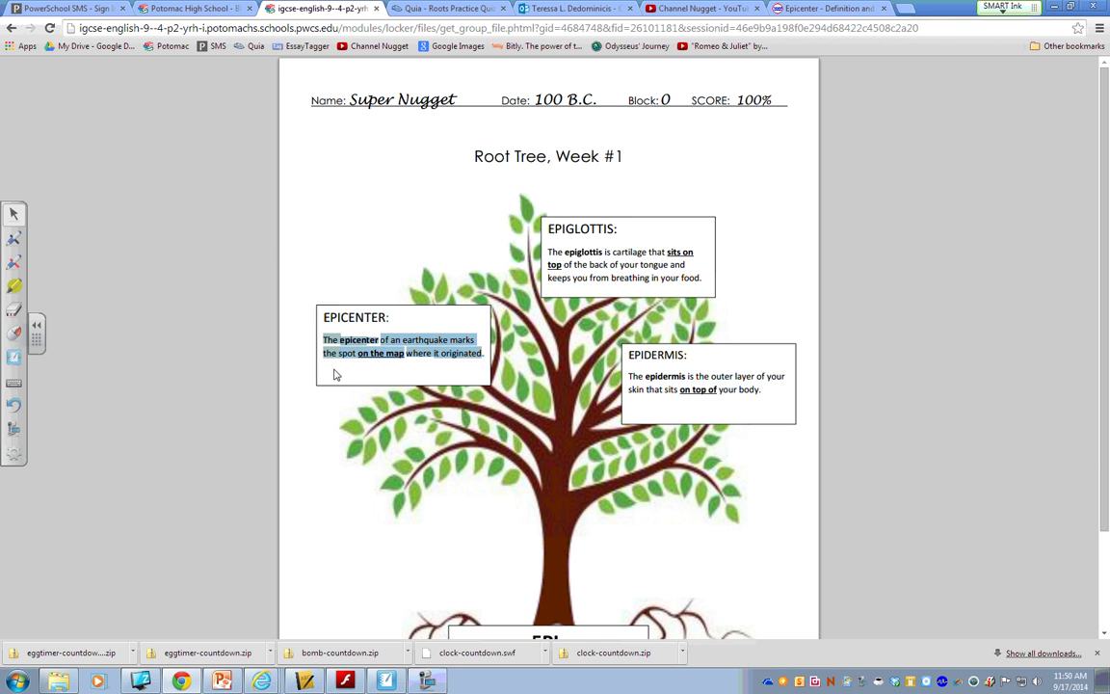
Highlight the bolded word 'epicenter' and the underlined phrase 'on the map' in its sentence
{"action": "left_click", "coordinate": [335, 375]}
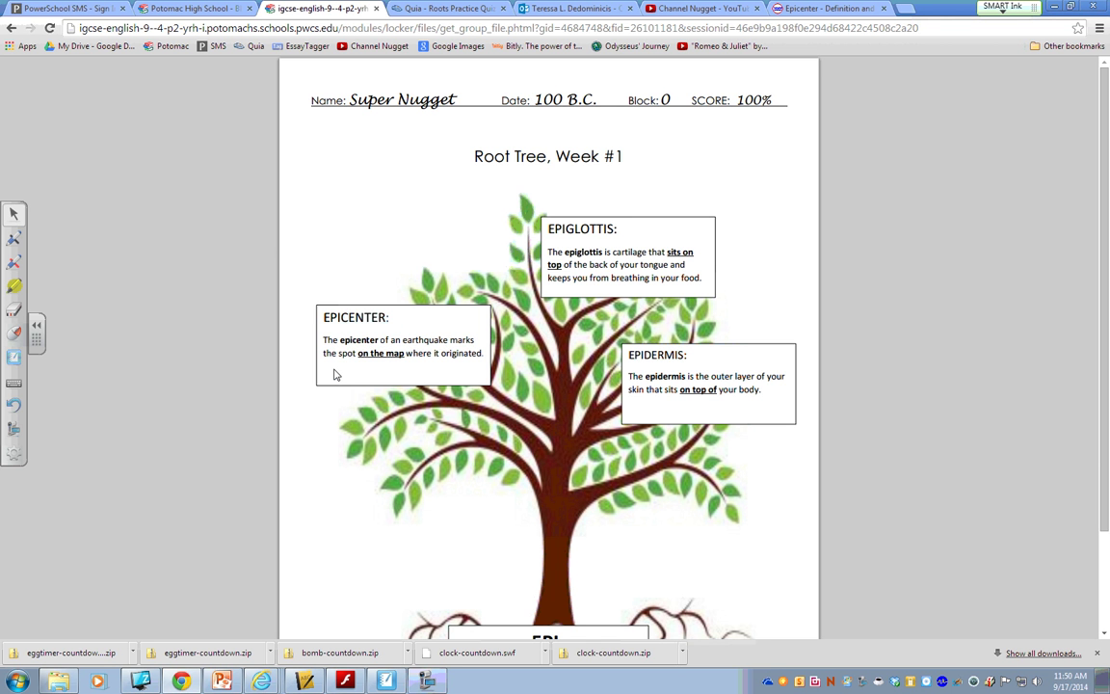
{"action": "left_click_drag", "start_coordinate": [339, 340], "coordinate": [379, 342]}
{"action": "left_click_drag", "start_coordinate": [358, 353], "coordinate": [403, 357]}
{"action": "left_click", "coordinate": [343, 343]}
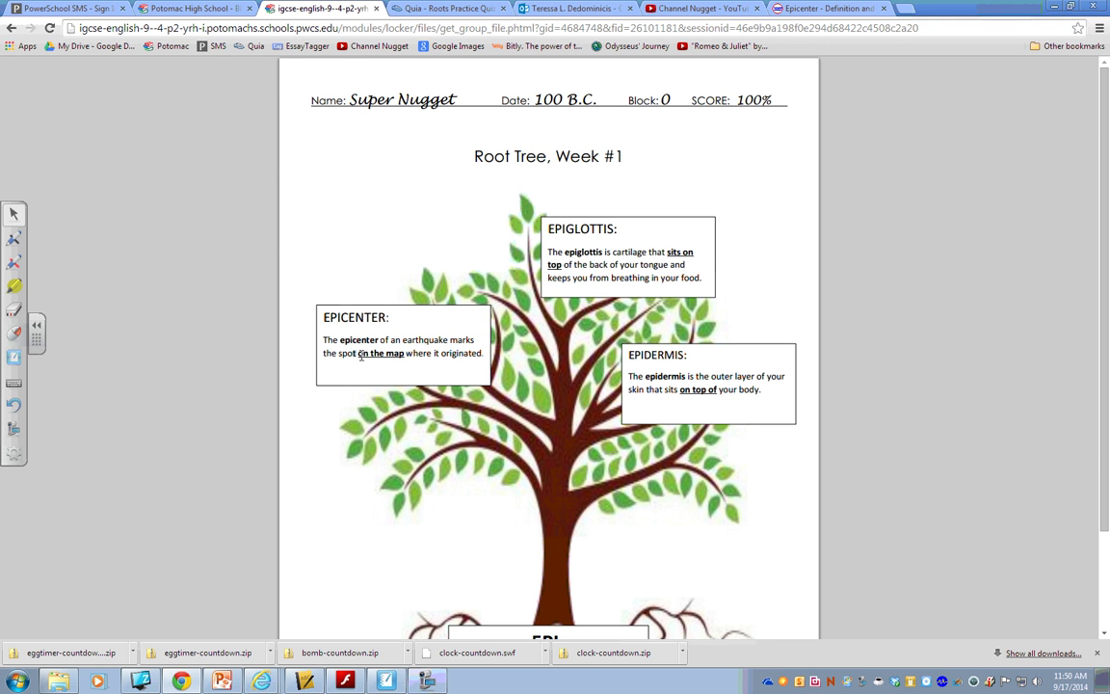
{"action": "left_click_drag", "start_coordinate": [359, 353], "coordinate": [404, 355]}
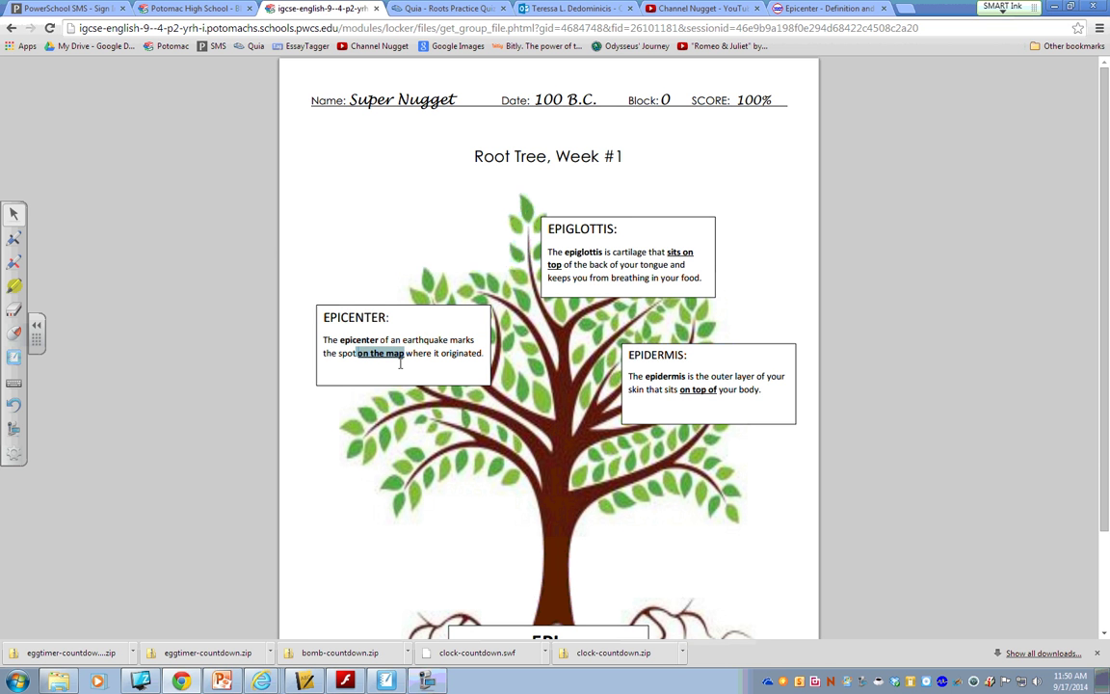
Highlight the EPIGLOTTIS box, then return to the Merriam-Webster epicenter page
{"action": "left_click", "coordinate": [400, 364]}
{"action": "left_click_drag", "start_coordinate": [617, 228], "coordinate": [724, 280]}
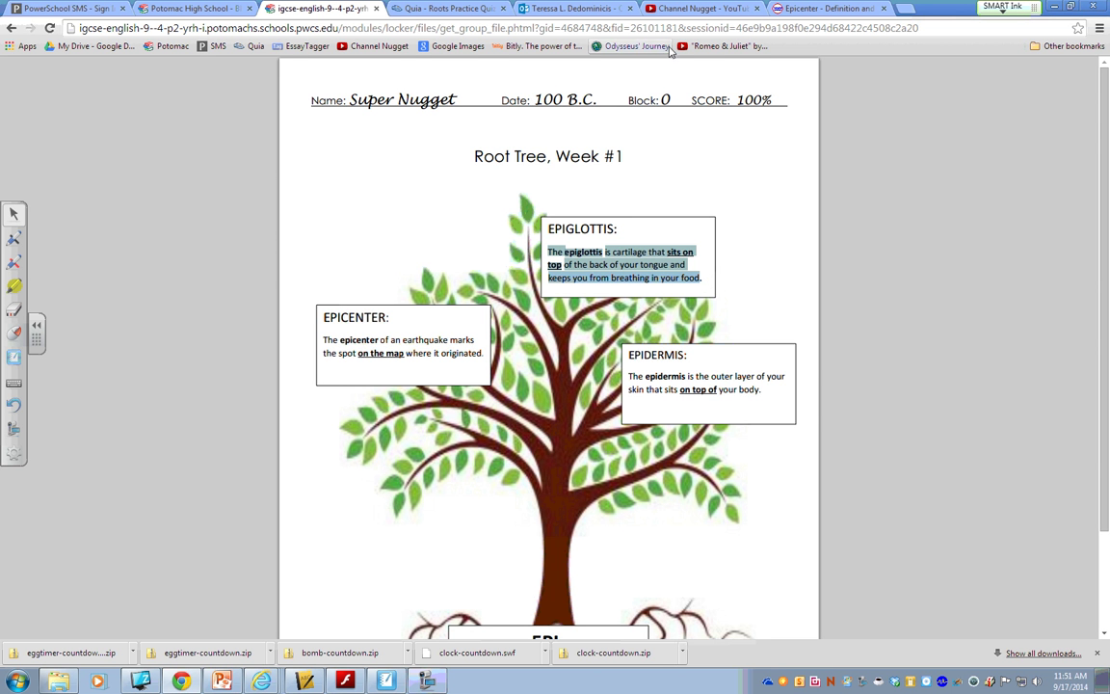
{"action": "left_click", "coordinate": [799, 11]}
Look up 'epiglottis' on Merriam-Webster and select its first definition
{"action": "left_click", "coordinate": [424, 149]}
{"action": "type", "text": "epiglottis"}
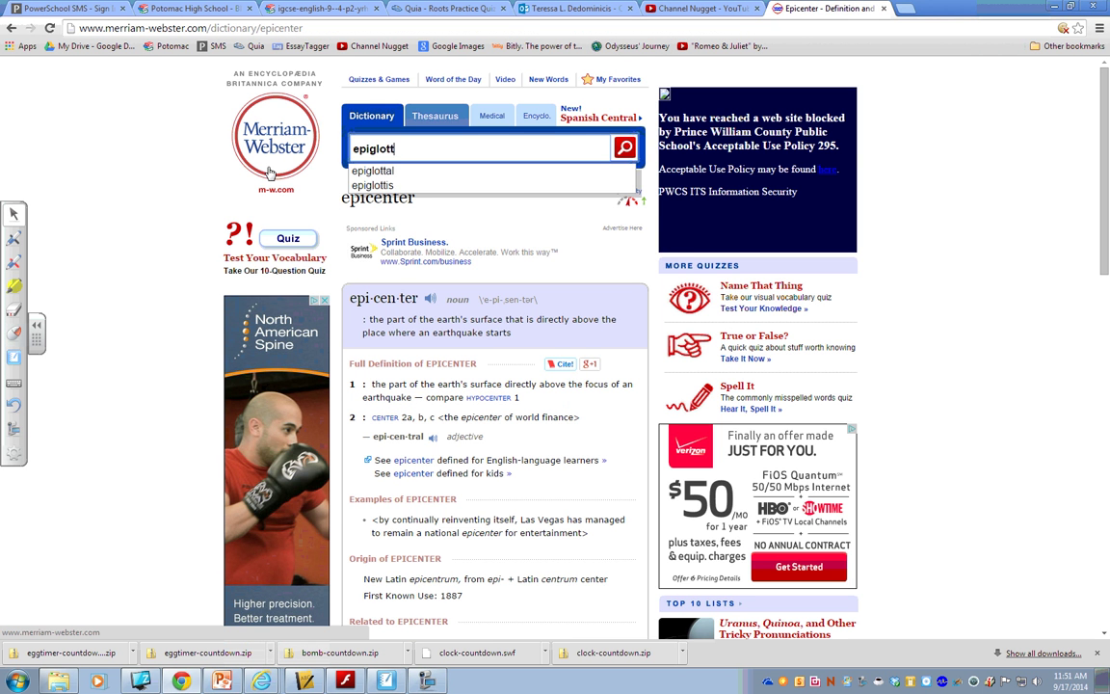
{"action": "key", "text": "Return"}
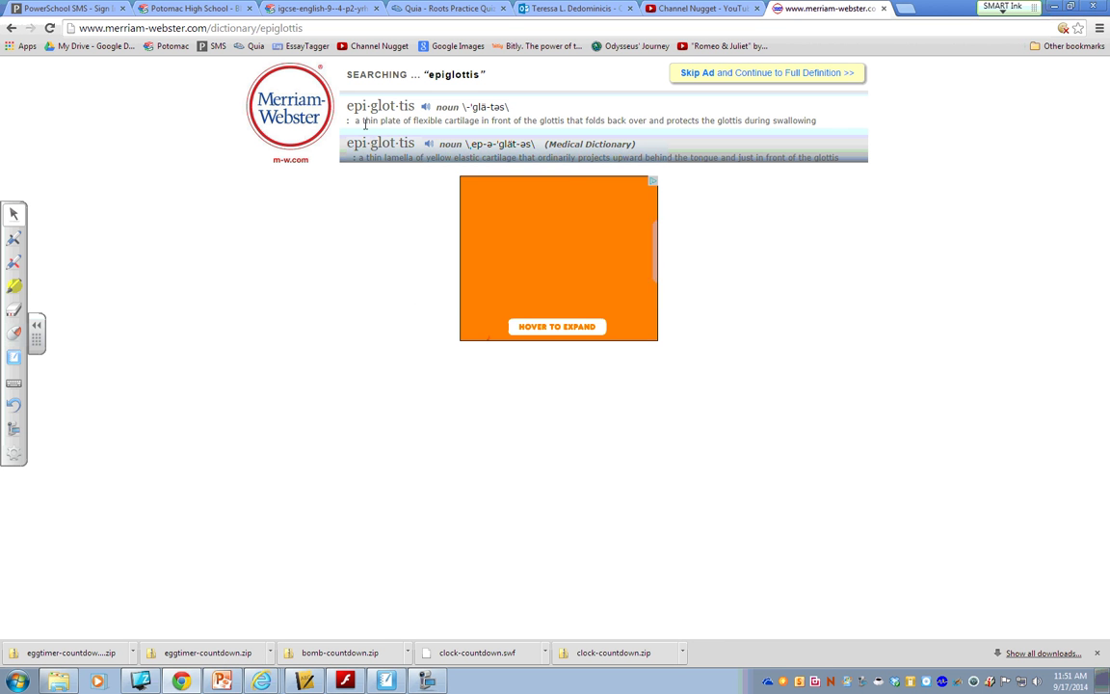
{"action": "left_click_drag", "start_coordinate": [356, 120], "coordinate": [852, 132]}
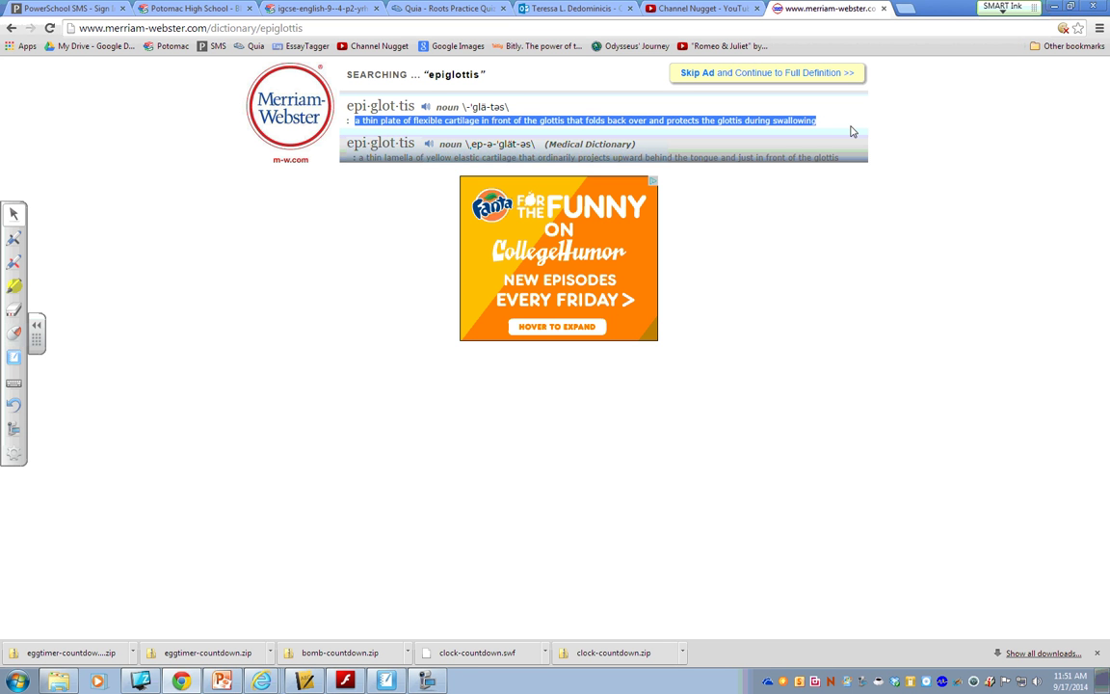
In the example PDF, highlight 'epiglottis' and 'sits on top' in its sentence, then scroll to the EPI- root
{"action": "left_click", "coordinate": [282, 12]}
{"action": "left_click", "coordinate": [657, 287]}
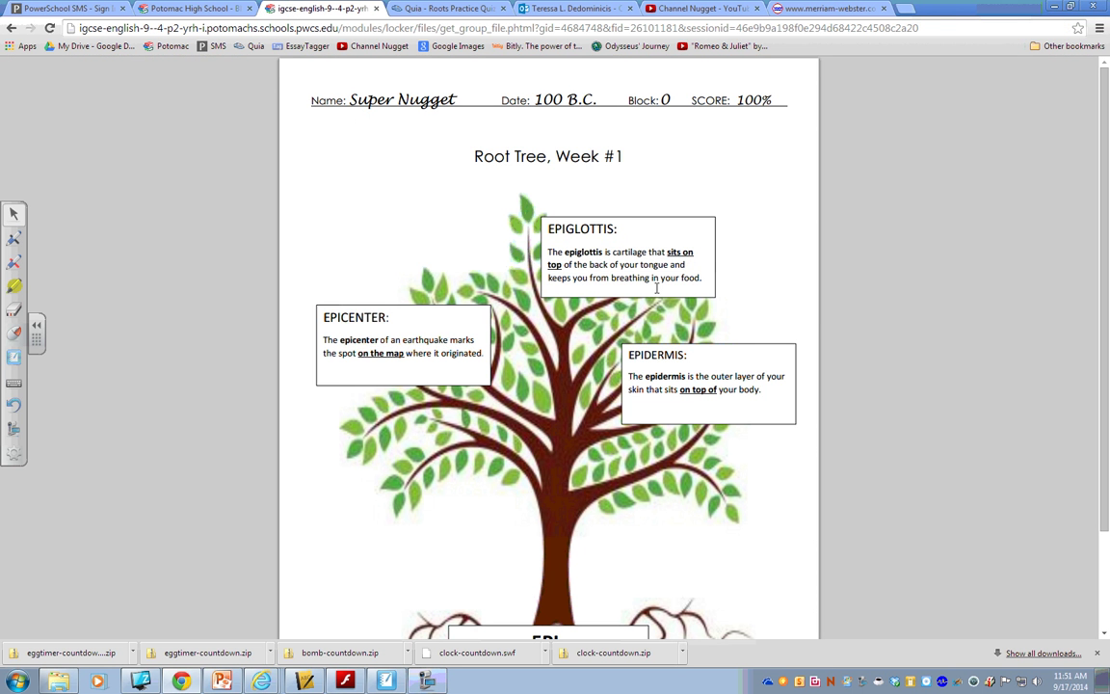
{"action": "left_click_drag", "start_coordinate": [564, 252], "coordinate": [599, 251]}
{"action": "left_click_drag", "start_coordinate": [666, 252], "coordinate": [563, 268]}
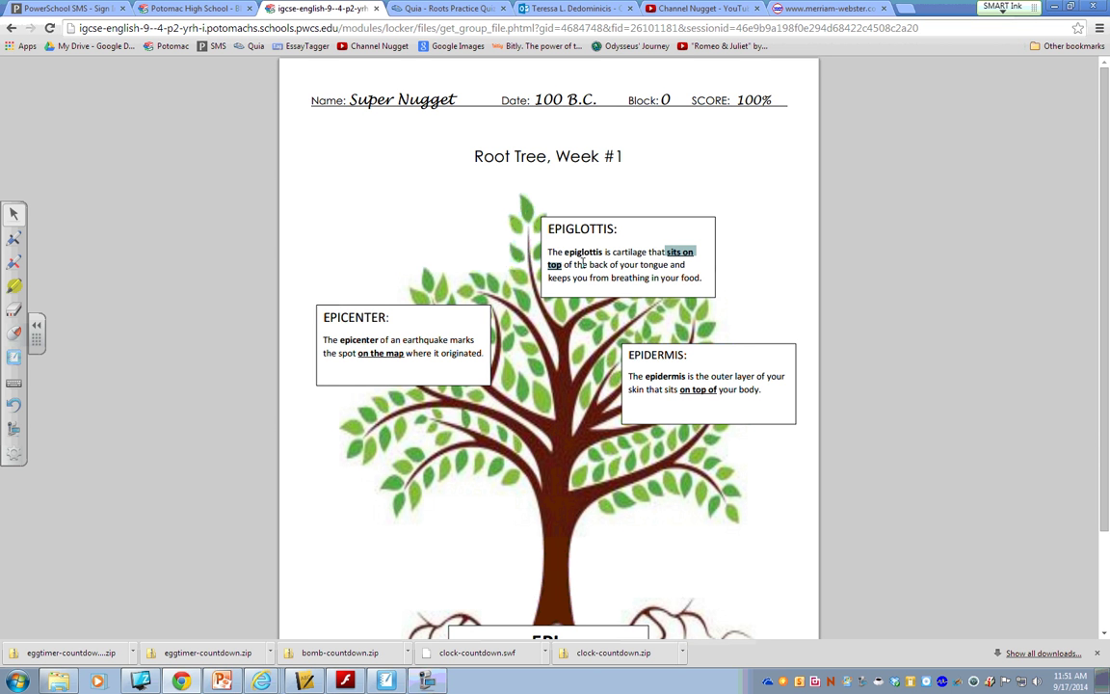
{"action": "left_click", "coordinate": [547, 252]}
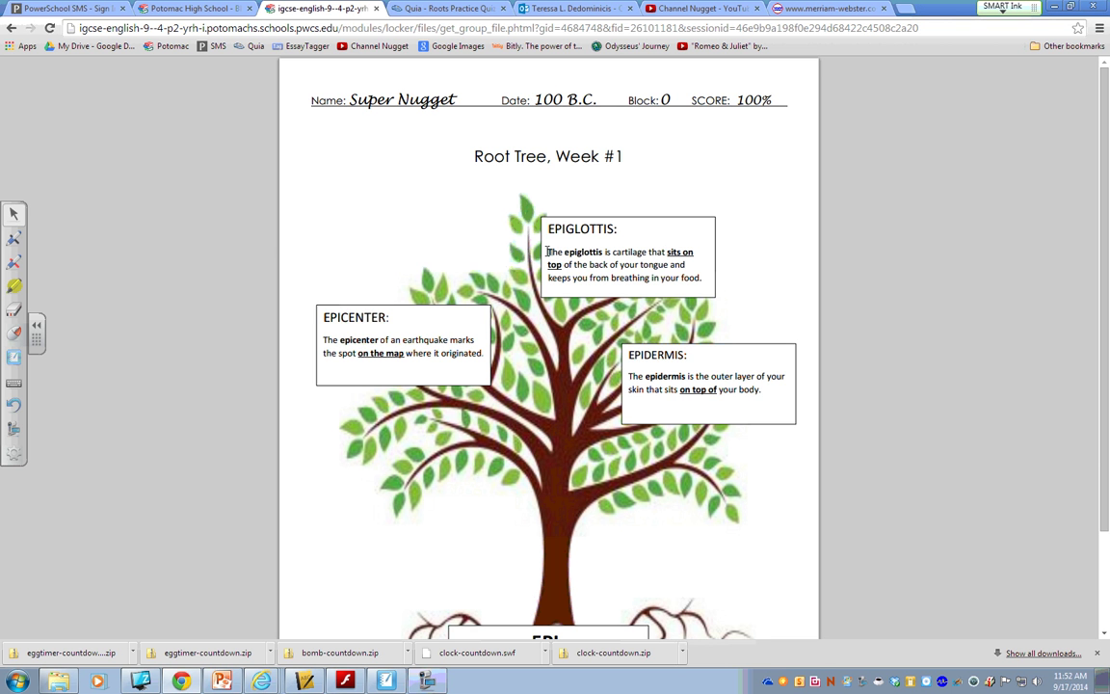
{"action": "left_click", "coordinate": [705, 281], "text": "shift"}
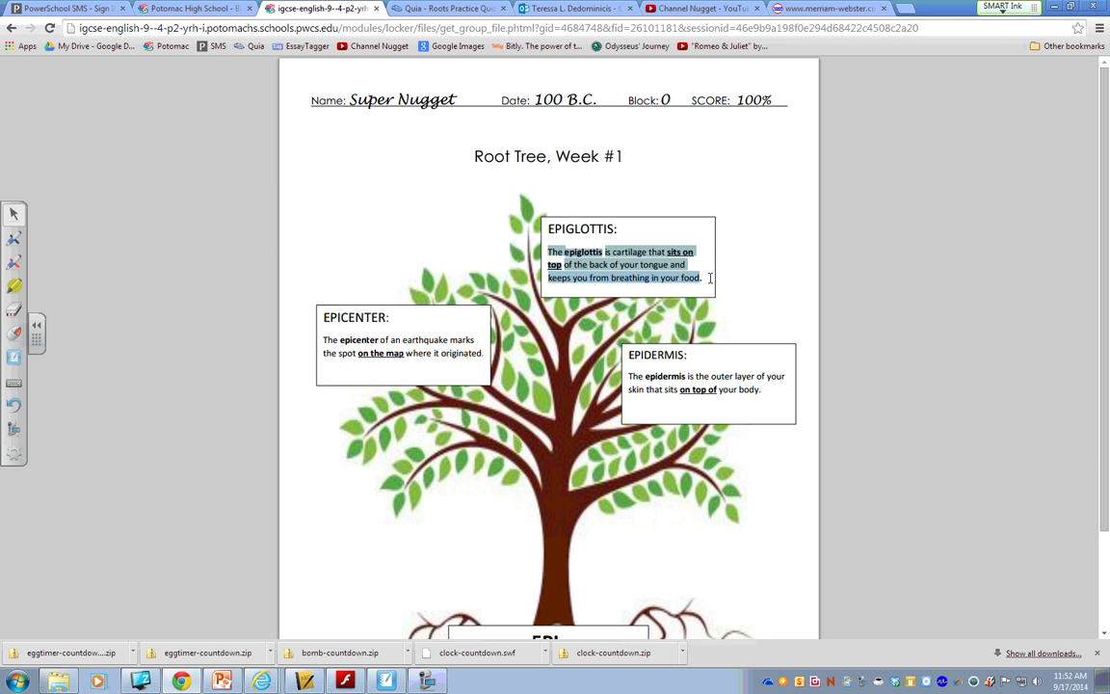
{"action": "left_click", "coordinate": [726, 325]}
{"action": "scroll", "coordinate": [728, 326], "scroll_direction": "down", "scroll_amount": 2}
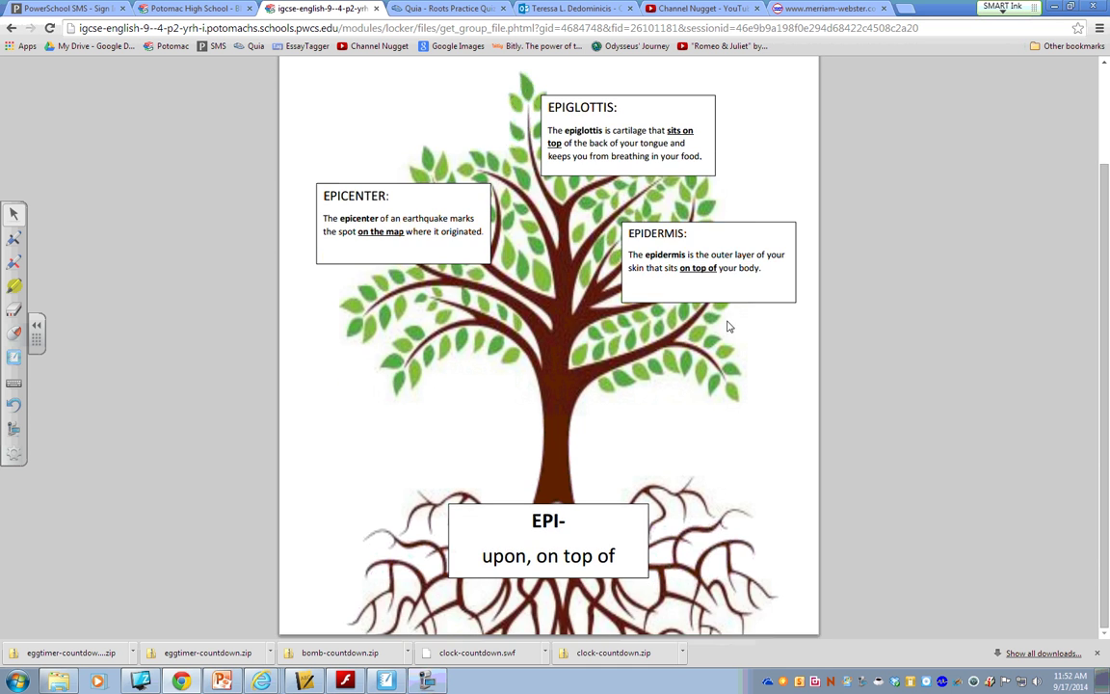
Look up 'epidermis' on Merriam-Webster and highlight its first definition
{"action": "left_click", "coordinate": [820, 9]}
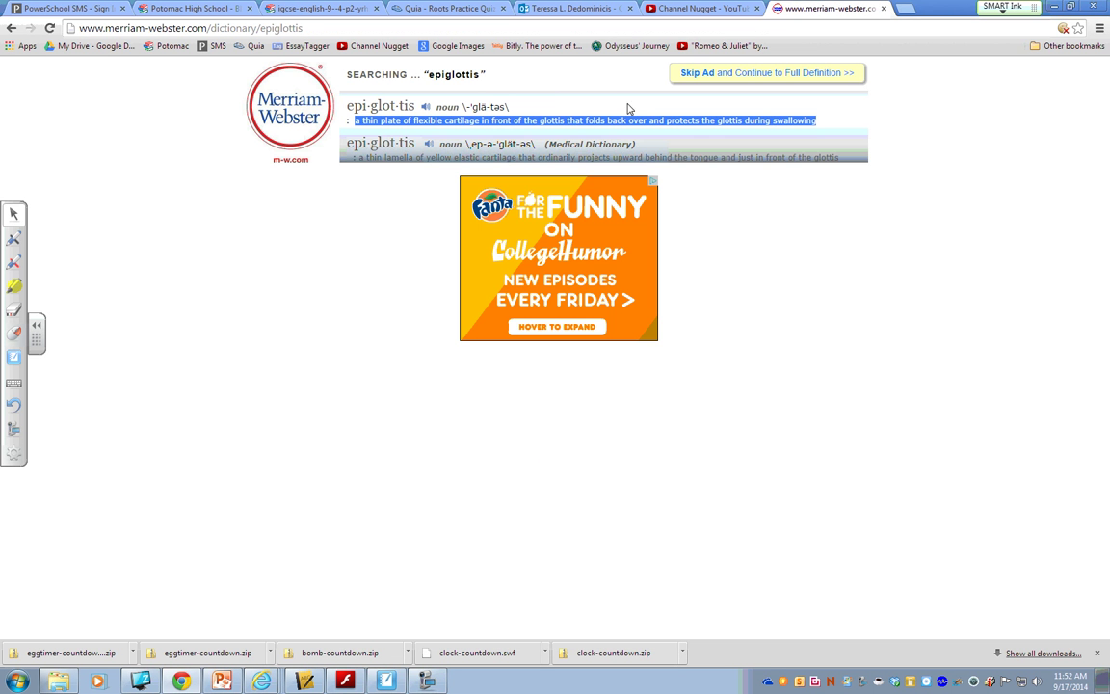
{"action": "left_click", "coordinate": [12, 27]}
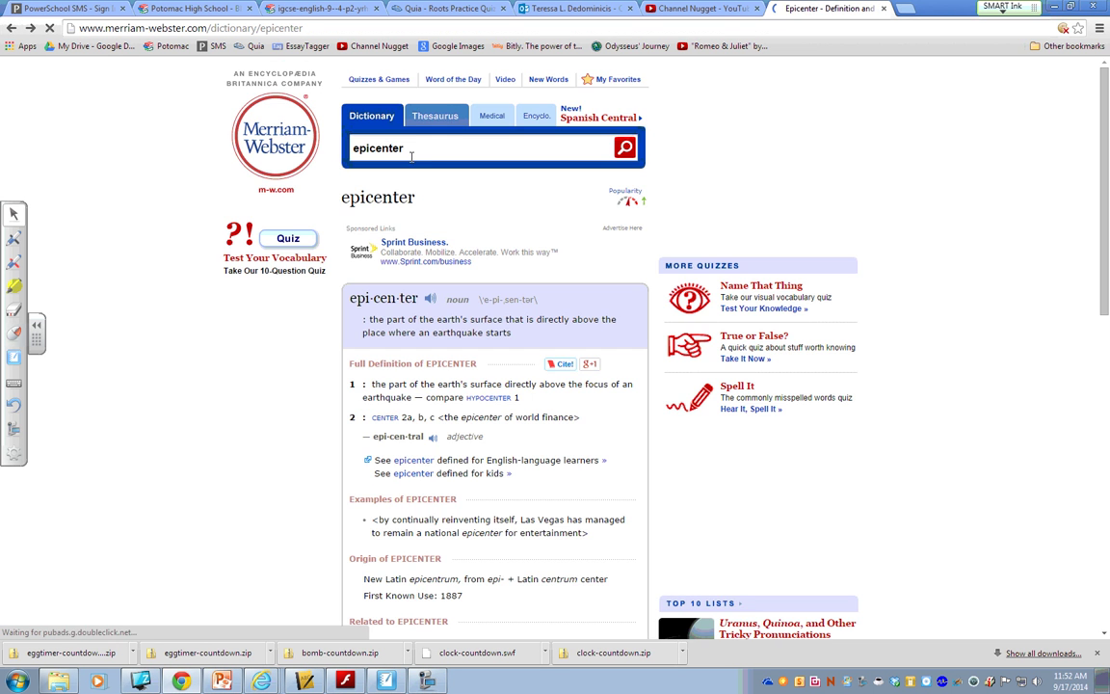
{"action": "left_click", "coordinate": [426, 147]}
{"action": "type", "text": "epidermis"}
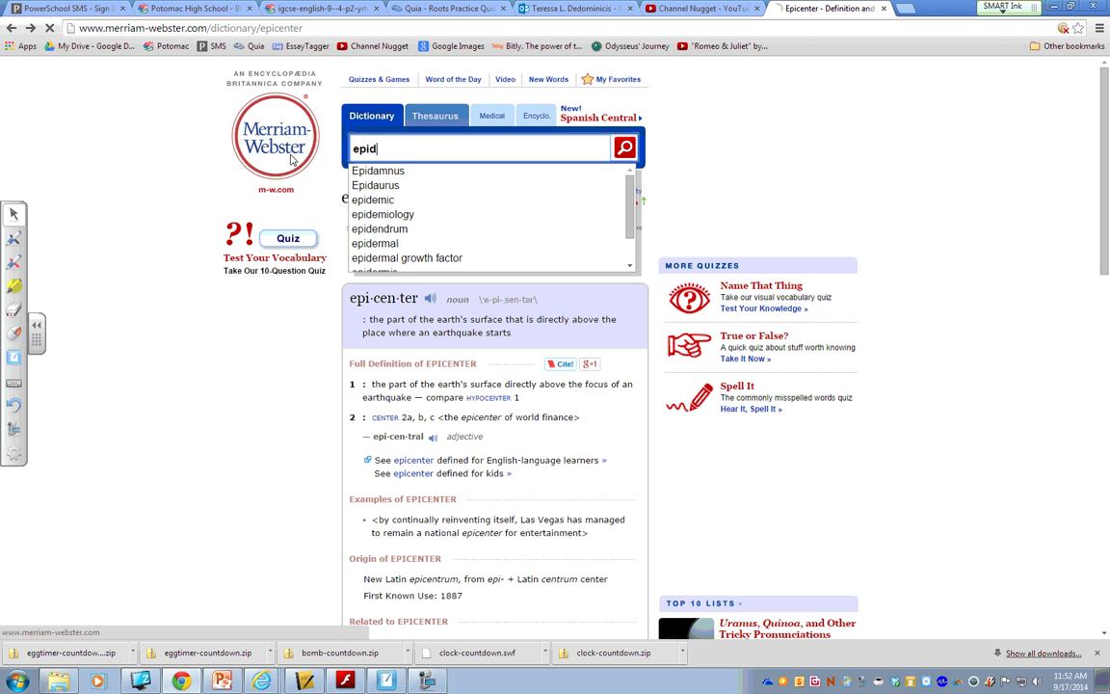
{"action": "key", "text": "Return"}
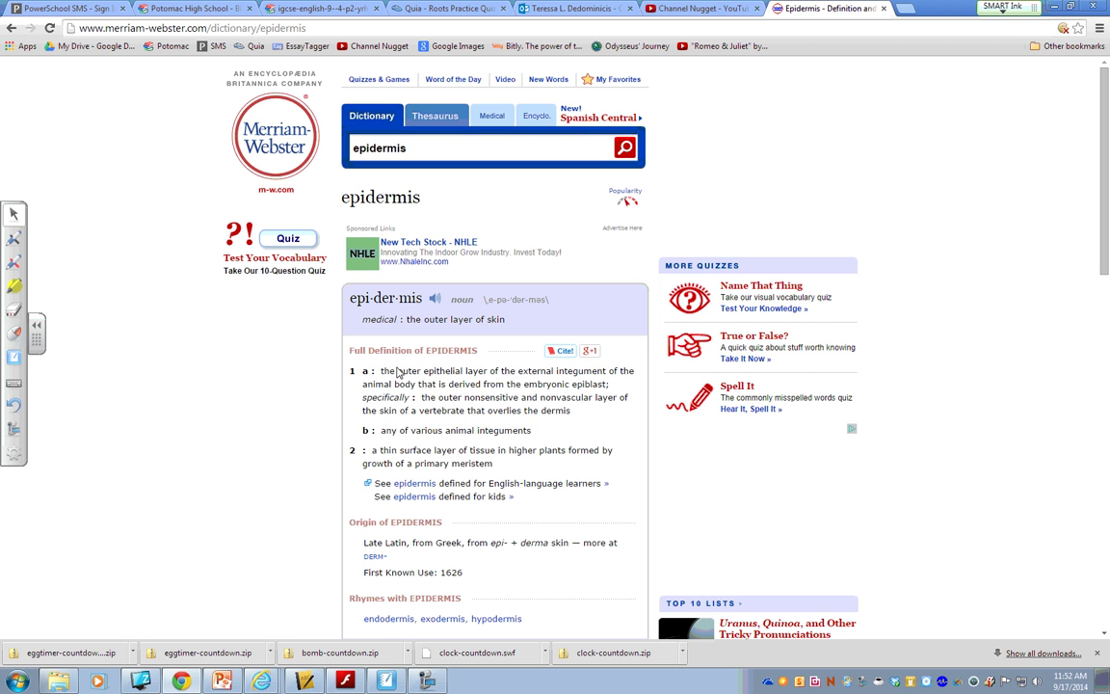
{"action": "left_click_drag", "start_coordinate": [379, 371], "coordinate": [567, 410]}
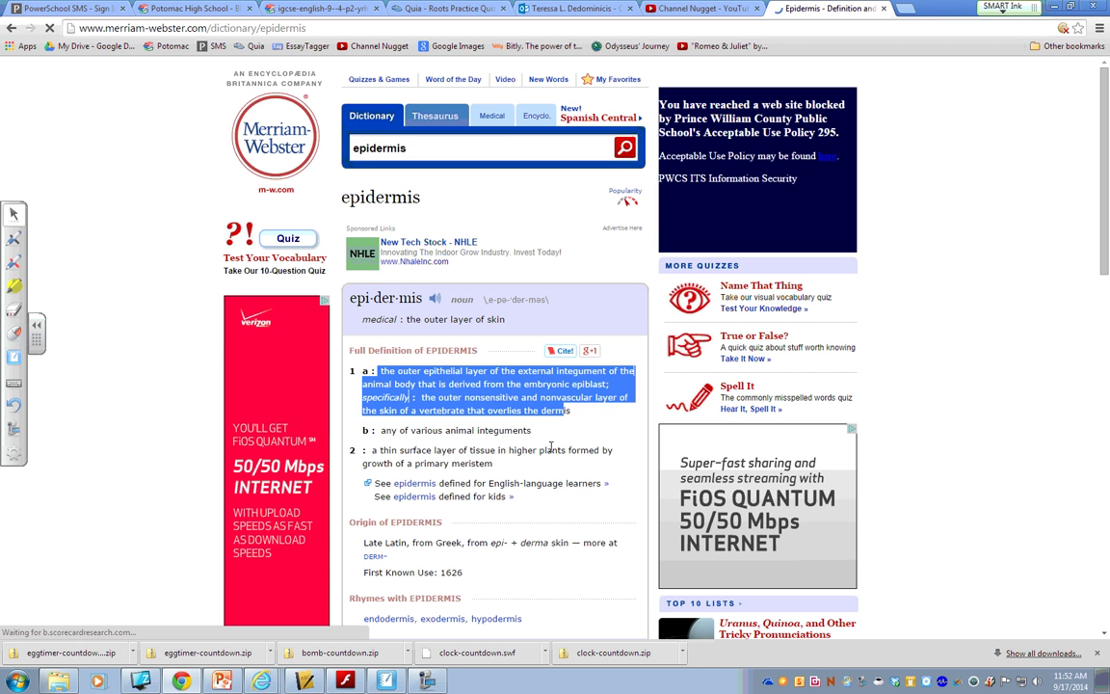
{"action": "left_click", "coordinate": [512, 469]}
Highlight the unfamiliar word 'epithelial' in the epidermis definition
{"action": "scroll", "coordinate": [511, 468], "scroll_direction": "down", "scroll_amount": 2}
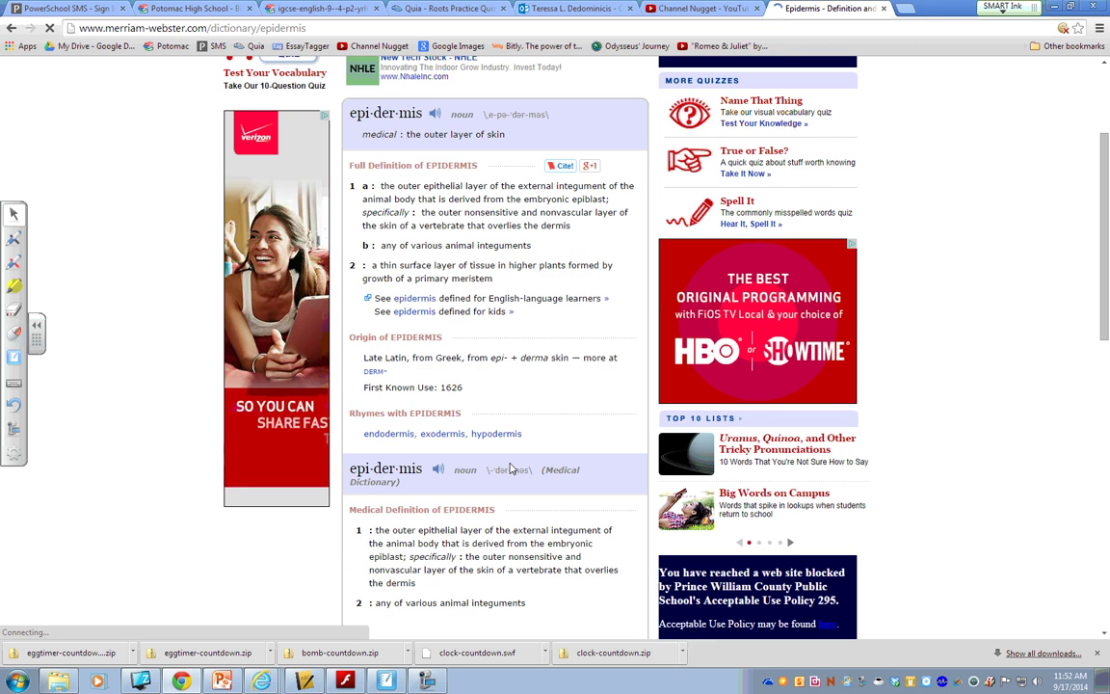
{"action": "scroll", "coordinate": [512, 468], "scroll_direction": "up", "scroll_amount": 1}
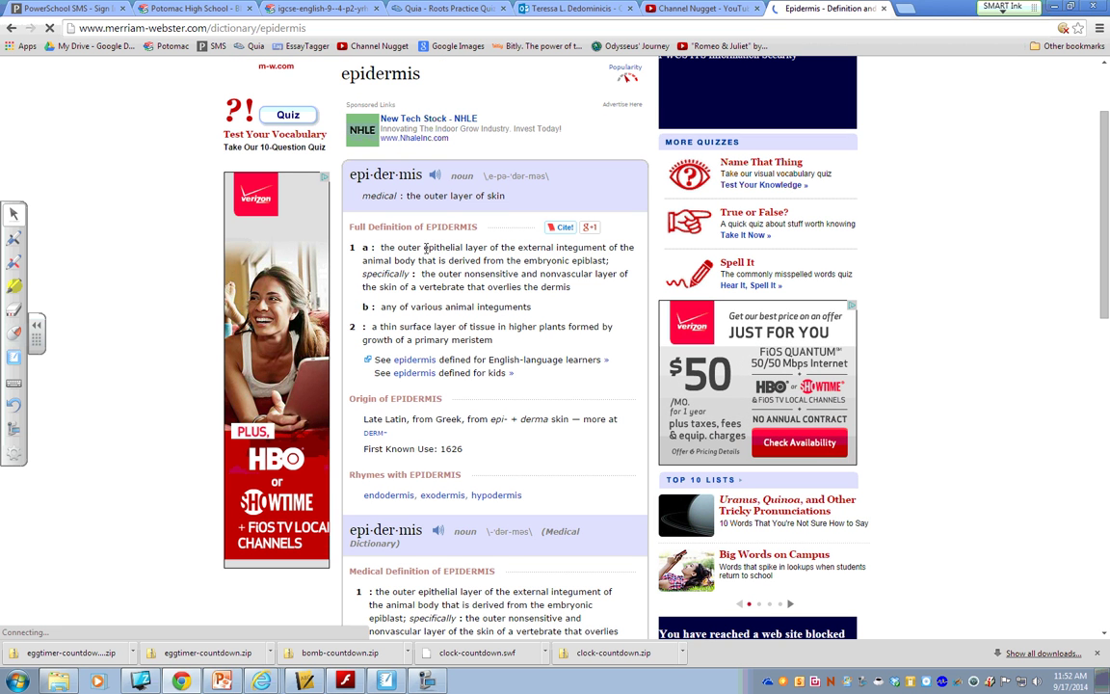
{"action": "left_click_drag", "start_coordinate": [423, 248], "coordinate": [462, 248]}
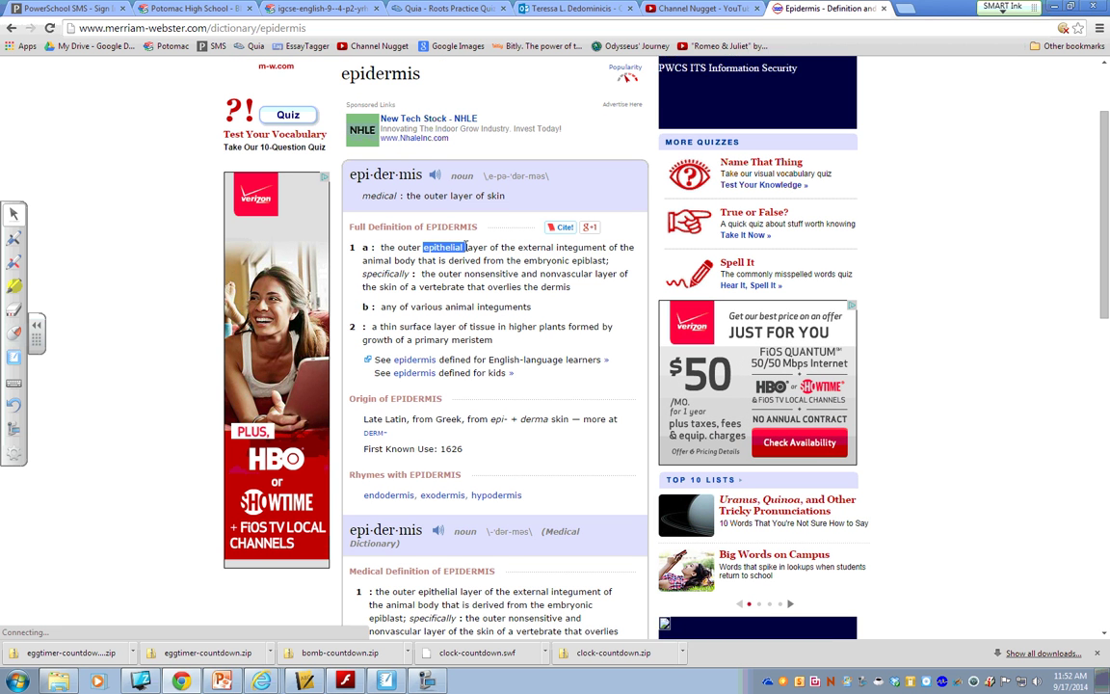
{"action": "scroll", "coordinate": [468, 400], "scroll_direction": "up", "scroll_amount": 2}
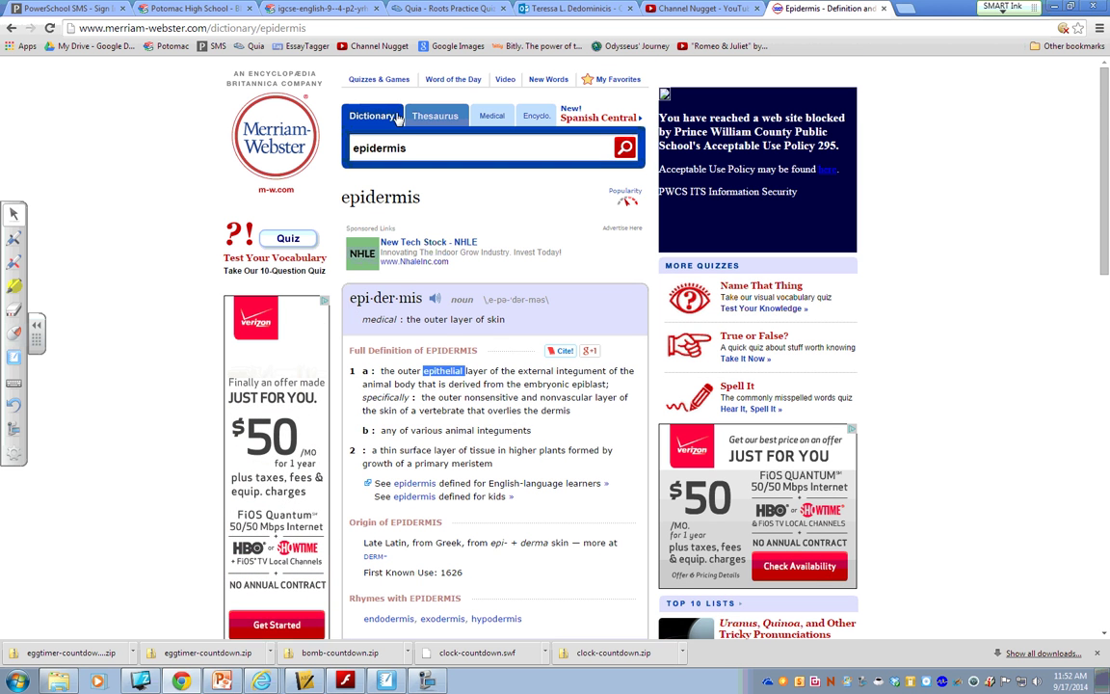
Look up 'epithelial' on Merriam-Webster and follow its link to the epithelium entry
{"action": "double_click", "coordinate": [421, 148]}
{"action": "type", "text": "epithe"}
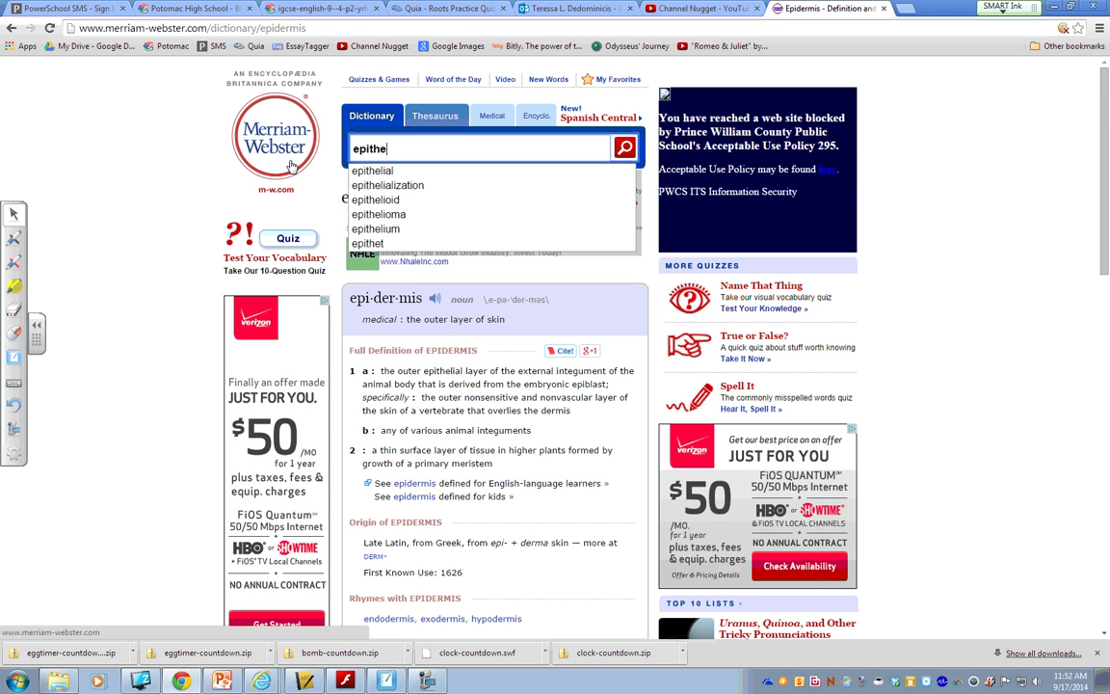
{"action": "key", "text": "Down"}
{"action": "key", "text": "Return"}
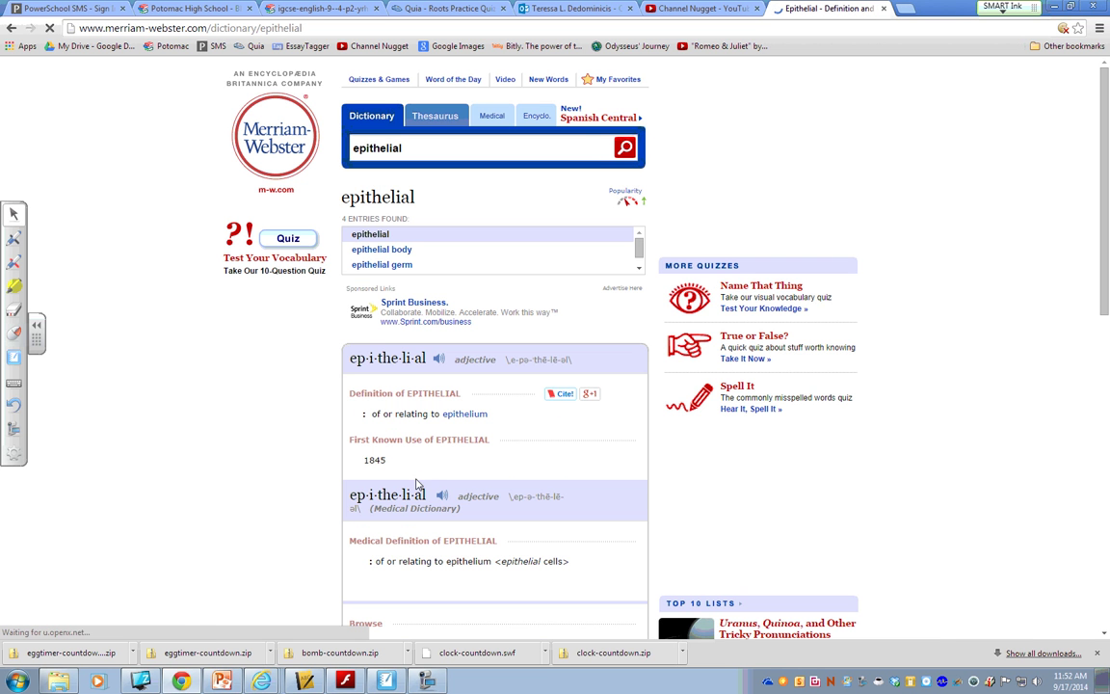
{"action": "left_click", "coordinate": [464, 414]}
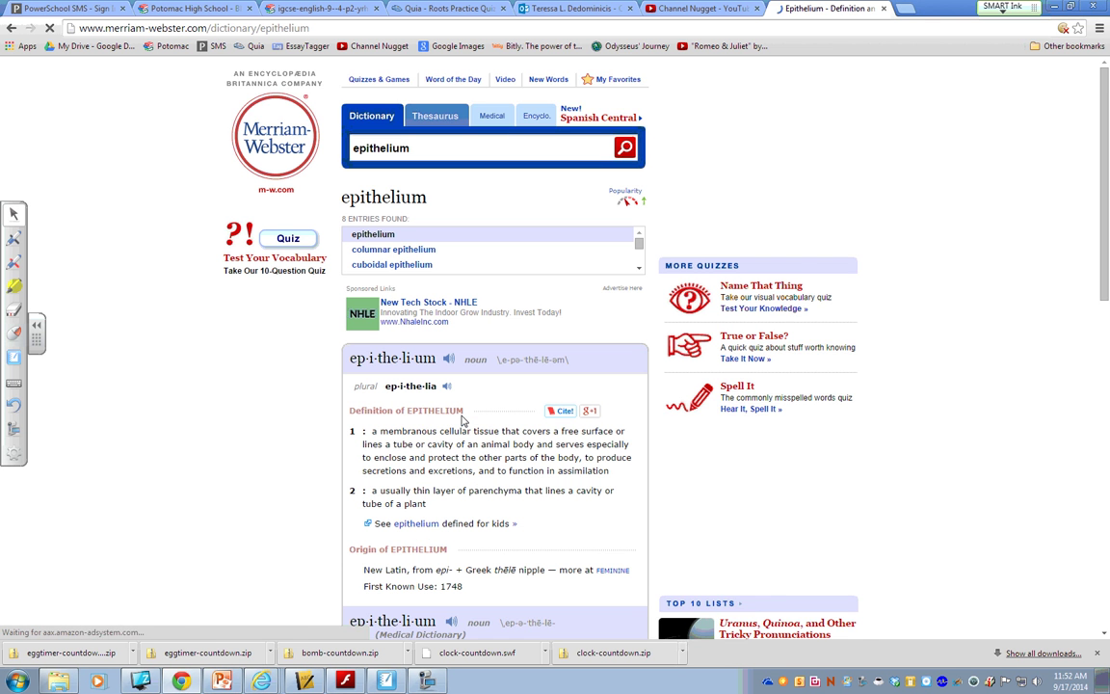
{"action": "scroll", "coordinate": [464, 416], "scroll_direction": "down", "scroll_amount": 1}
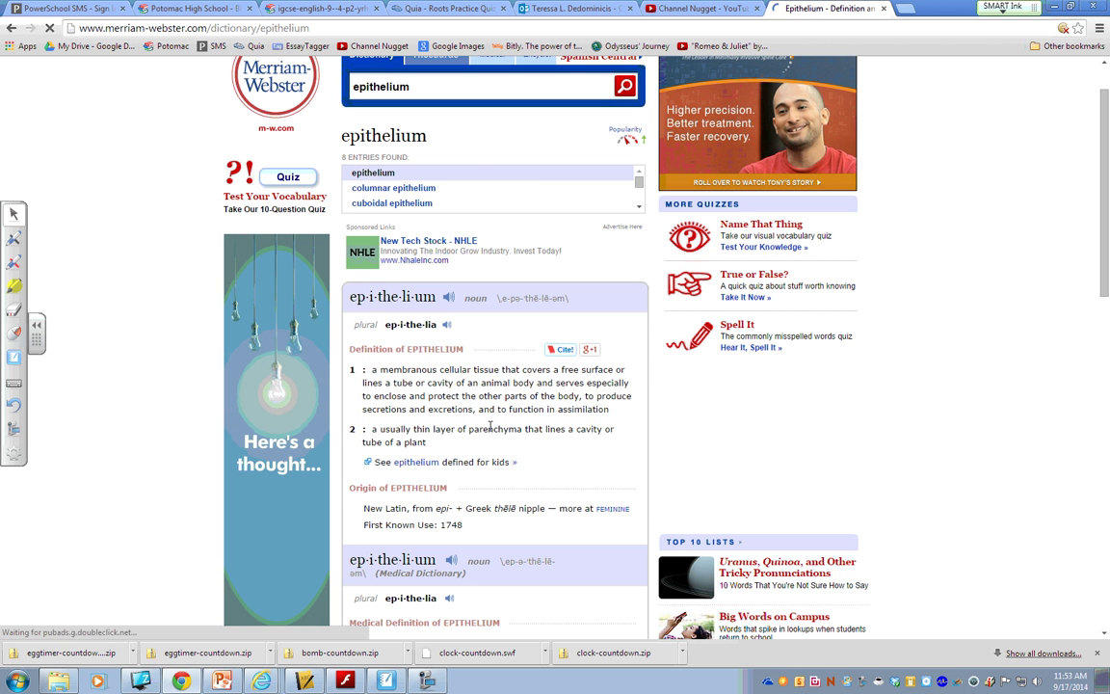
Google 'what is the epidermis?' and highlight the Wikipedia and simple definition snippets
{"action": "left_click", "coordinate": [314, 26]}
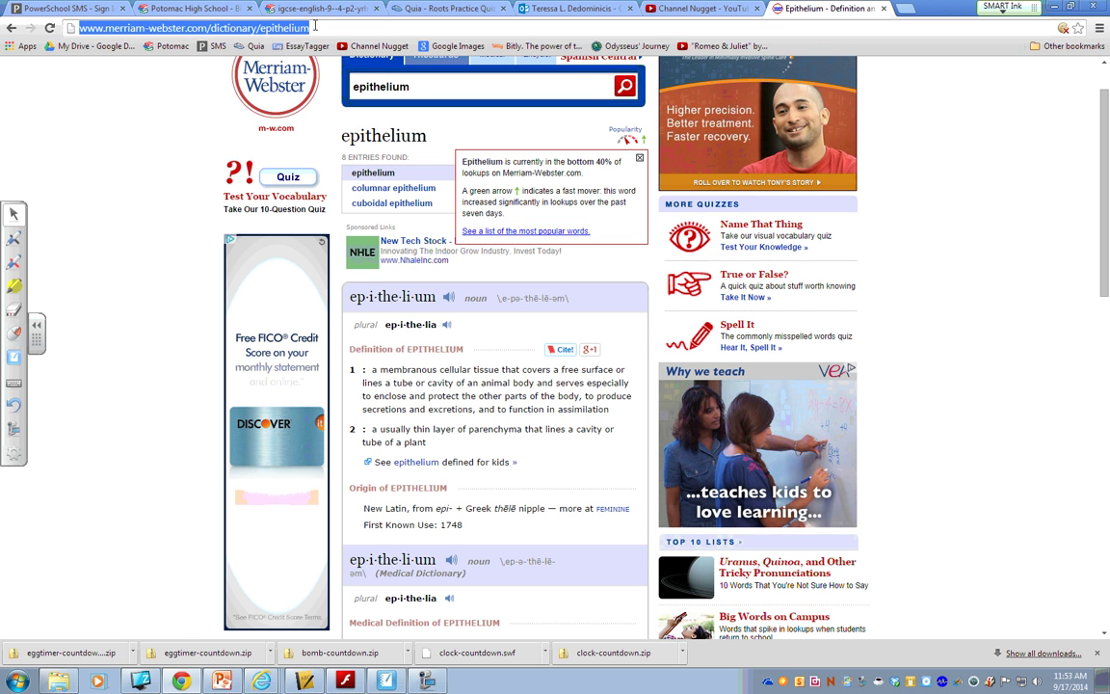
{"action": "type", "text": "what"}
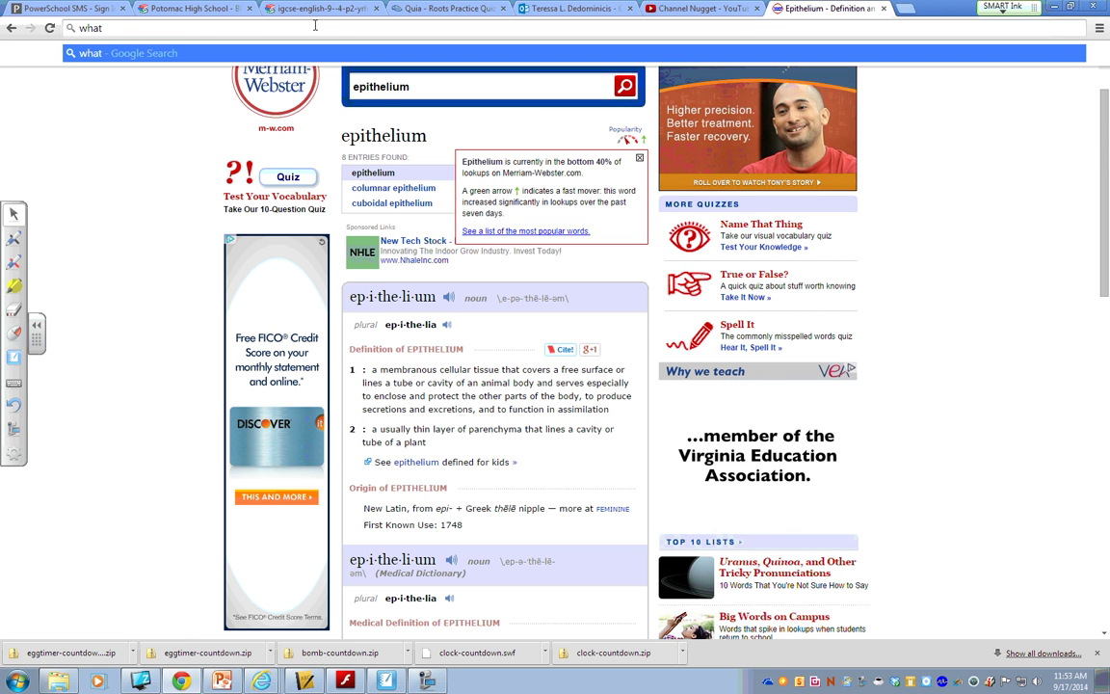
{"action": "type", "text": " is the epi"}
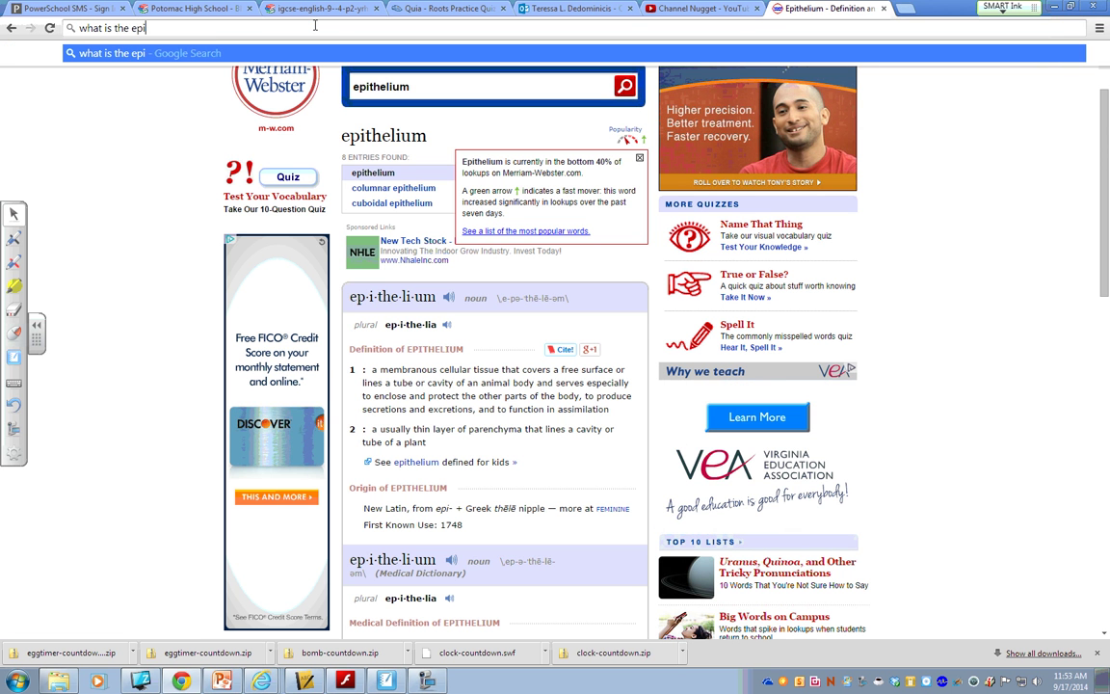
{"action": "type", "text": "dermis?"}
{"action": "key", "text": "Return"}
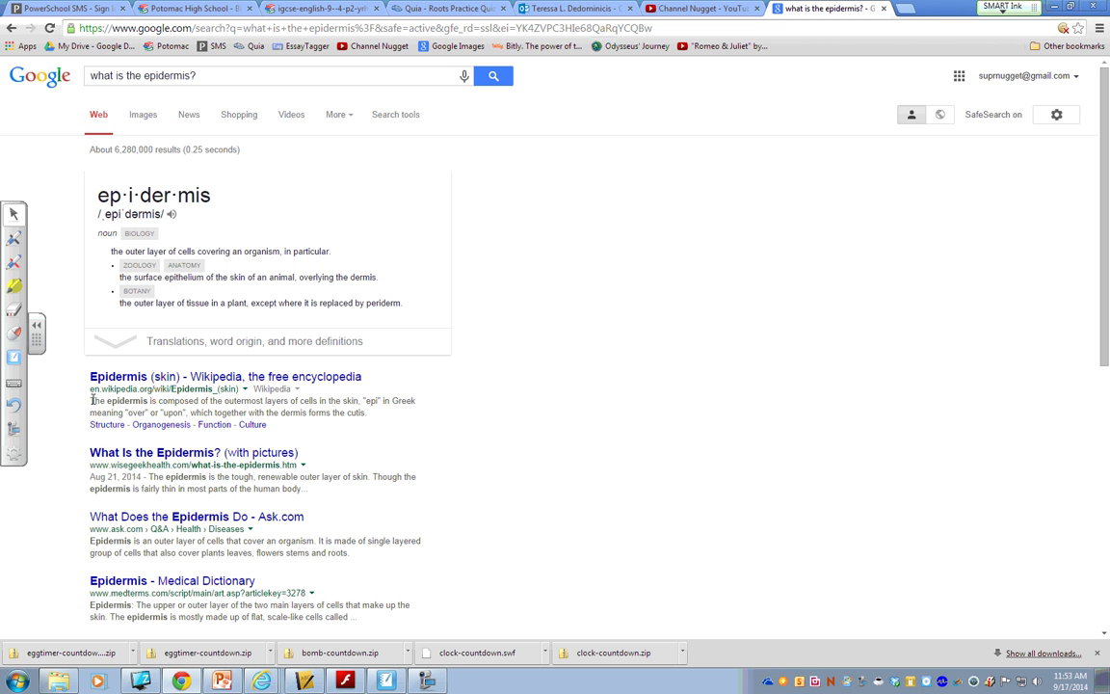
{"action": "left_click_drag", "start_coordinate": [92, 400], "coordinate": [380, 416]}
{"action": "left_click", "coordinate": [419, 441]}
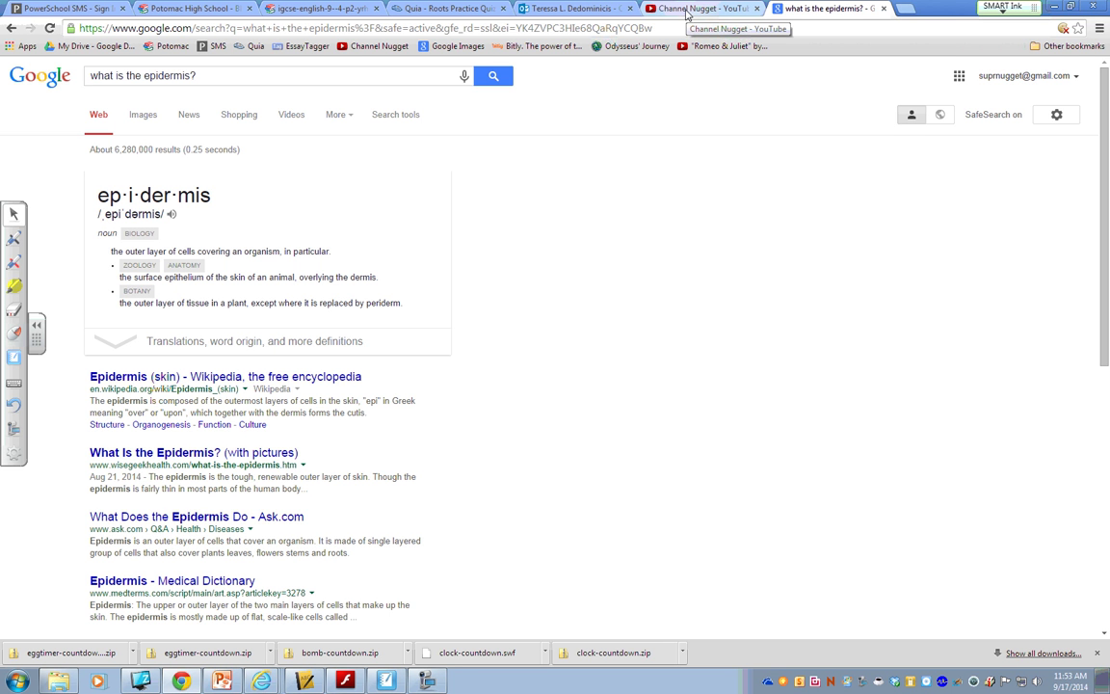
{"action": "left_click_drag", "start_coordinate": [151, 477], "coordinate": [370, 474]}
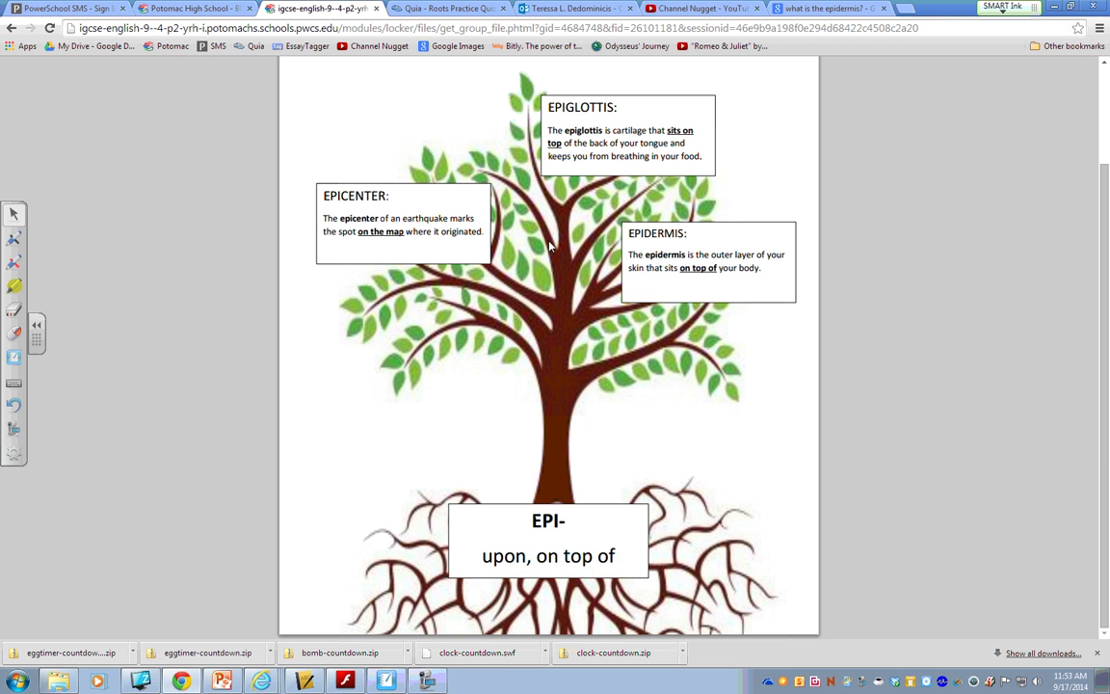
Look over the sample Root Tree in its browser tab
{"action": "left_click", "coordinate": [310, 7]}
{"action": "scroll", "coordinate": [664, 524], "scroll_direction": "up", "scroll_amount": 2}
{"action": "scroll", "coordinate": [666, 524], "scroll_direction": "down", "scroll_amount": 2}
{"action": "scroll", "coordinate": [672, 524], "scroll_direction": "up", "scroll_amount": 2}
{"action": "scroll", "coordinate": [673, 525], "scroll_direction": "down", "scroll_amount": 2}
Download Root_Tree_Template.docx from the class calendar's files and open it in Word
{"action": "left_click", "coordinate": [193, 9]}
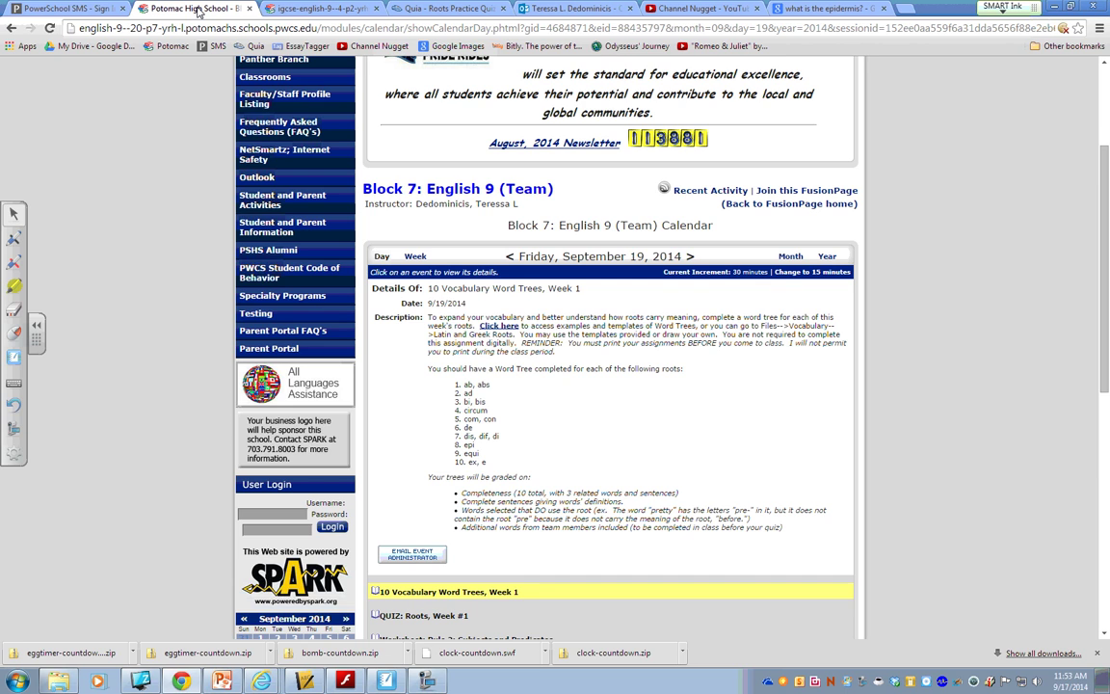
{"action": "left_click", "coordinate": [496, 327]}
{"action": "scroll", "coordinate": [495, 333], "scroll_direction": "down", "scroll_amount": 2}
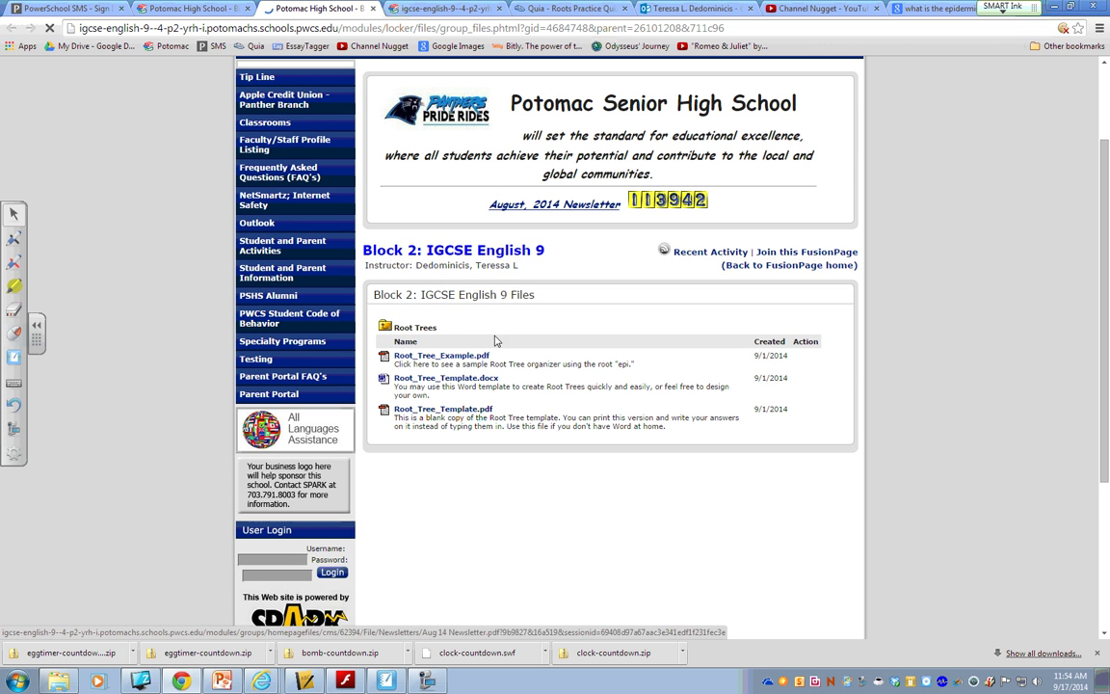
{"action": "left_click", "coordinate": [469, 384]}
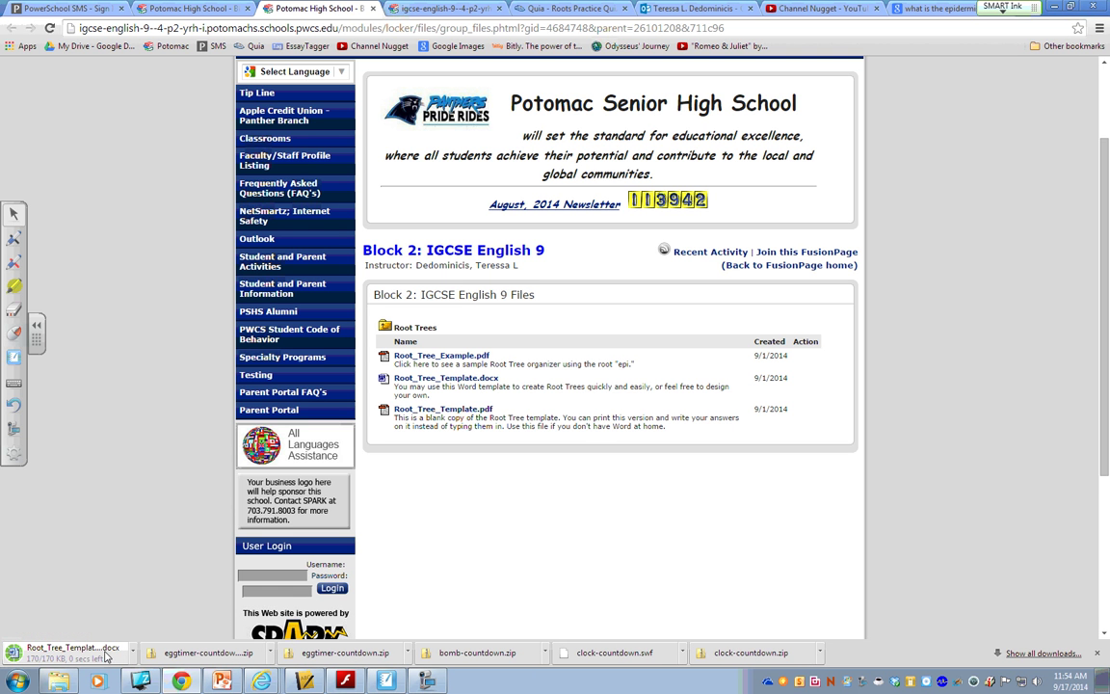
{"action": "left_click", "coordinate": [106, 655]}
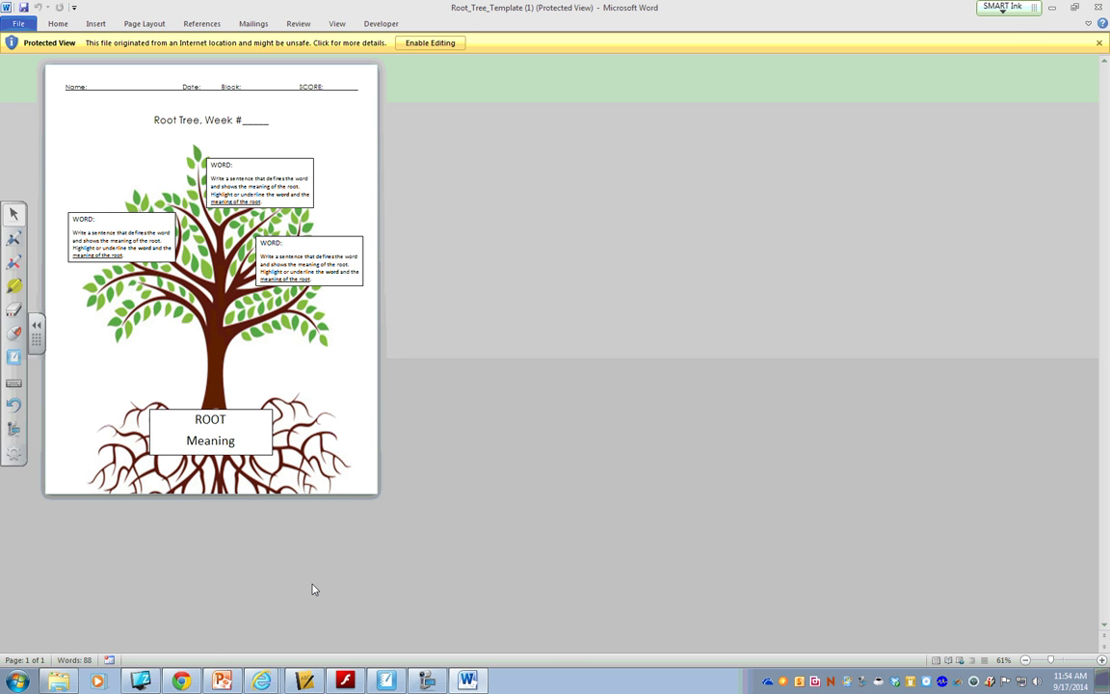
Enable editing on the template and view the page at 100%
{"action": "left_click", "coordinate": [430, 43]}
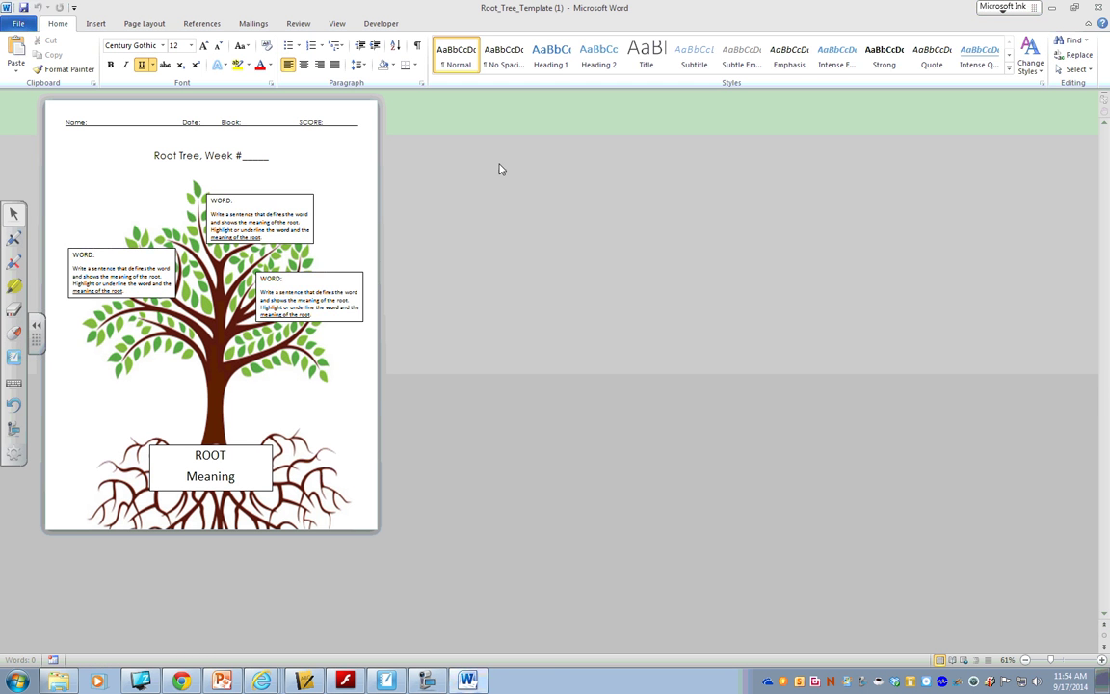
{"action": "left_click", "coordinate": [336, 23]}
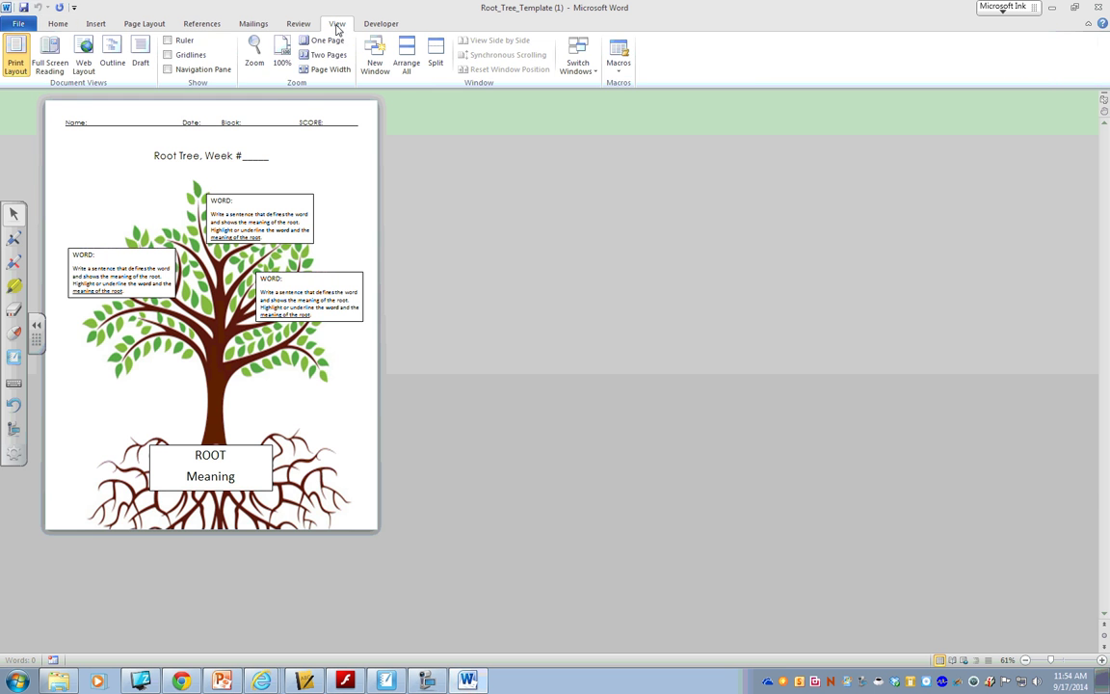
{"action": "left_click", "coordinate": [281, 60]}
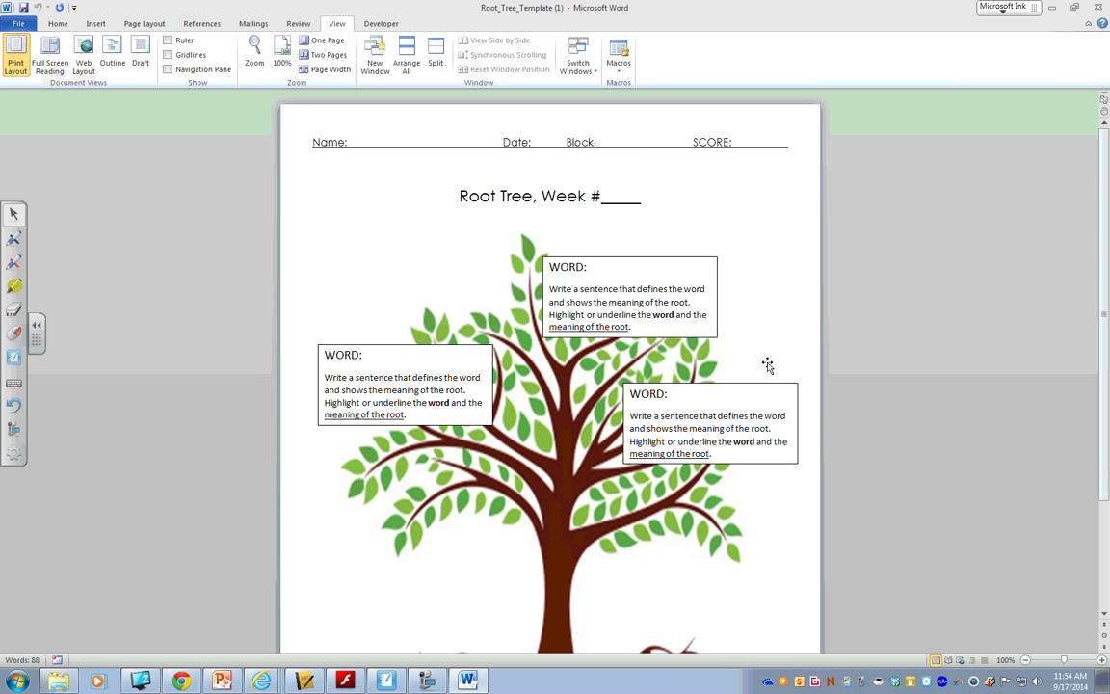
Fill in the teacher's name, date Sept. 19, Block 1 and Week # 1
{"action": "left_click_drag", "start_coordinate": [355, 144], "coordinate": [471, 147]}
{"action": "type", "text": "Ms. D.      Date: "}
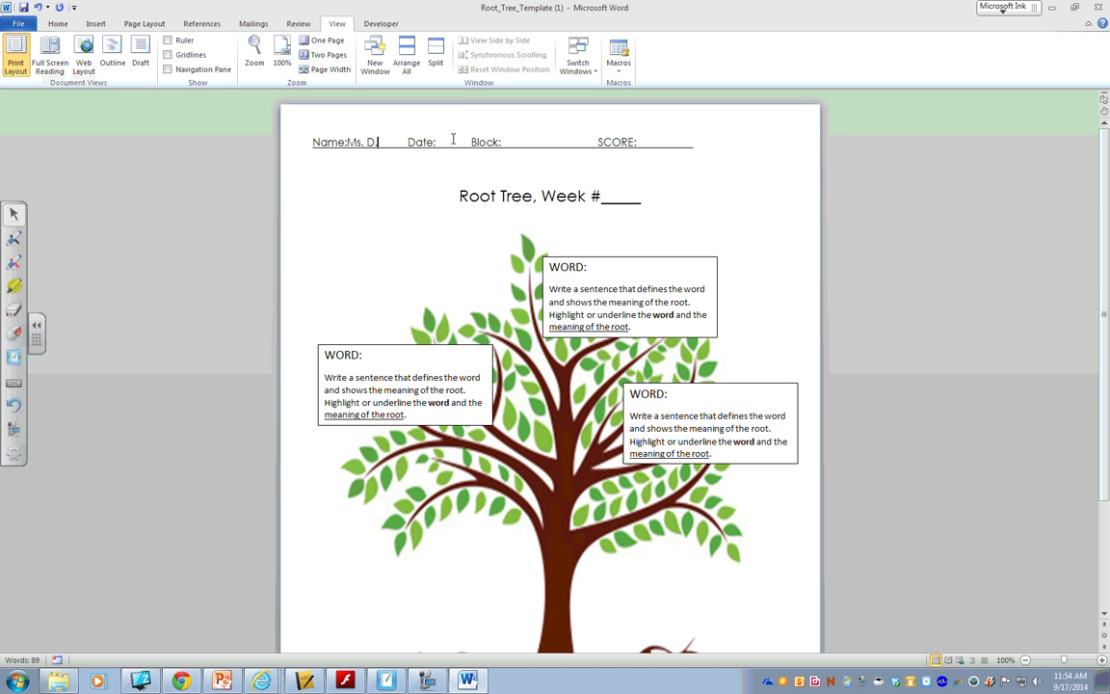
{"action": "type", "text": "Sept. 19"}
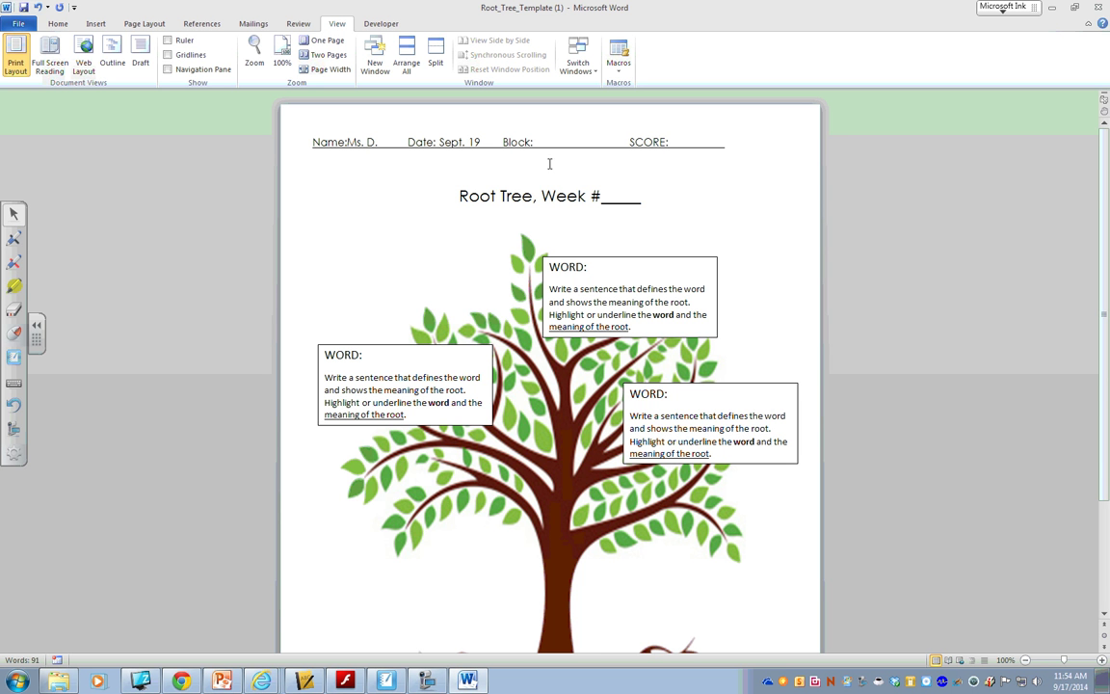
{"action": "left_click", "coordinate": [557, 143]}
{"action": "type", "text": "1"}
{"action": "left_click", "coordinate": [684, 144]}
{"action": "left_click", "coordinate": [617, 197]}
{"action": "type", "text": "1"}
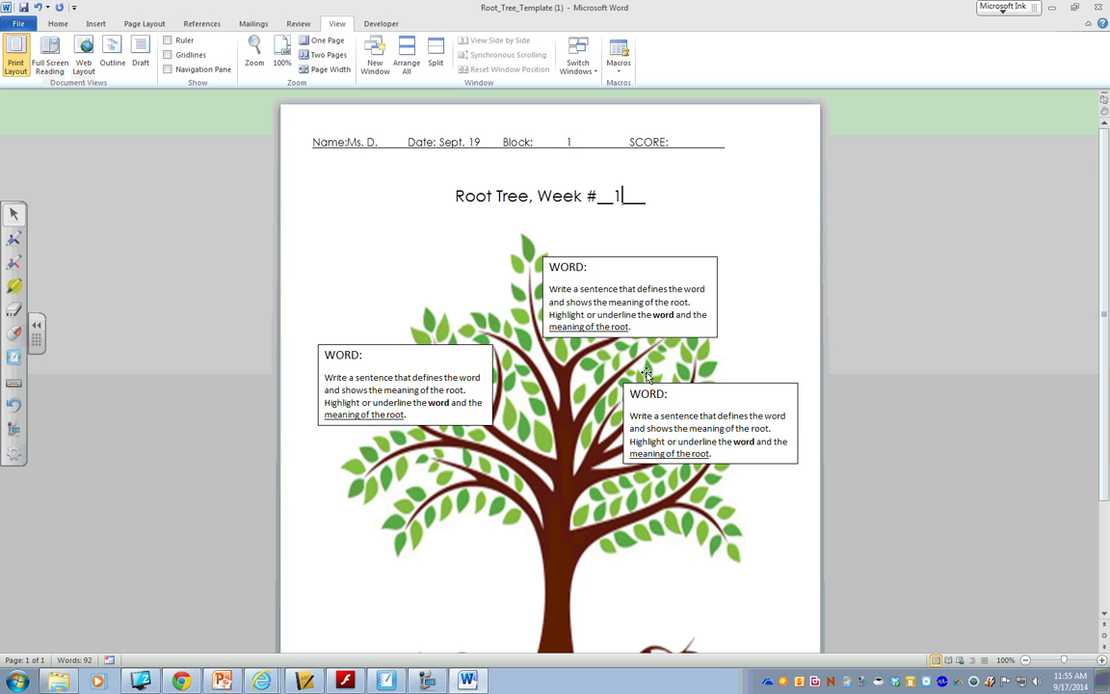
{"action": "scroll", "coordinate": [482, 424], "scroll_direction": "down", "scroll_amount": 1}
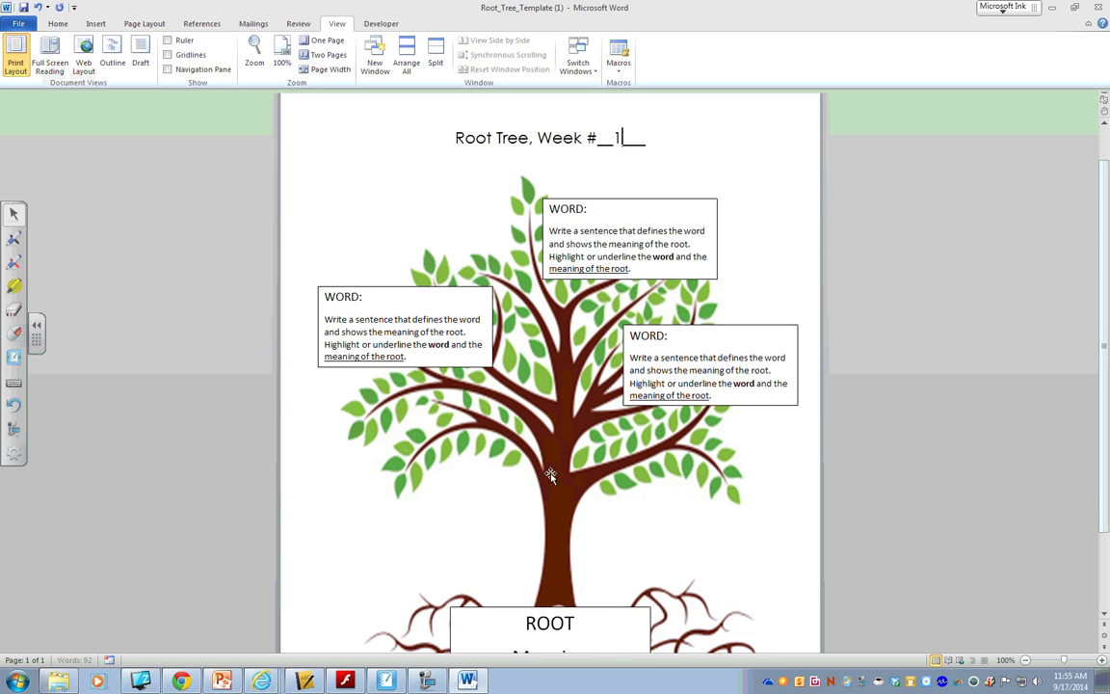
{"action": "scroll", "coordinate": [551, 476], "scroll_direction": "down", "scroll_amount": 2}
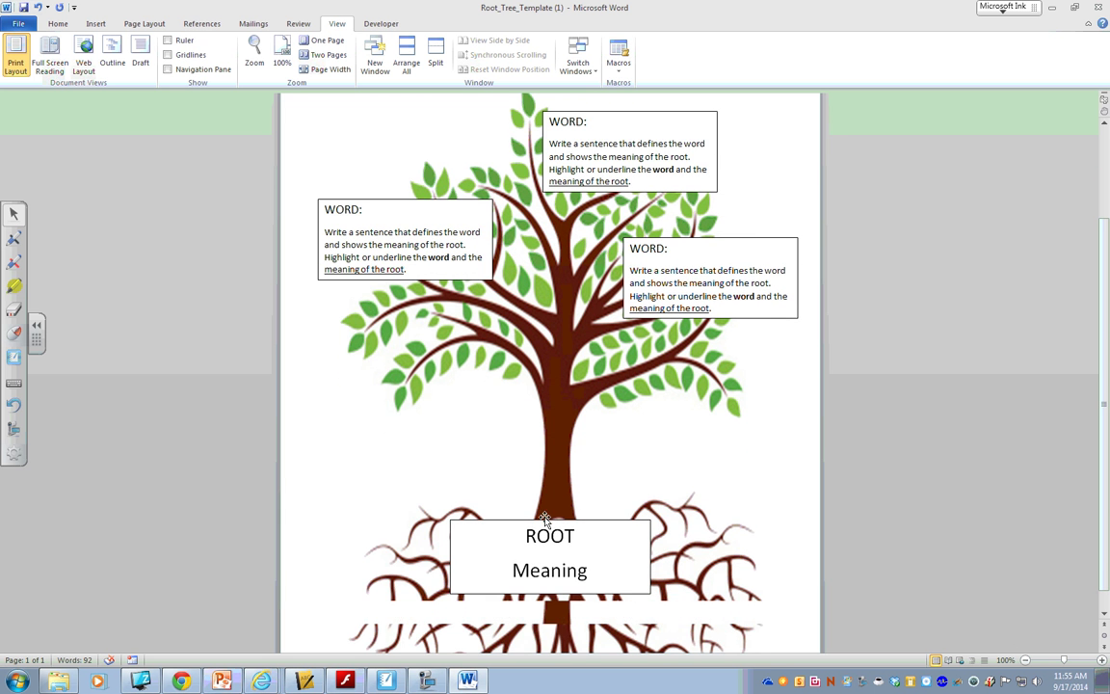
{"action": "scroll", "coordinate": [544, 518], "scroll_direction": "up", "scroll_amount": 2}
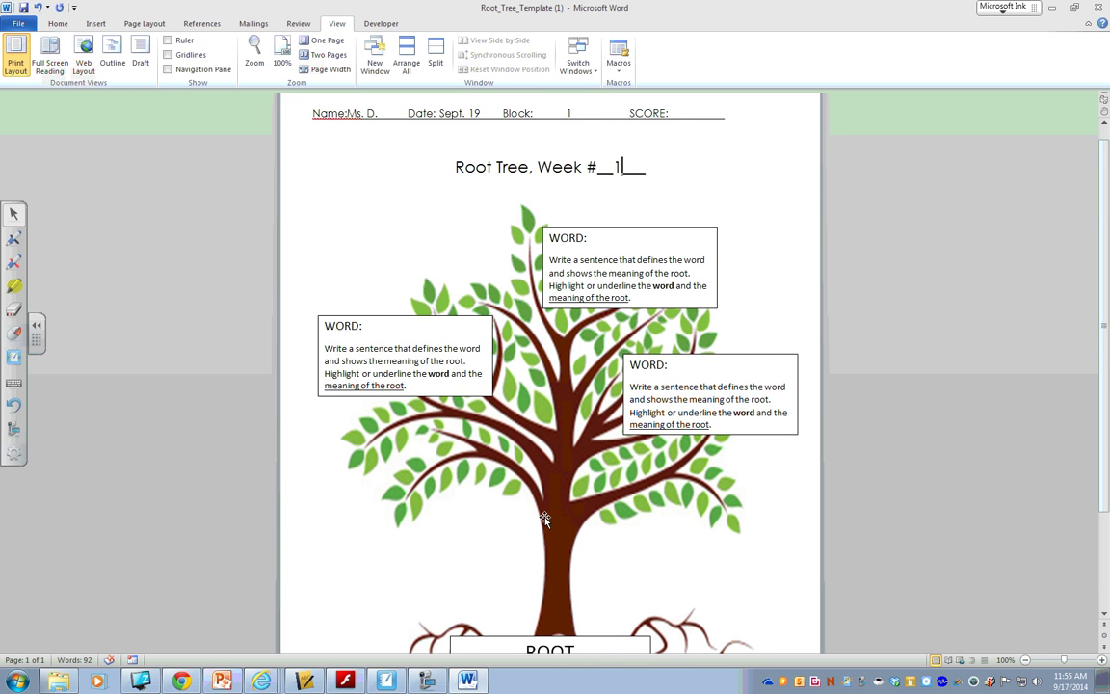
{"action": "scroll", "coordinate": [544, 518], "scroll_direction": "down", "scroll_amount": 1}
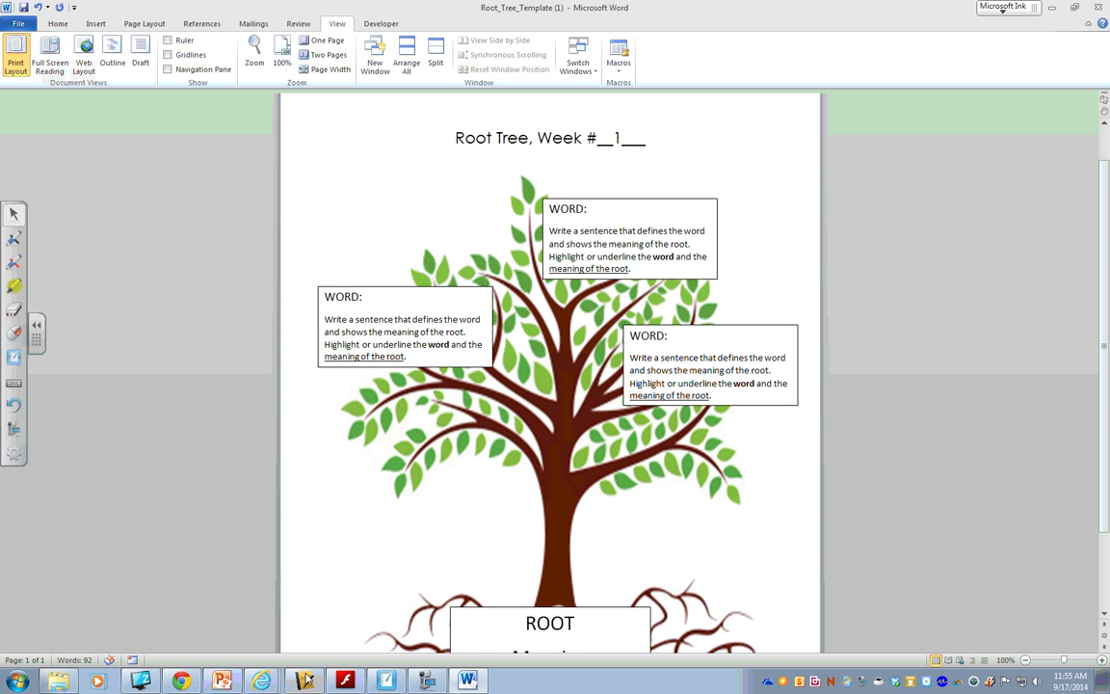
Go up to the top class files listing, then into Vocabulary > Latin and Greek Roots & Prefixes
{"action": "left_click", "coordinate": [182, 683]}
{"action": "scroll", "coordinate": [571, 476], "scroll_direction": "up", "scroll_amount": 1}
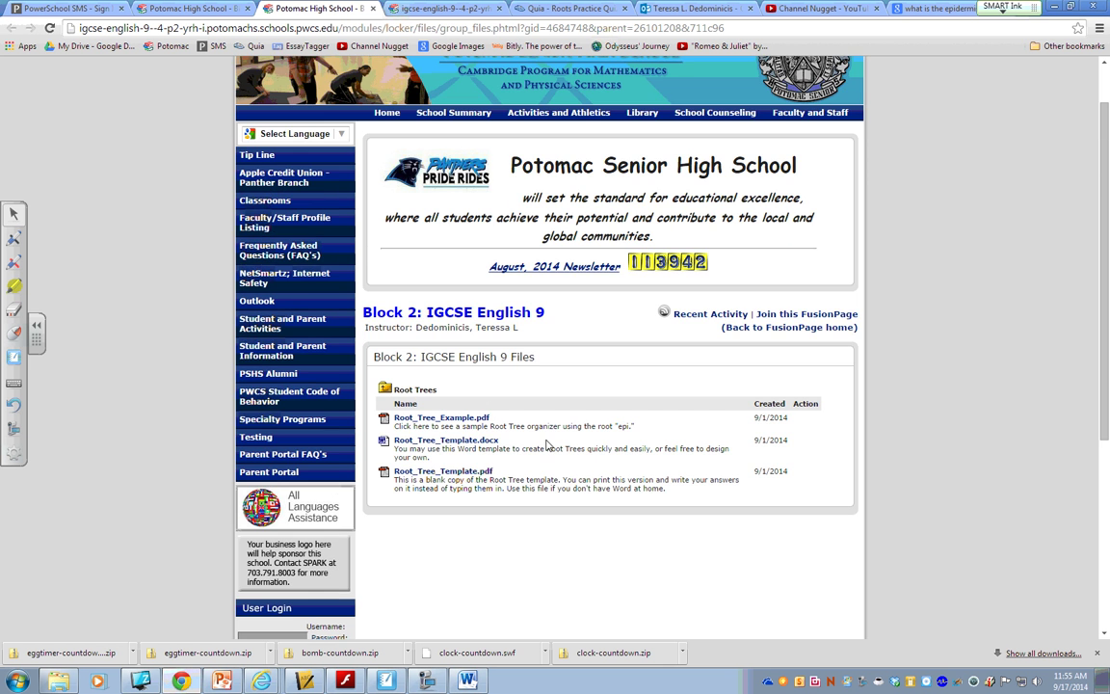
{"action": "left_click", "coordinate": [386, 389]}
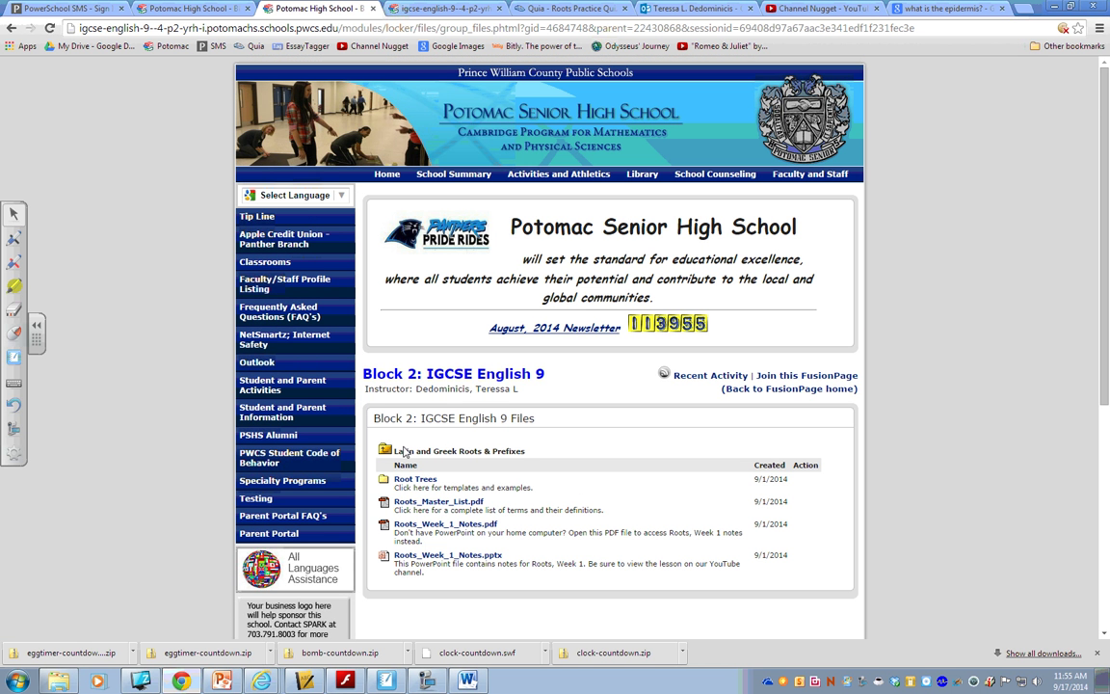
{"action": "left_click", "coordinate": [383, 453]}
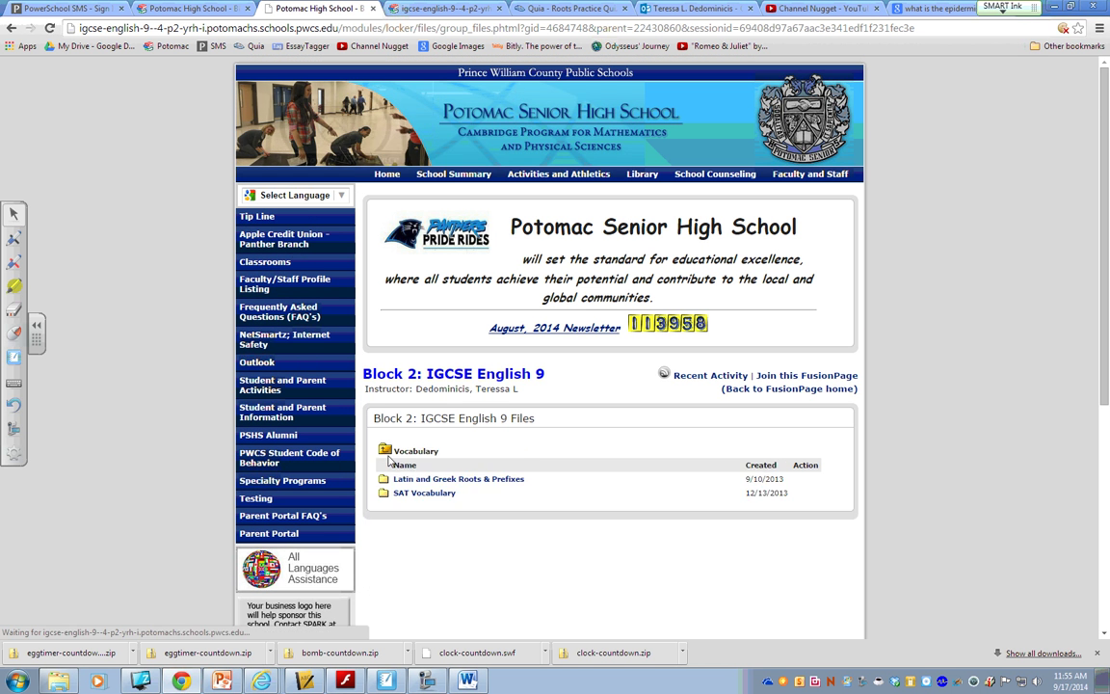
{"action": "left_click", "coordinate": [386, 451]}
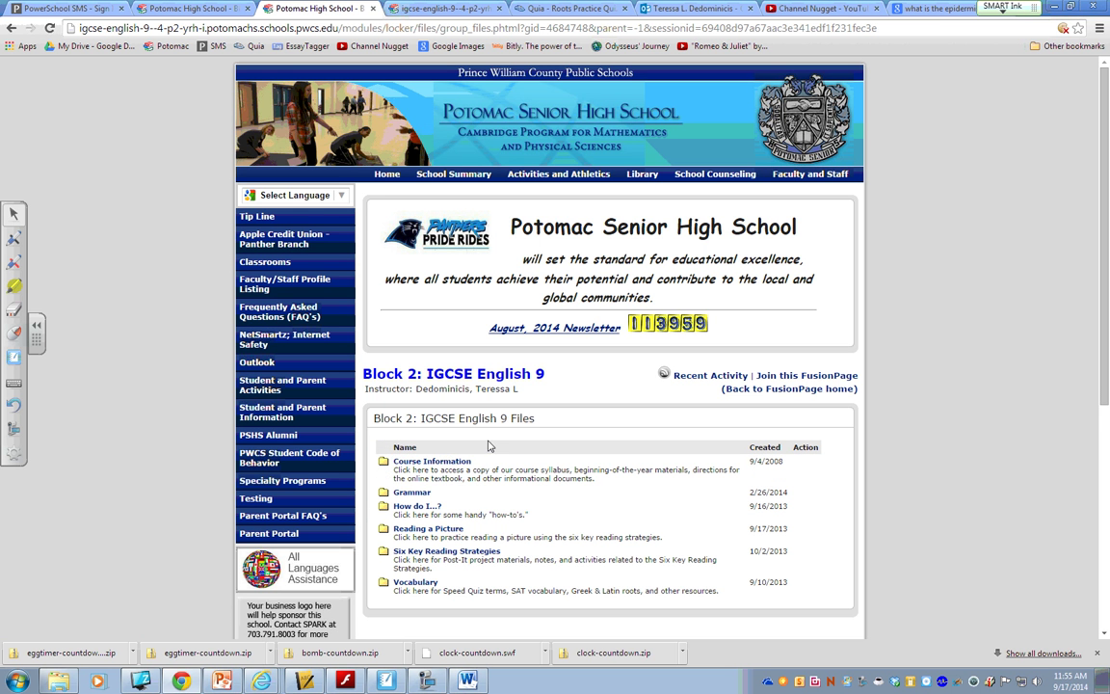
{"action": "left_click", "coordinate": [415, 583]}
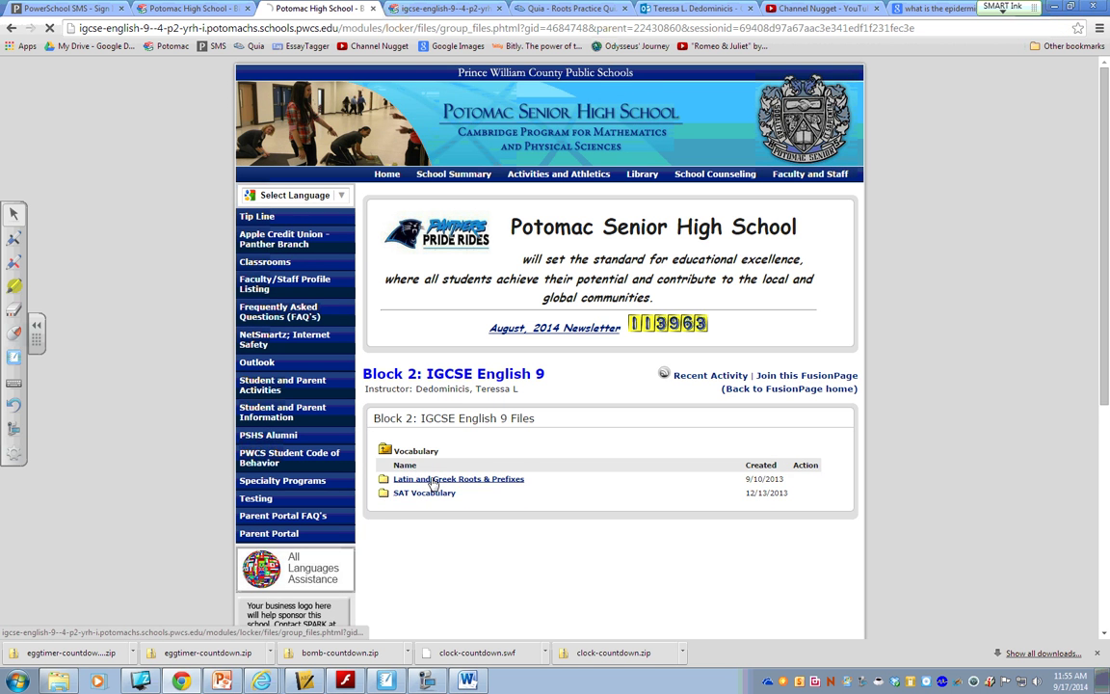
{"action": "left_click", "coordinate": [433, 480]}
{"action": "scroll", "coordinate": [424, 463], "scroll_direction": "down", "scroll_amount": 1}
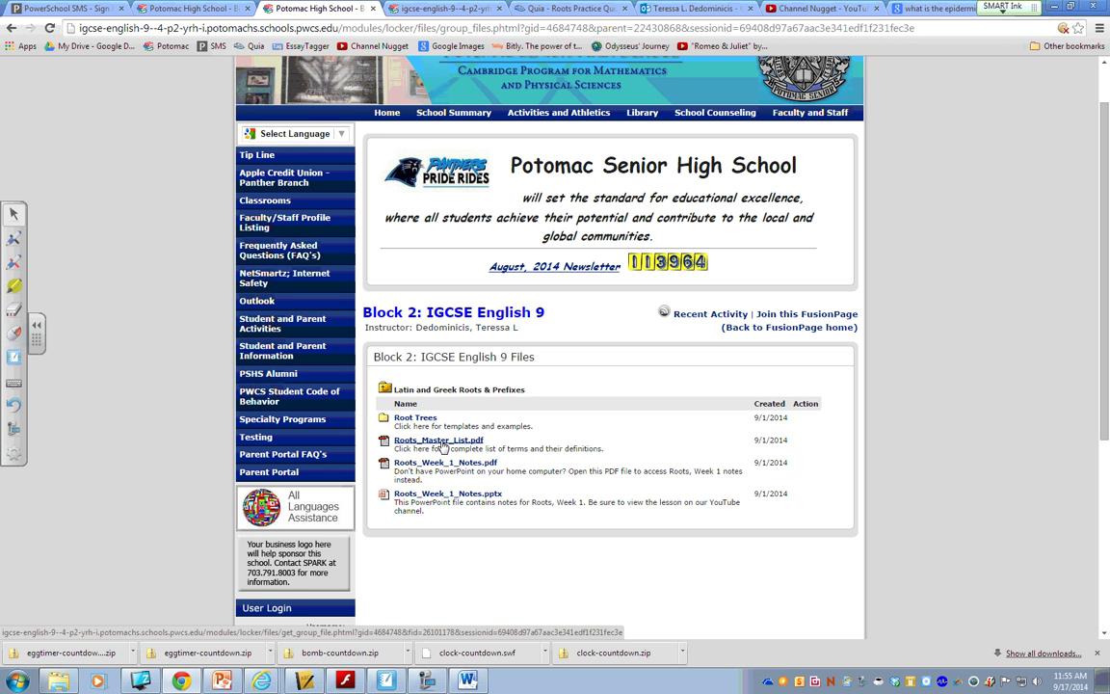
Open Roots_Master_List.pdf and highlight the a, ab, abs row meaning 'away, from'
{"action": "left_click", "coordinate": [442, 445]}
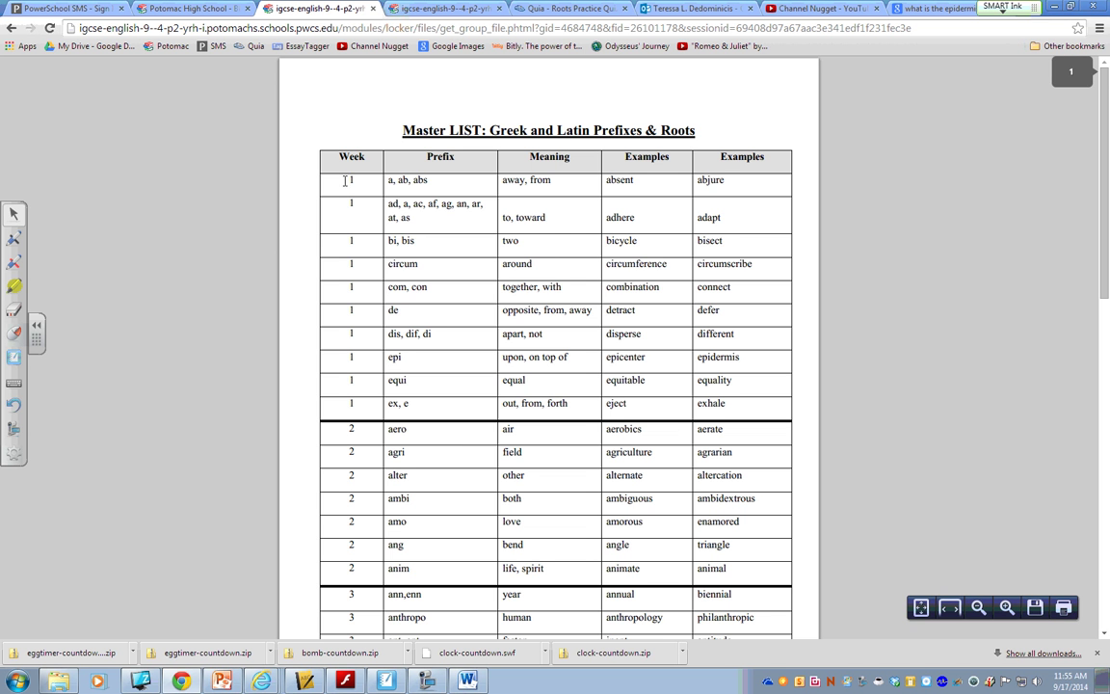
{"action": "left_click_drag", "start_coordinate": [344, 180], "coordinate": [731, 415]}
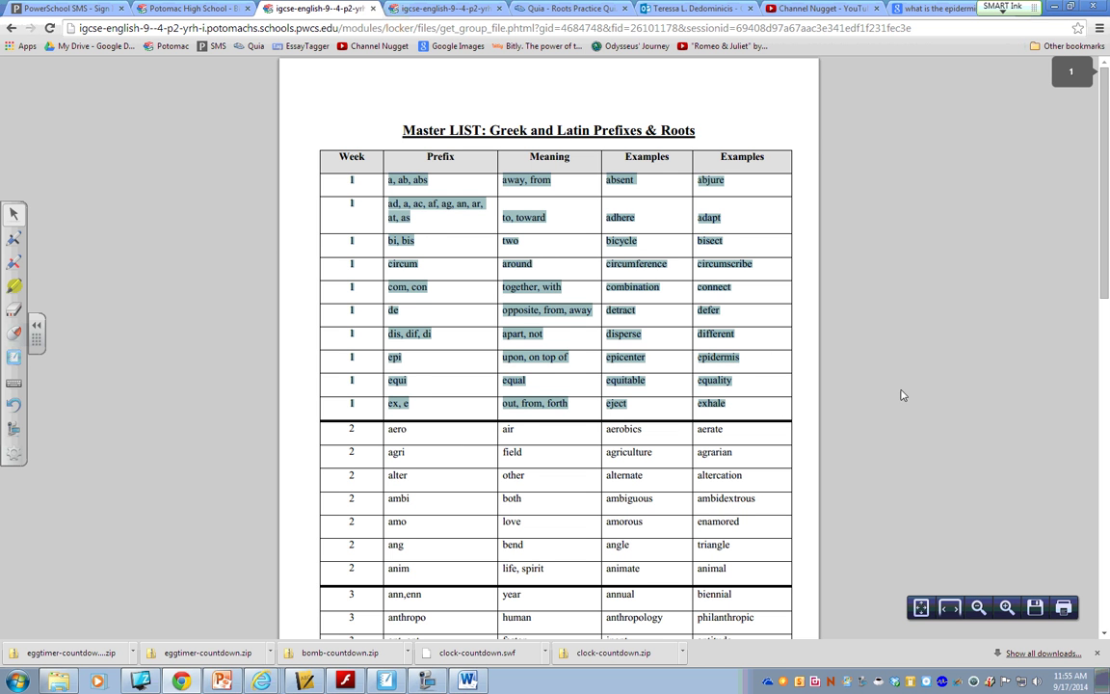
{"action": "left_click", "coordinate": [414, 179]}
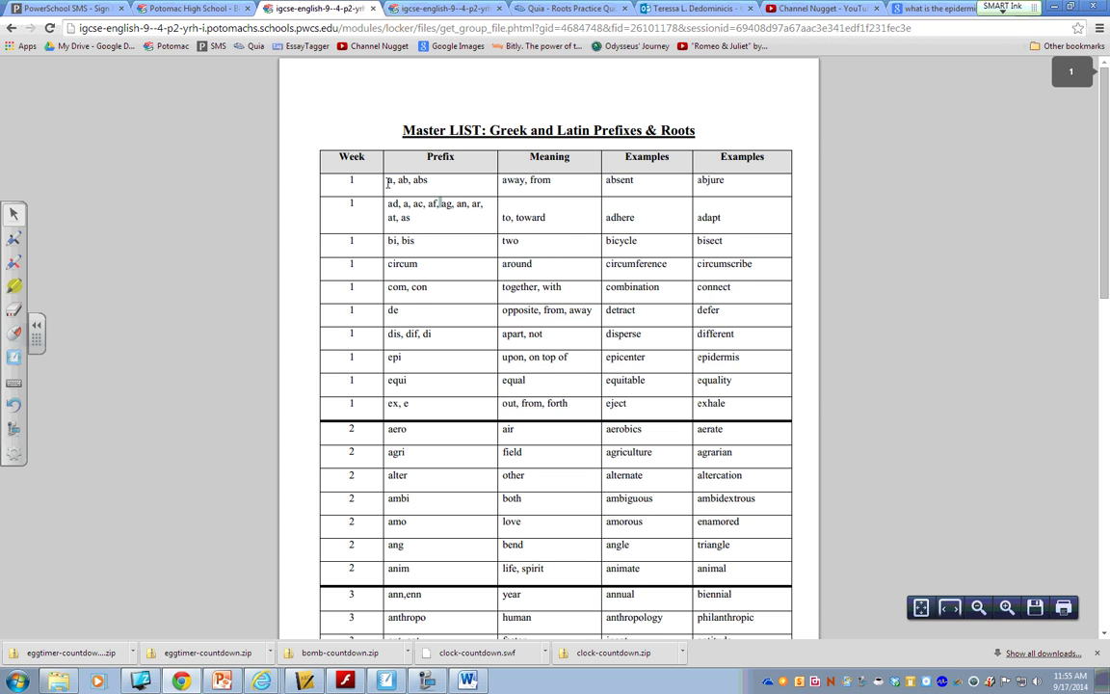
{"action": "left_click_drag", "start_coordinate": [384, 181], "coordinate": [553, 183]}
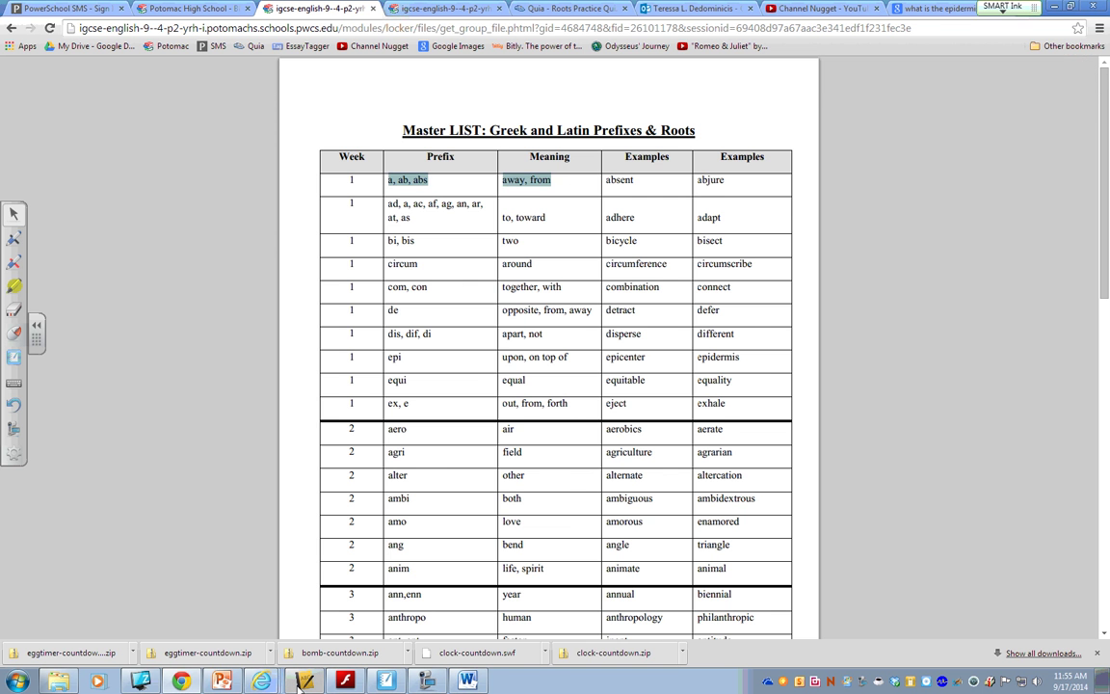
Replace the ROOT placeholder in the root box with 'Ab, Abs-'
{"action": "left_click", "coordinate": [467, 680]}
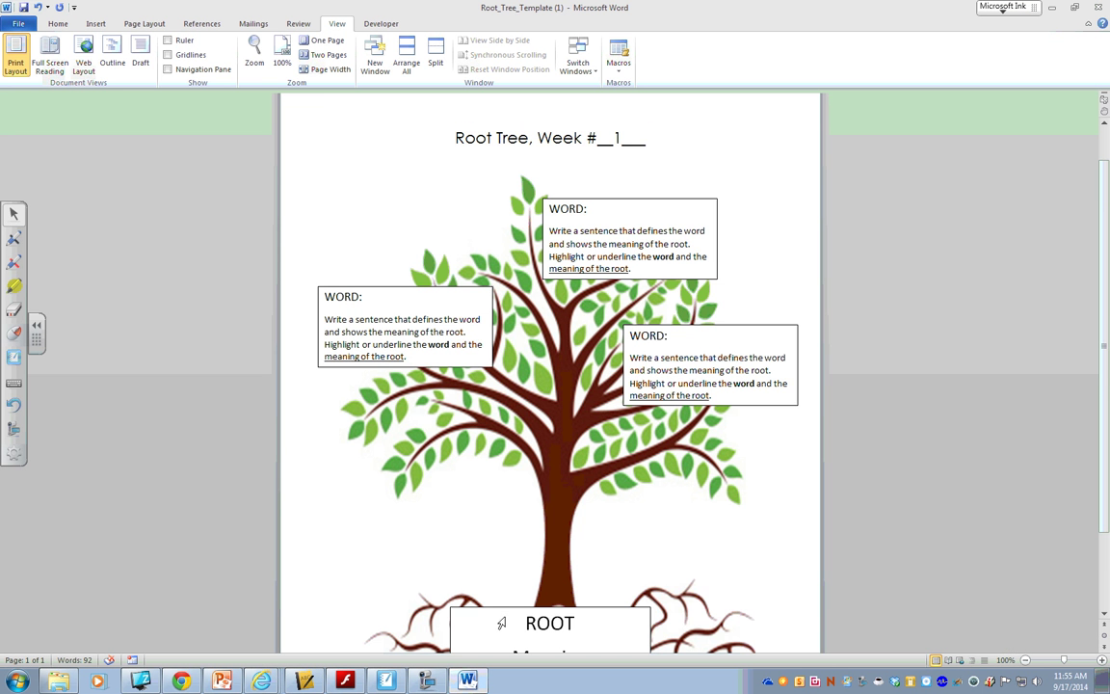
{"action": "scroll", "coordinate": [499, 630], "scroll_direction": "down", "scroll_amount": 1}
{"action": "left_click_drag", "start_coordinate": [523, 566], "coordinate": [579, 565]}
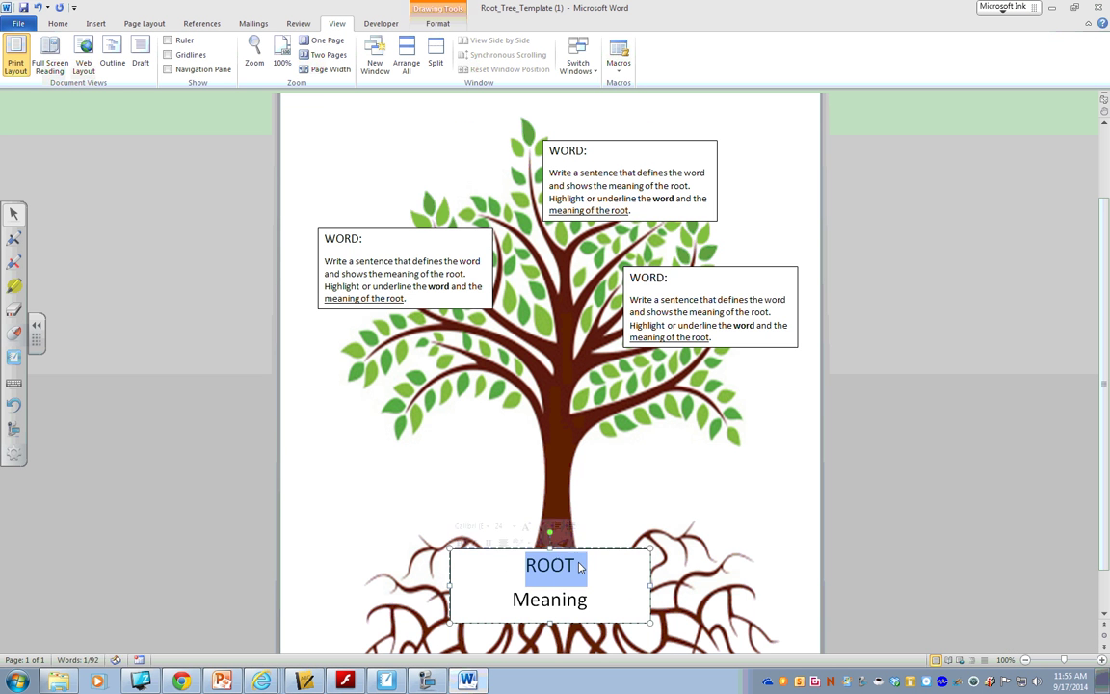
{"action": "type", "text": "Ab, Abs"}
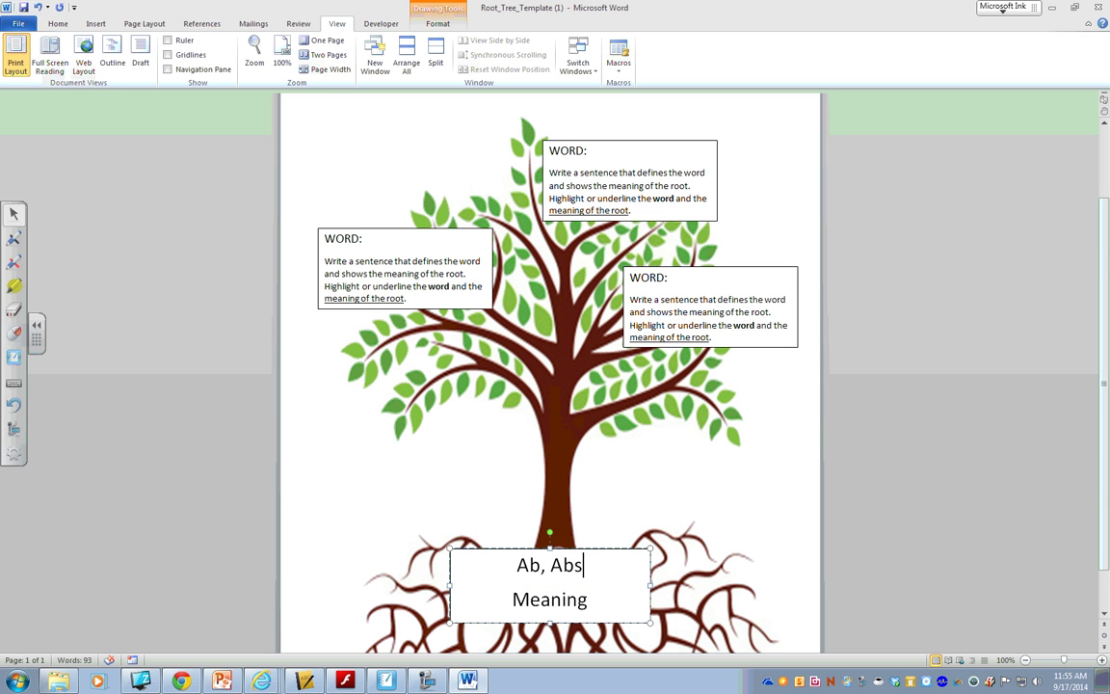
{"action": "type", "text": "-"}
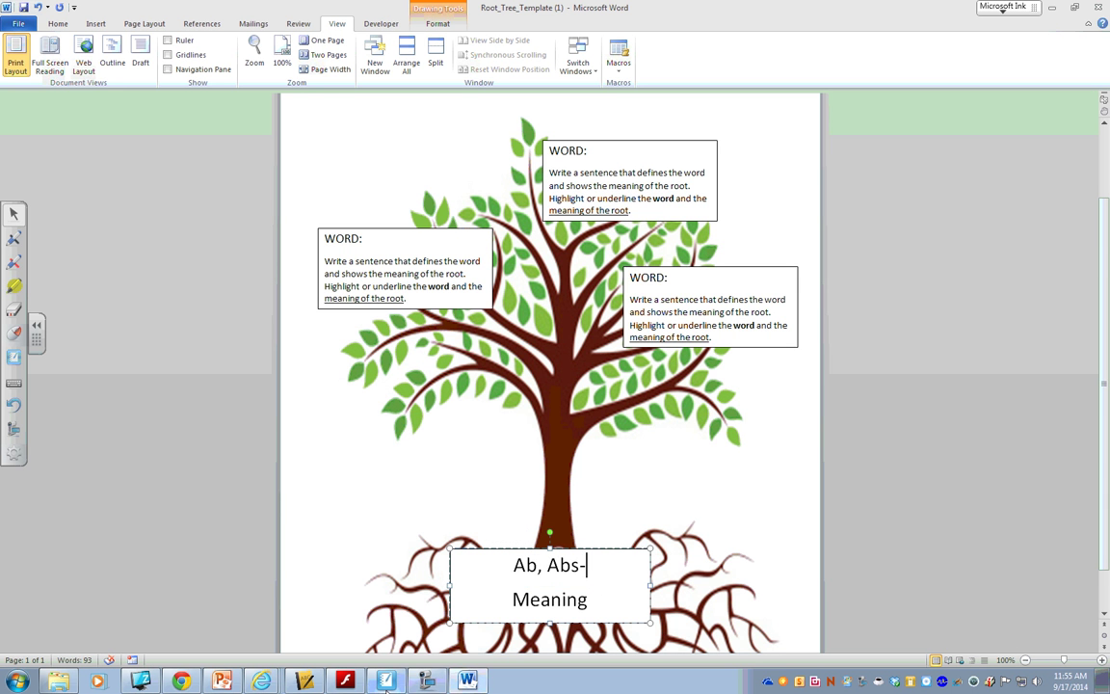
Enter the meaning 'away, from' in the root box, checking the master list
{"action": "left_click", "coordinate": [183, 680]}
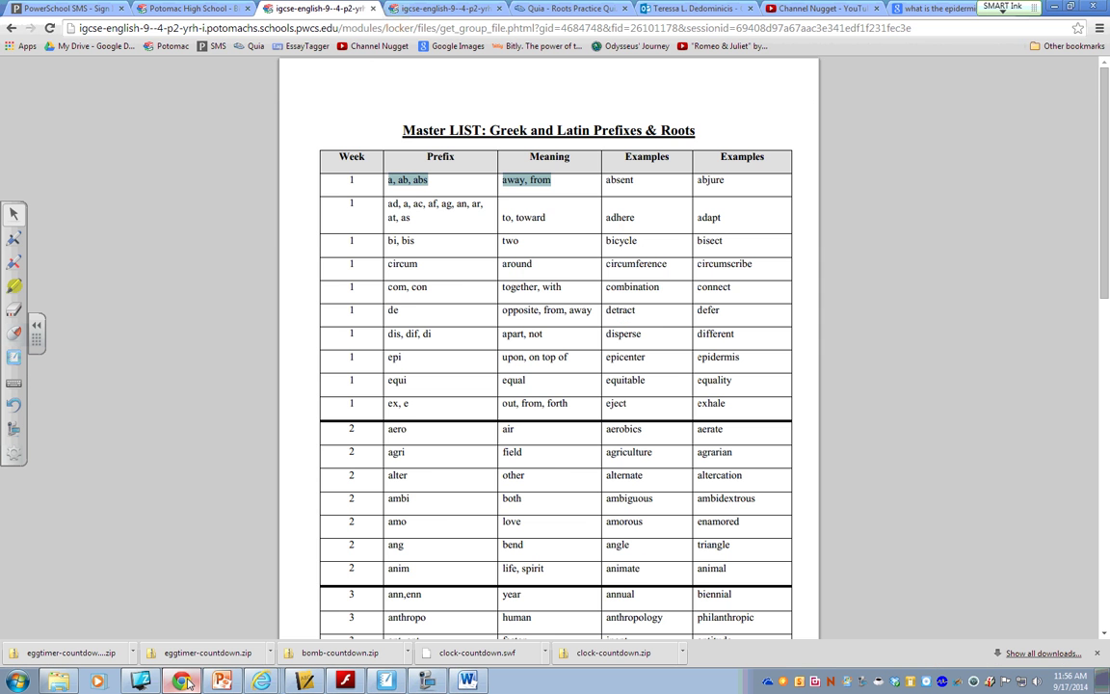
{"action": "left_click", "coordinate": [467, 681]}
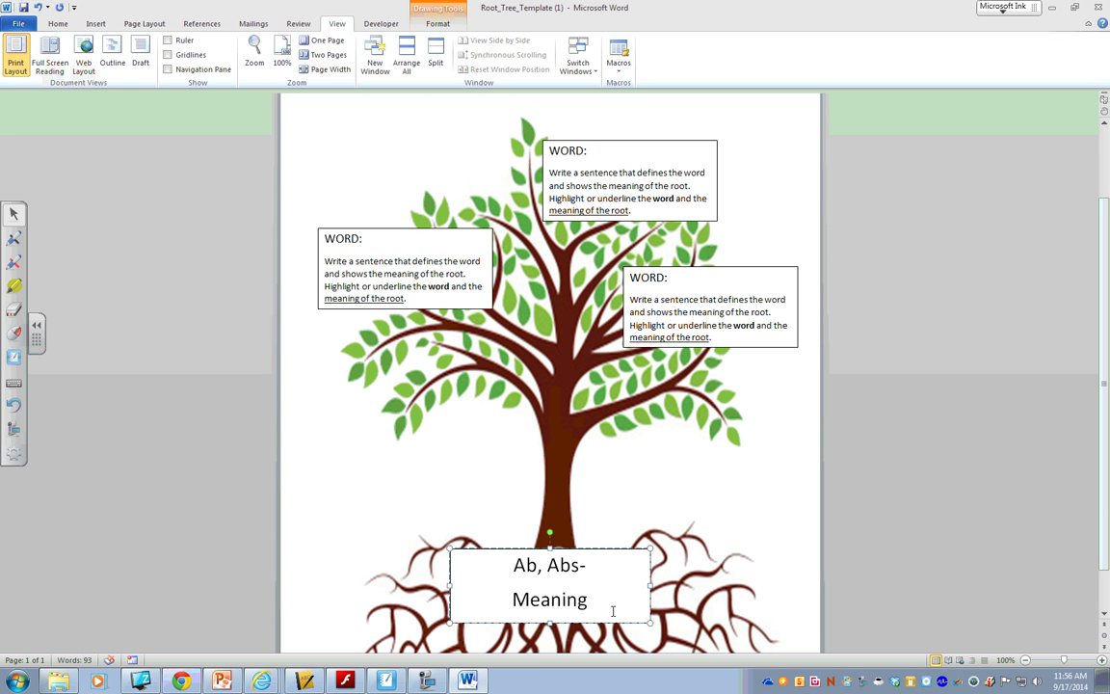
{"action": "left_click_drag", "start_coordinate": [588, 599], "coordinate": [512, 603]}
{"action": "type", "text": "away, from"}
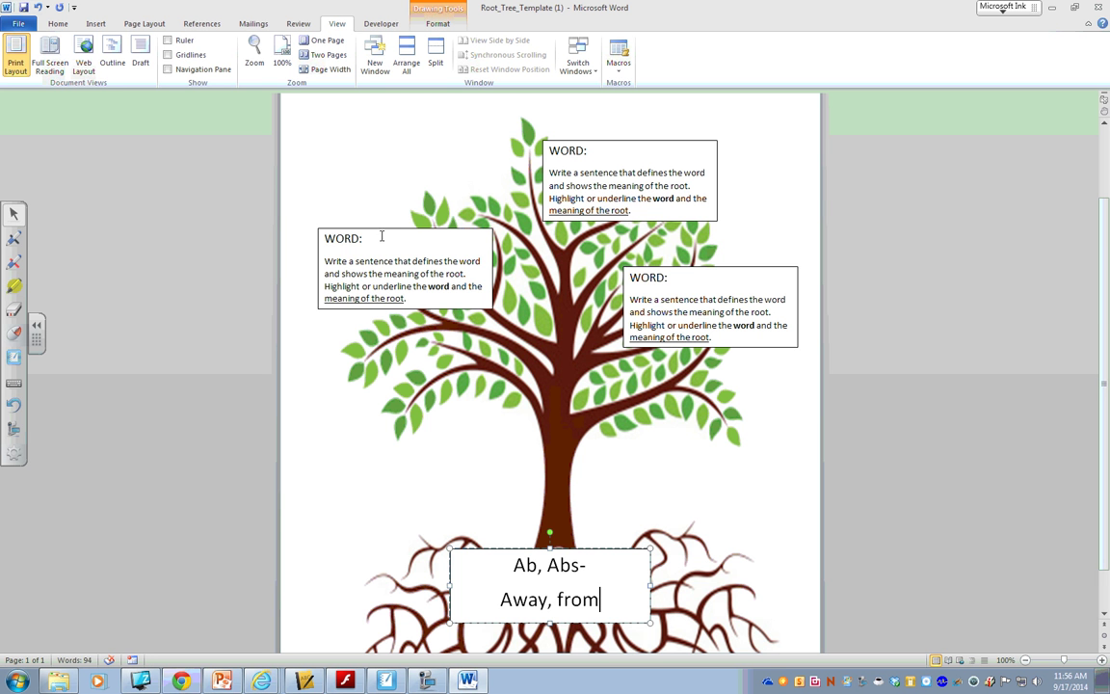
{"action": "left_click", "coordinate": [717, 150]}
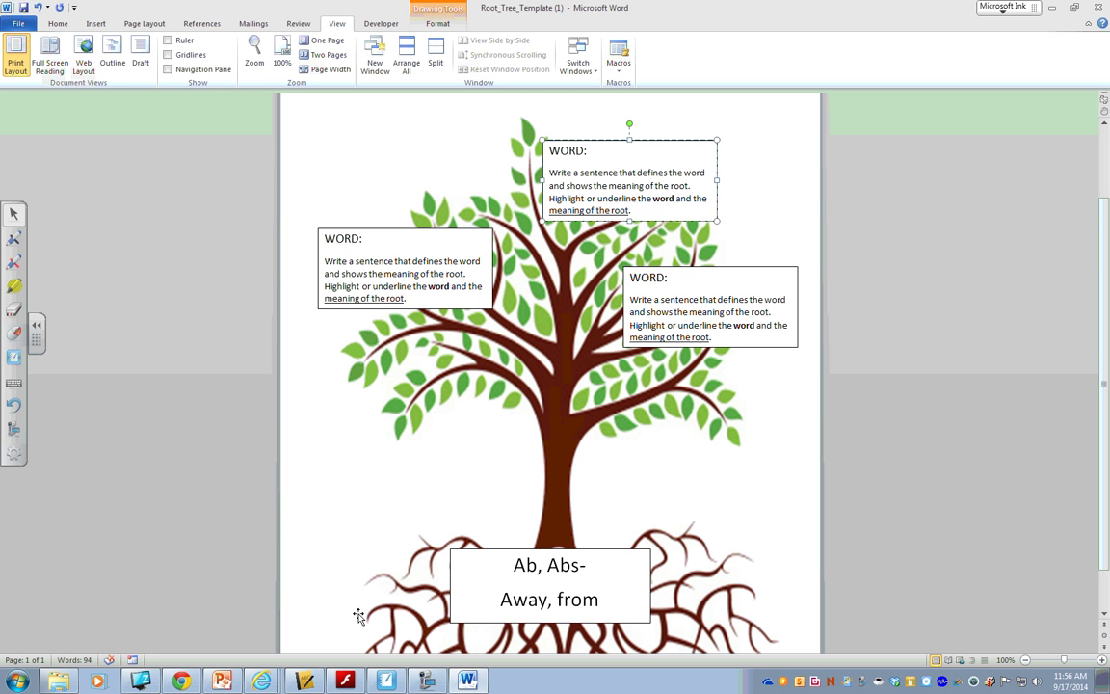
{"action": "left_click", "coordinate": [181, 683]}
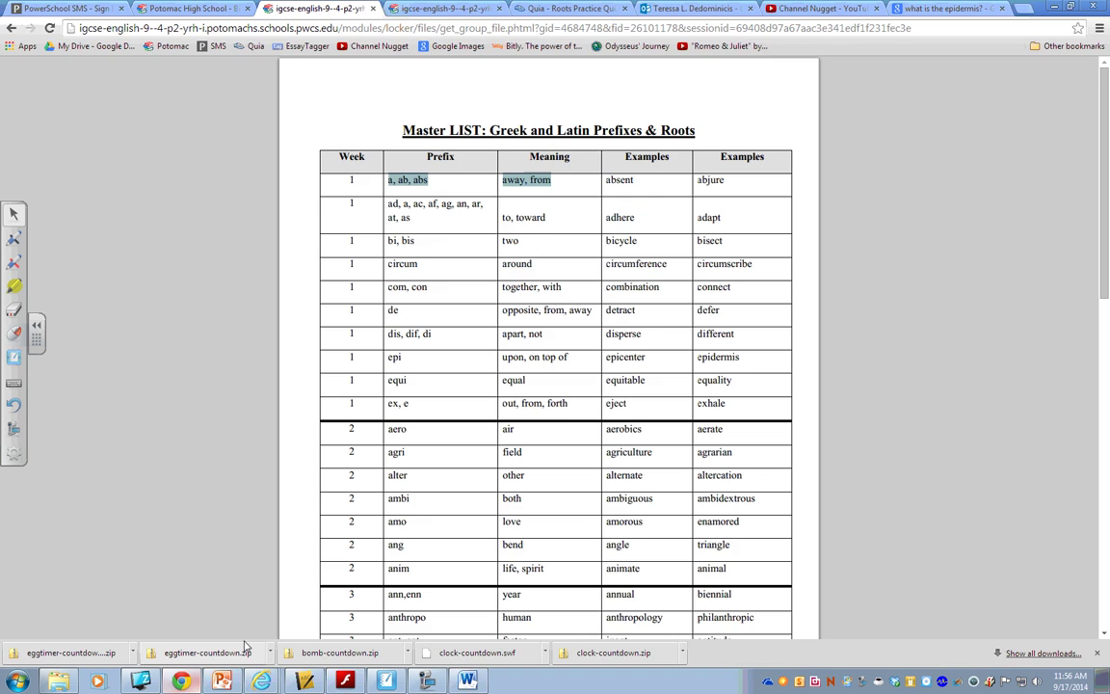
Google 'word that use the root ab, abs' and open Vocabulary.com's 100 English prefixes list
{"action": "left_click", "coordinate": [926, 8]}
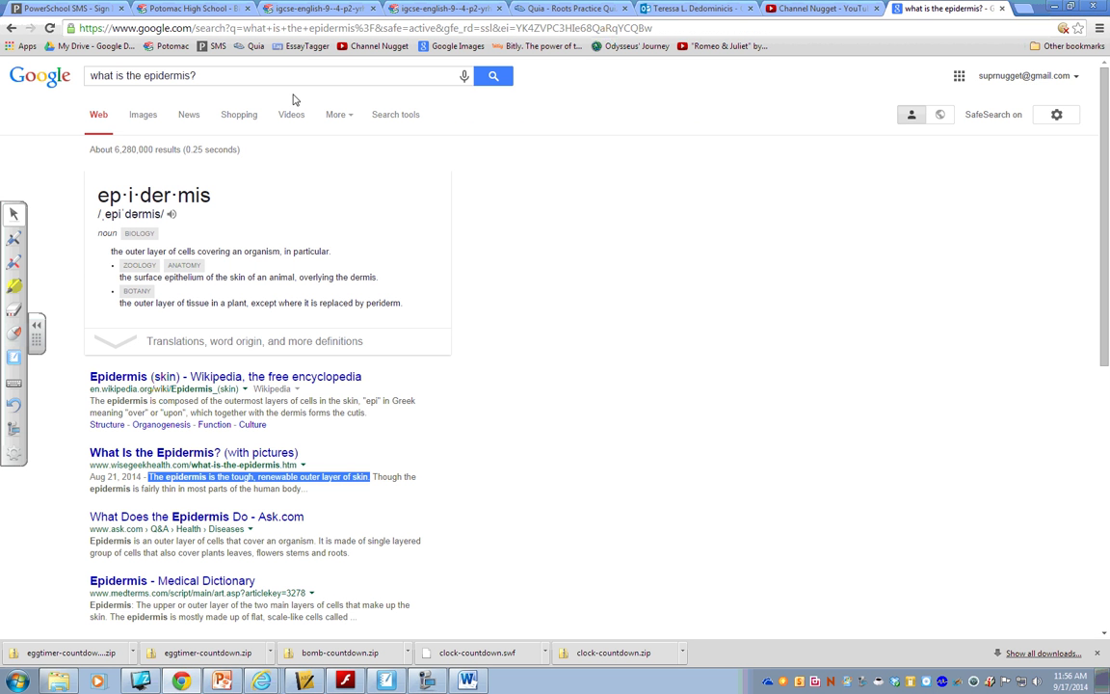
{"action": "left_click_drag", "start_coordinate": [224, 79], "coordinate": [1, 123]}
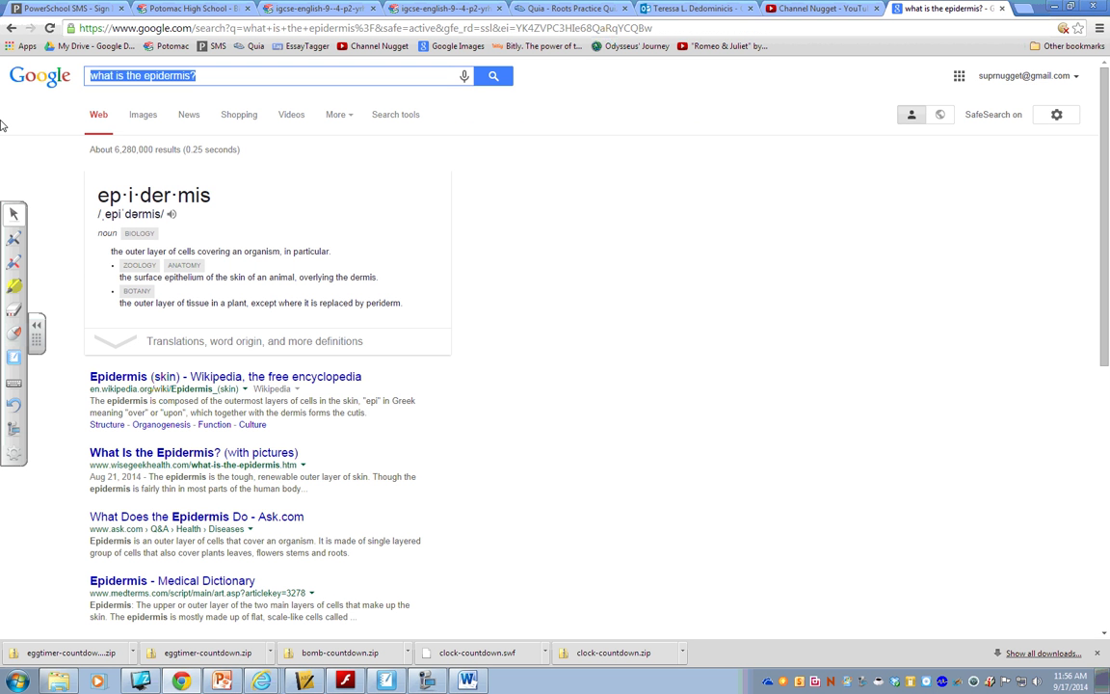
{"action": "type", "text": "word that"}
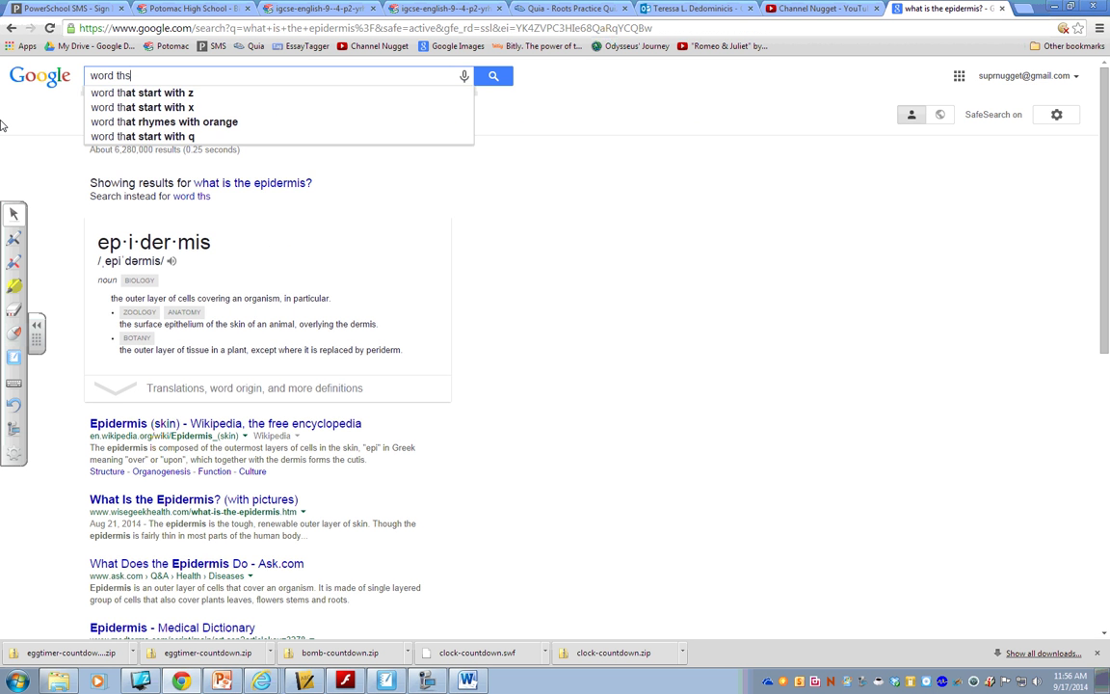
{"action": "type", "text": " use the "}
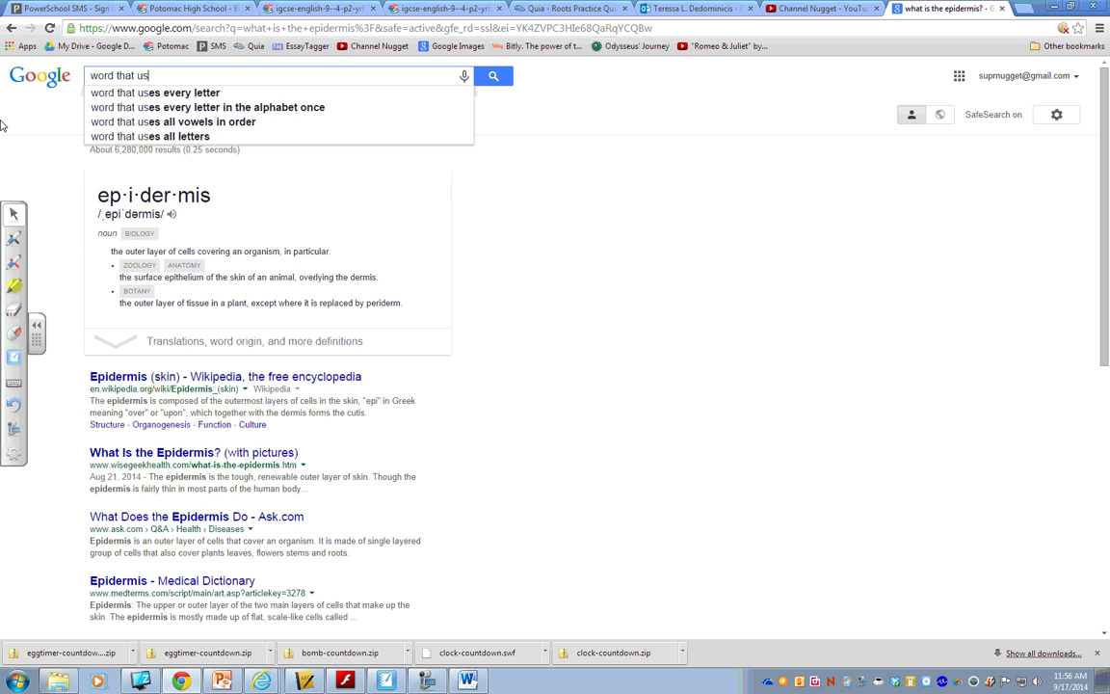
{"action": "type", "text": "root ab"}
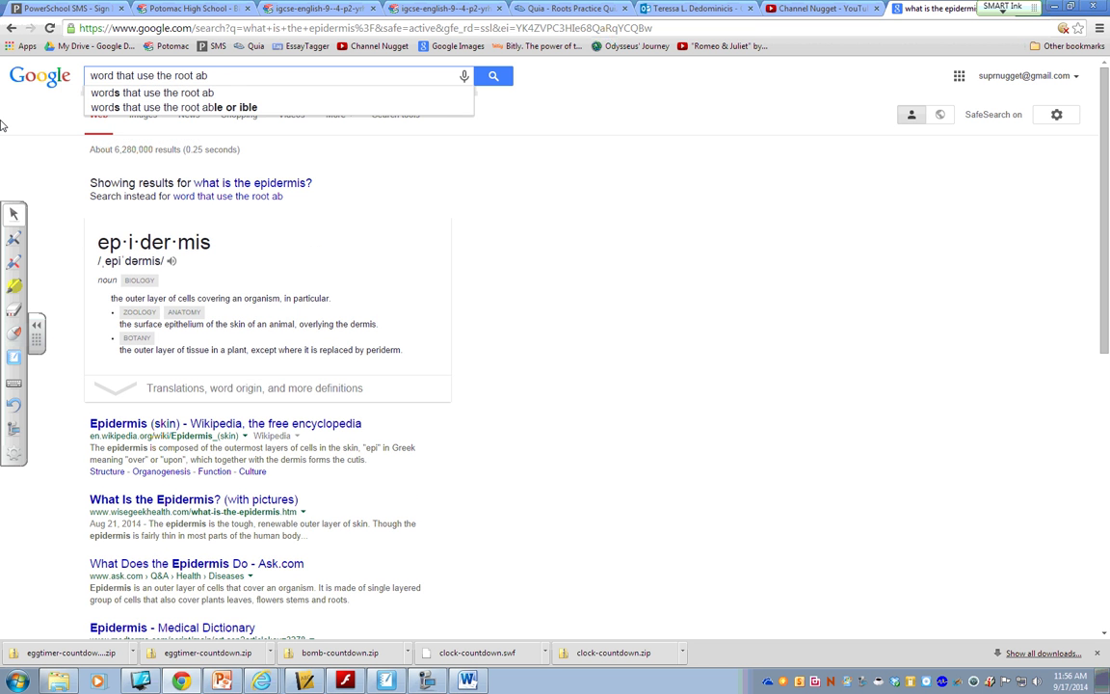
{"action": "type", "text": ", abs"}
{"action": "key", "text": "Return"}
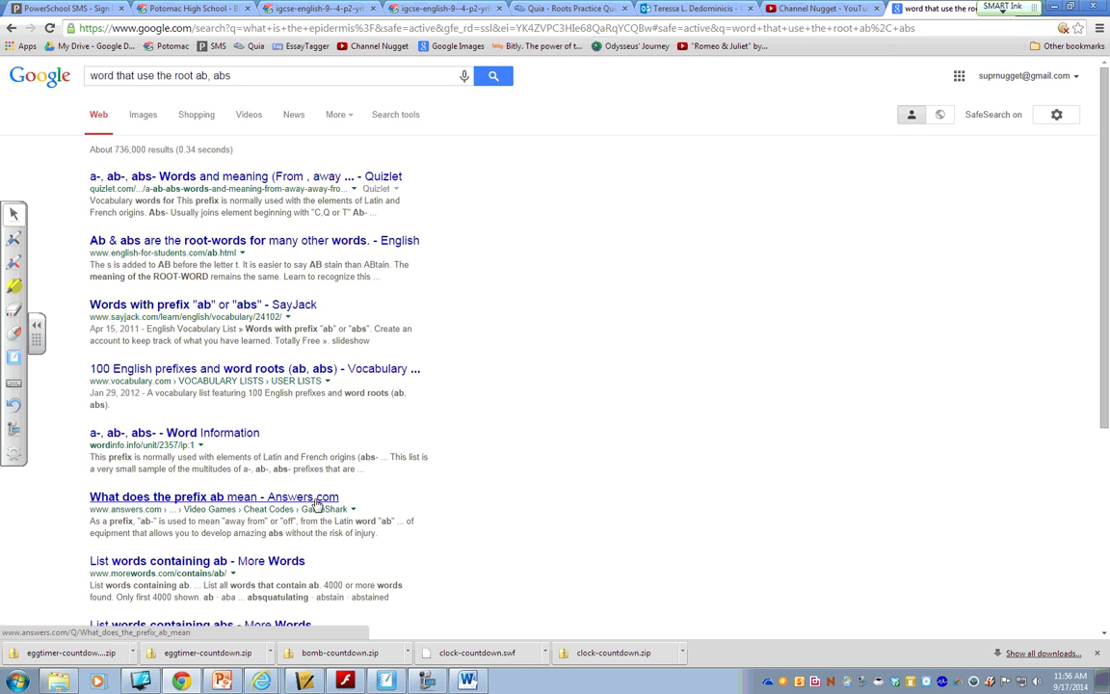
{"action": "left_click", "coordinate": [278, 370]}
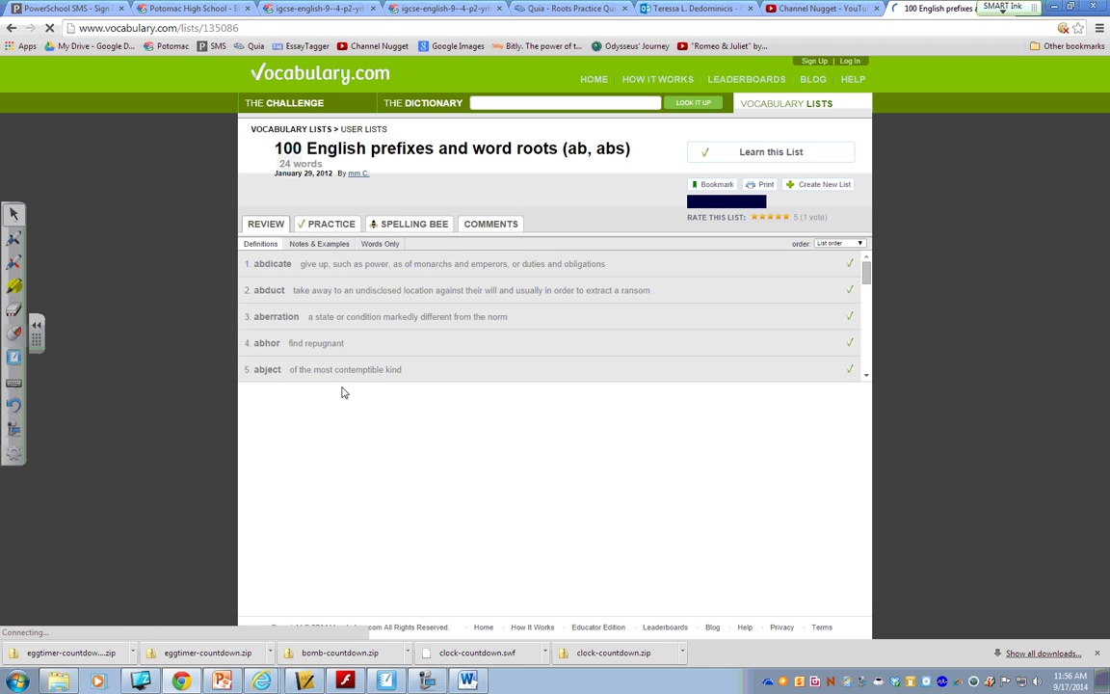
Type ABDICATE, ABDUCT and ABHOR after WORD: in the three branch boxes
{"action": "left_click", "coordinate": [467, 682]}
{"action": "type", "text": "ABDICATE"}
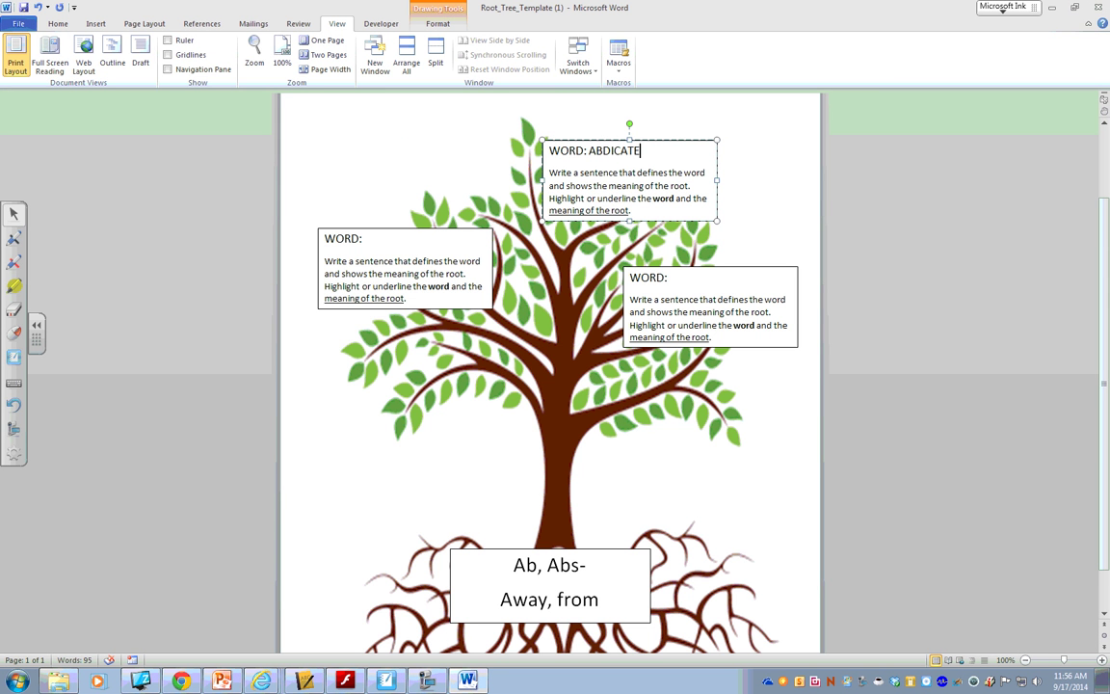
{"action": "left_click", "coordinate": [177, 682]}
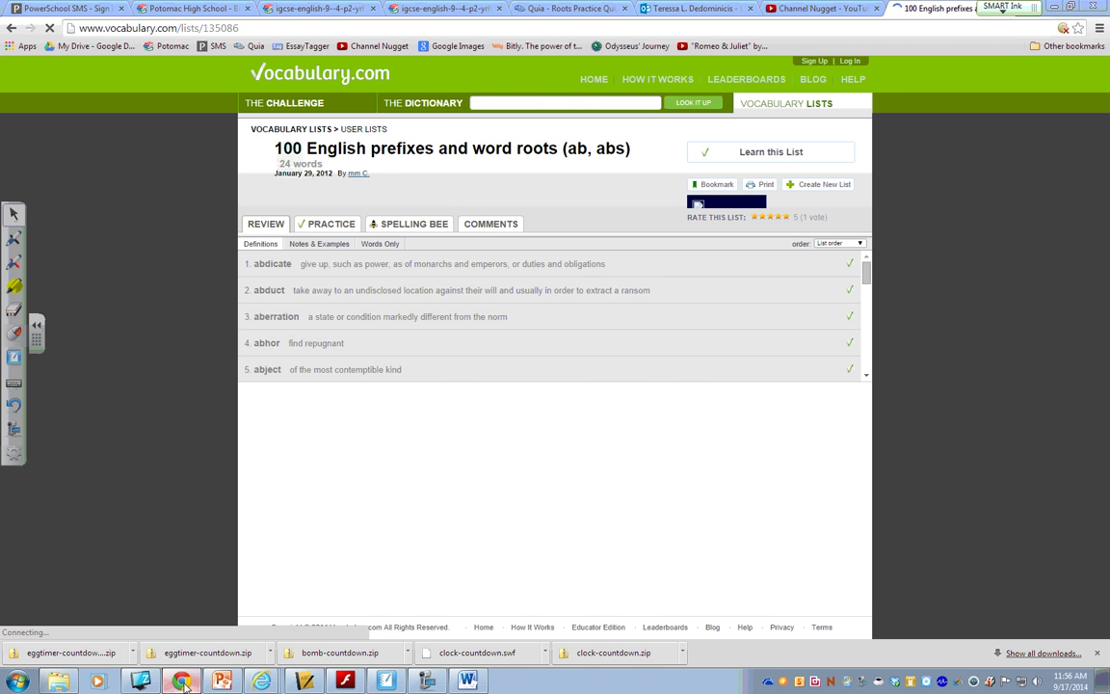
{"action": "left_click", "coordinate": [183, 682]}
{"action": "left_click", "coordinate": [387, 242]}
{"action": "type", "text": "ABDUCT"}
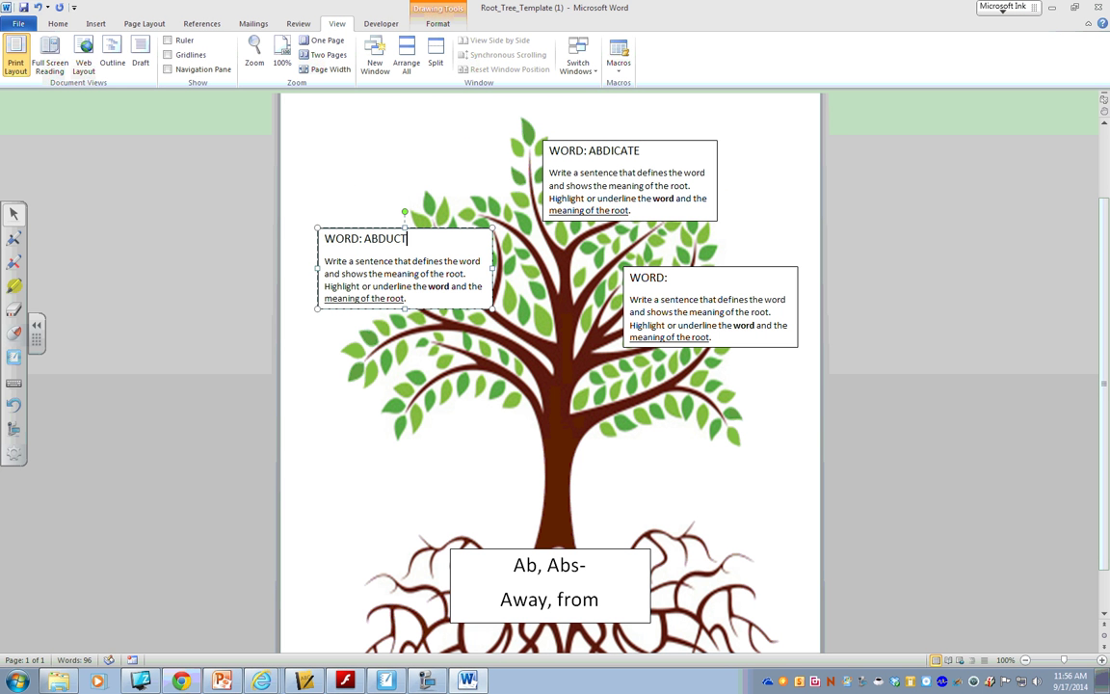
{"action": "left_click", "coordinate": [183, 682]}
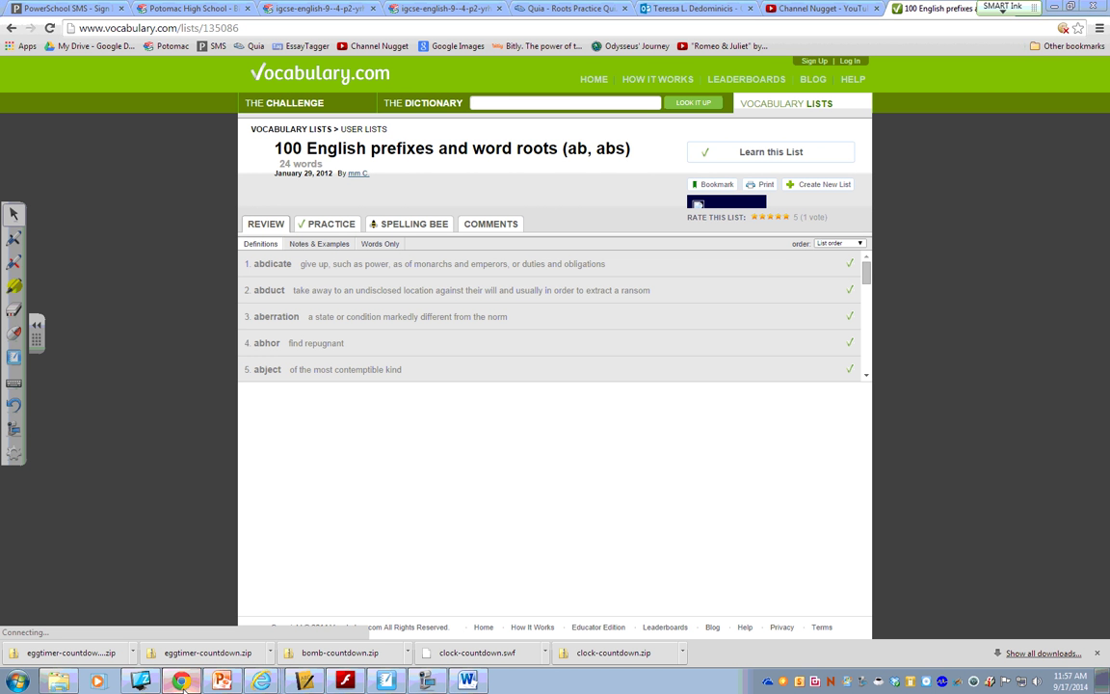
{"action": "left_click", "coordinate": [183, 682]}
{"action": "left_click", "coordinate": [684, 277]}
{"action": "type", "text": "AB"}
{"action": "key", "text": "BackSpace"}
{"action": "type", "text": "BHOR"}
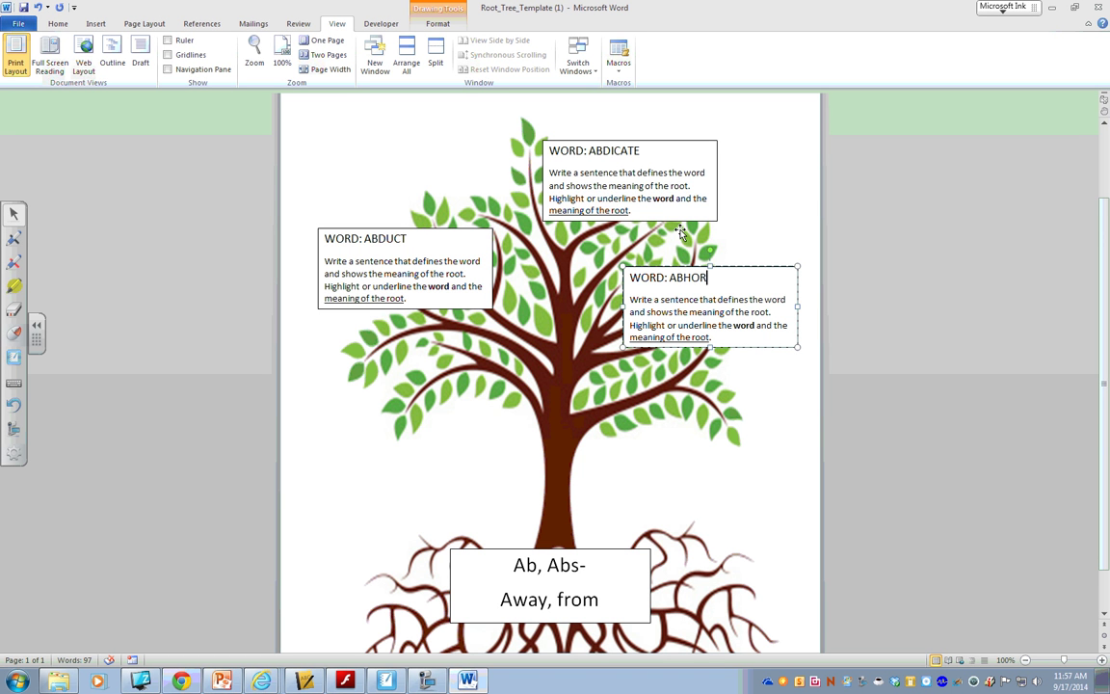
After checking abduct's definition, type 'To abduct someone is to take him away against his will.' into its box
{"action": "left_click", "coordinate": [367, 268]}
{"action": "left_click_drag", "start_coordinate": [325, 260], "coordinate": [462, 310]}
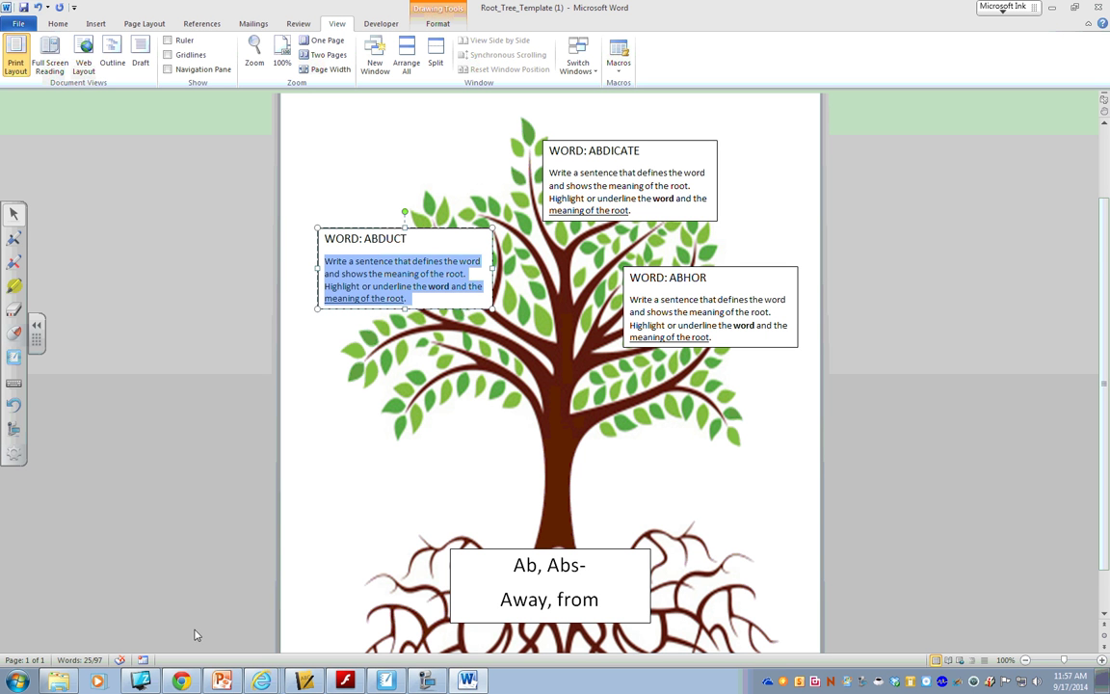
{"action": "left_click", "coordinate": [173, 548]}
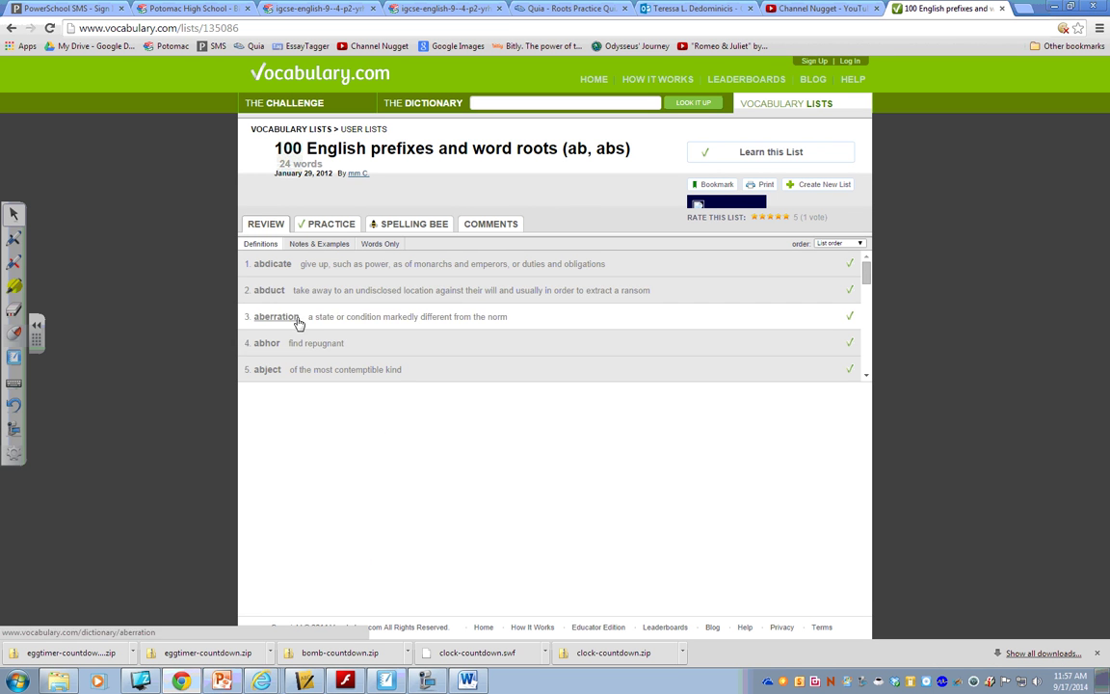
{"action": "left_click", "coordinate": [284, 292]}
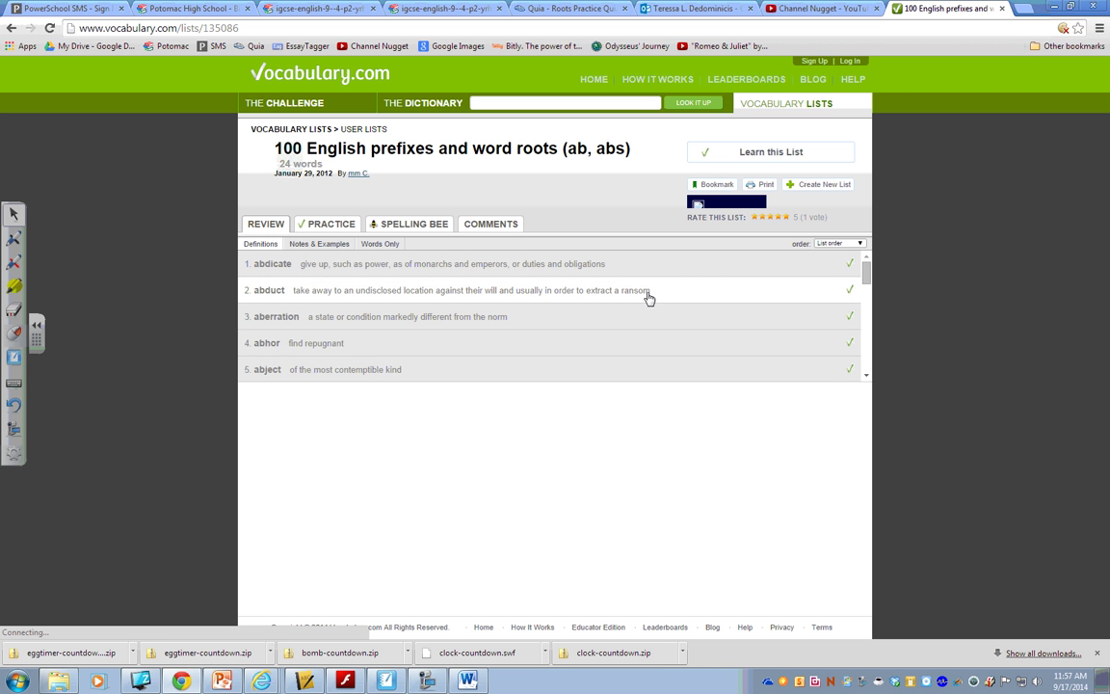
{"action": "left_click", "coordinate": [465, 682]}
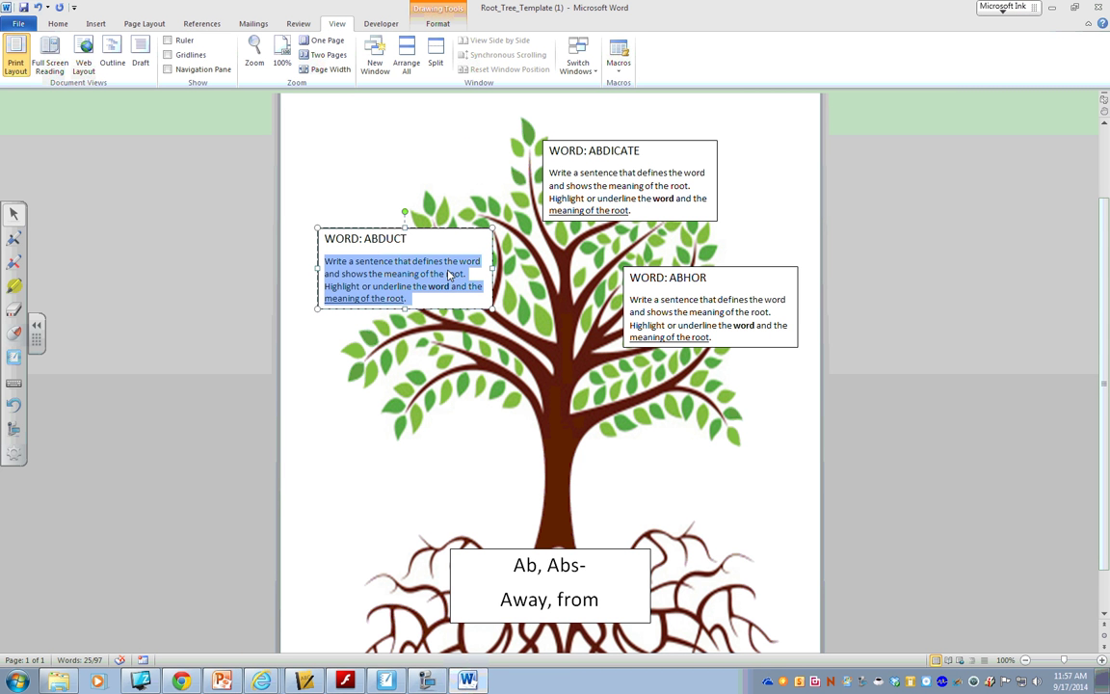
{"action": "type", "text": "To ab"}
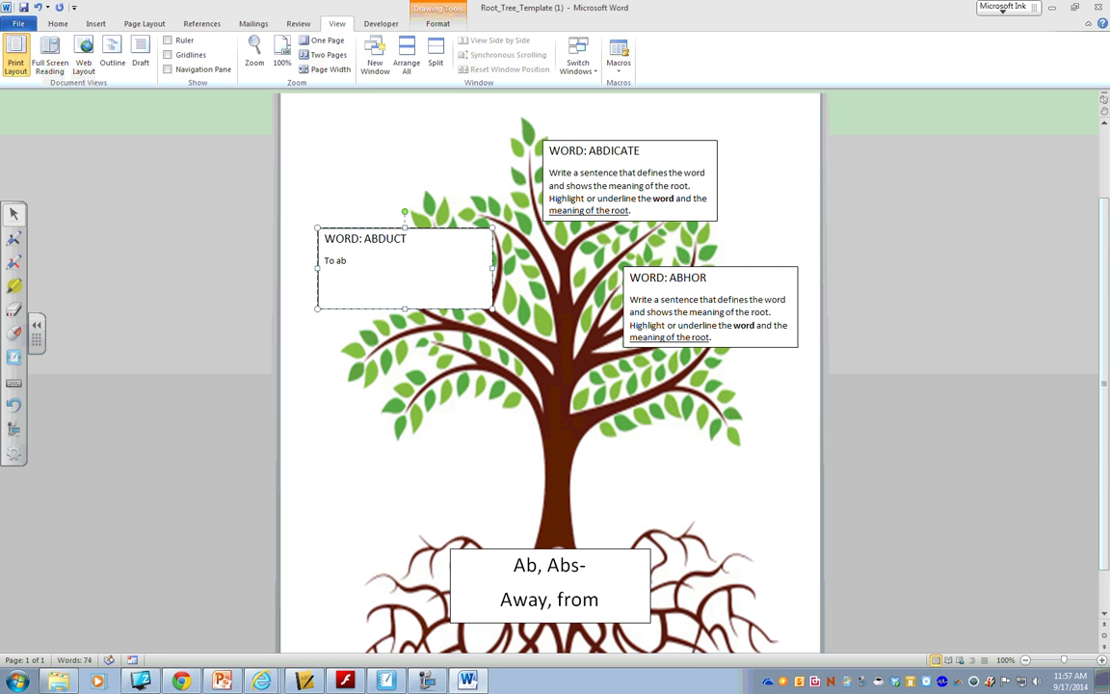
{"action": "type", "text": "duct someone is to take him or her away against"}
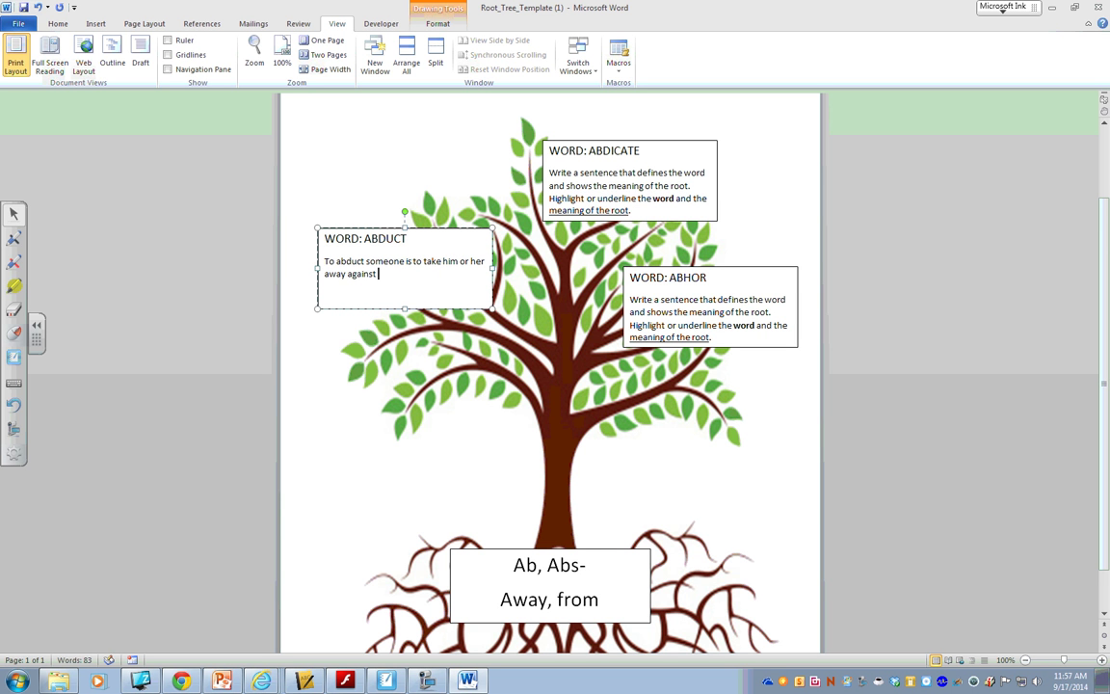
{"action": "key", "text": "BackSpace"}
{"action": "key", "text": "BackSpace"}
{"action": "key", "text": "BackSpace"}
{"action": "key", "text": "BackSpace"}
{"action": "key", "text": "BackSpace"}
{"action": "key", "text": "BackSpace"}
{"action": "key", "text": "BackSpace"}
{"action": "key", "text": "BackSpace"}
{"action": "key", "text": "BackSpace"}
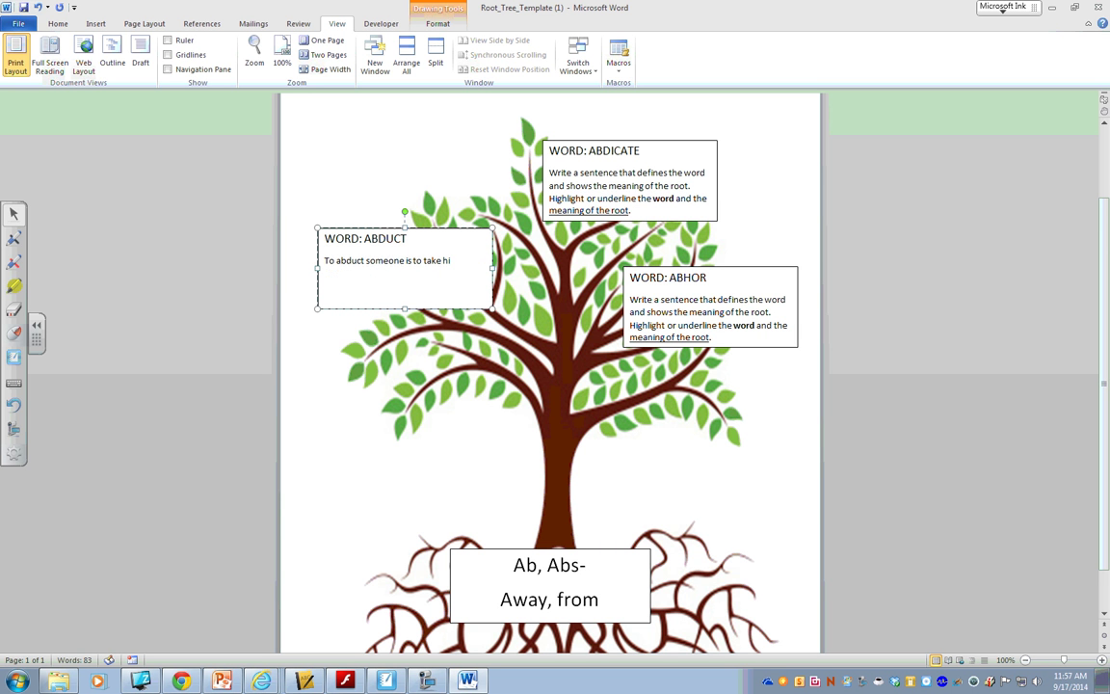
{"action": "type", "text": "ne i"}
{"action": "type", "text": " against his will."}
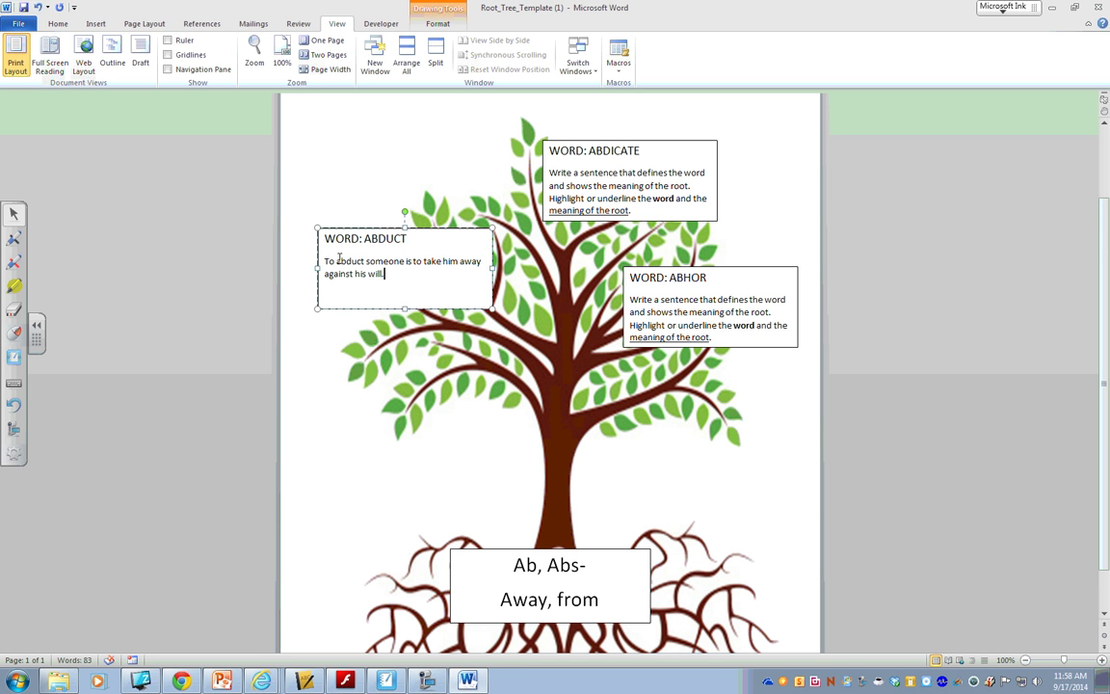
Bold 'abduct' in the ABDUCT sentence and highlight the root Ab, Abs- for reference
{"action": "left_click_drag", "start_coordinate": [336, 260], "coordinate": [367, 260]}
{"action": "left_click", "coordinate": [247, 242]}
{"action": "left_click", "coordinate": [429, 276]}
{"action": "left_click_drag", "start_coordinate": [512, 566], "coordinate": [587, 576]}
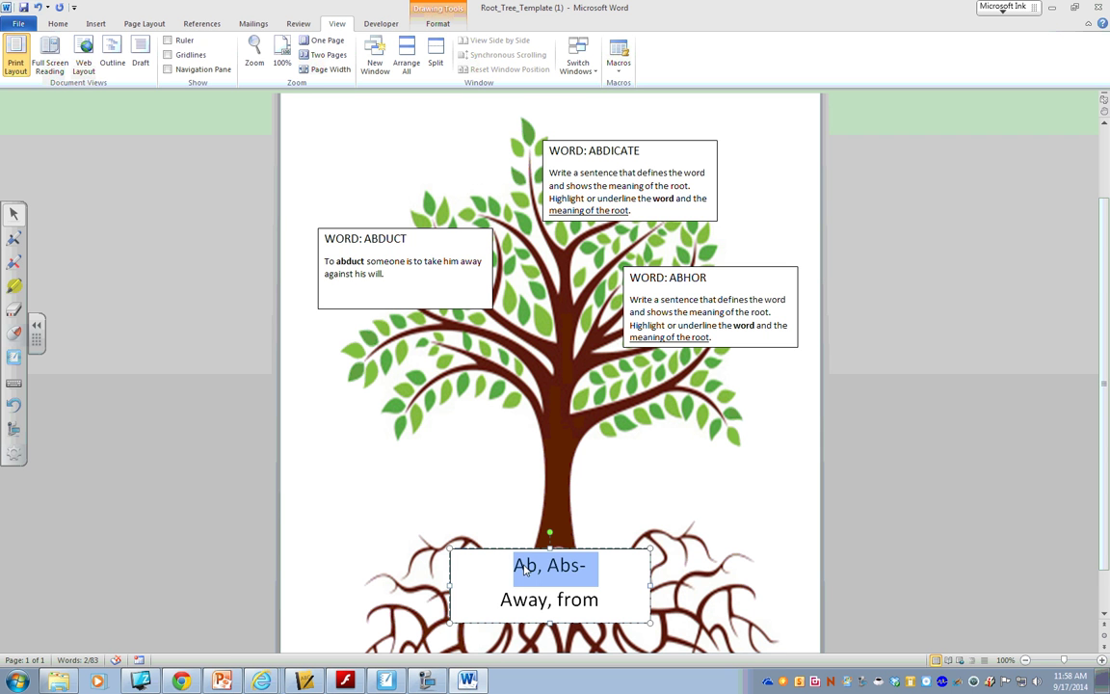
Underline 'away' in the ABDUCT sentence, then select the ABDICATE box's instruction text
{"action": "double_click", "coordinate": [463, 262]}
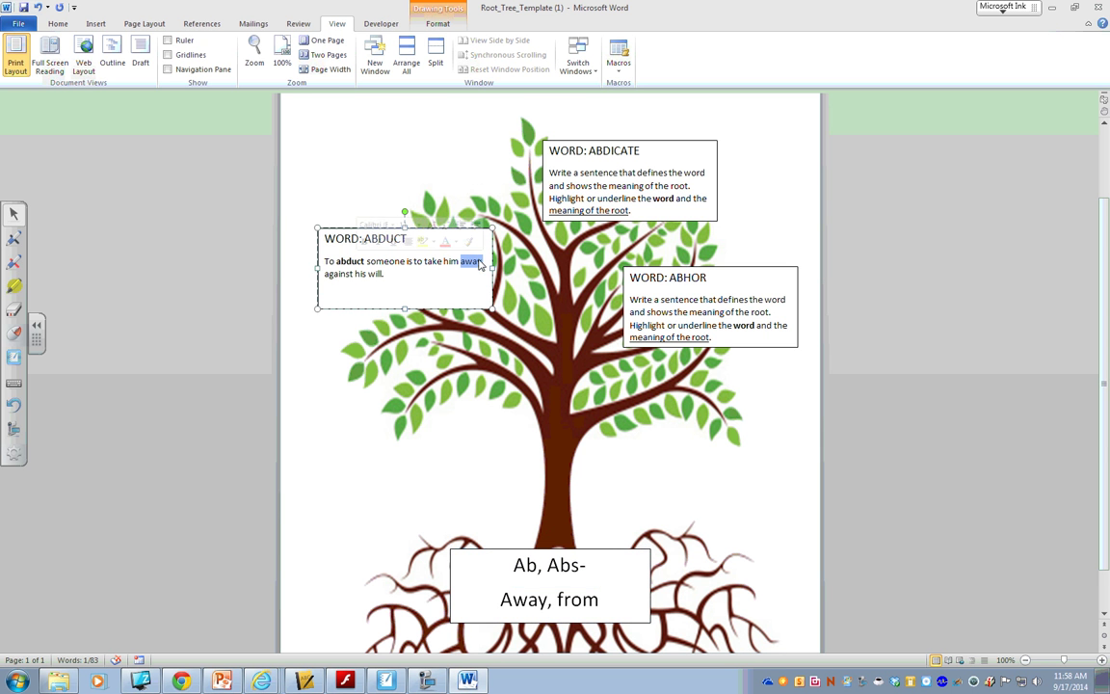
{"action": "left_click", "coordinate": [393, 242]}
{"action": "left_click", "coordinate": [478, 296]}
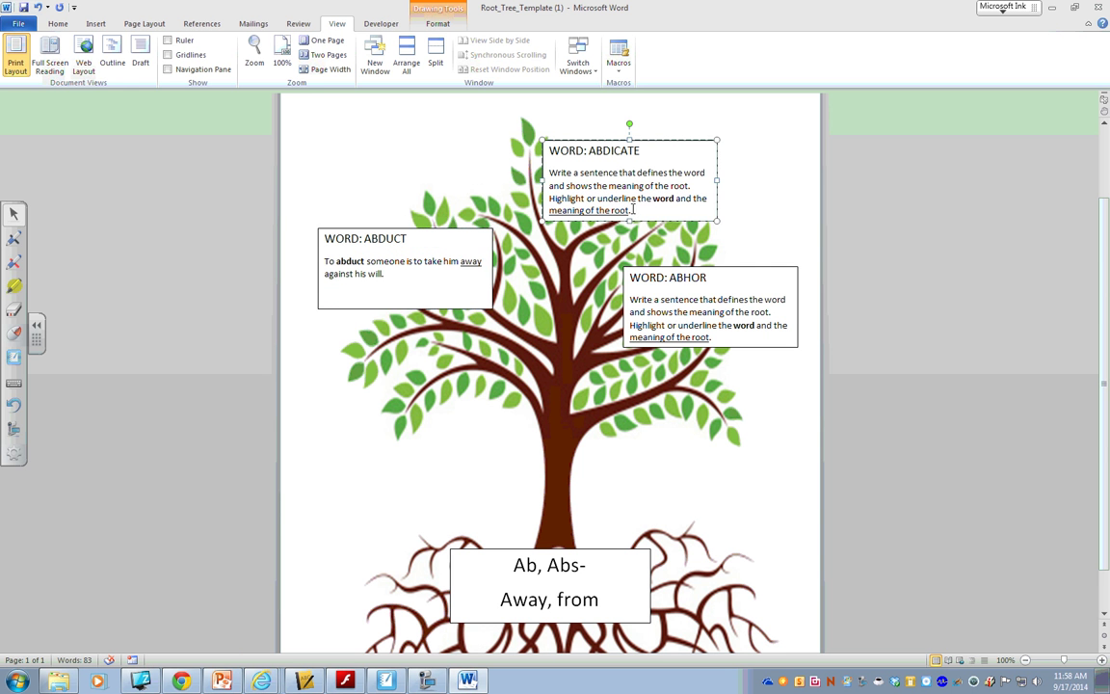
{"action": "left_click_drag", "start_coordinate": [630, 210], "coordinate": [550, 174]}
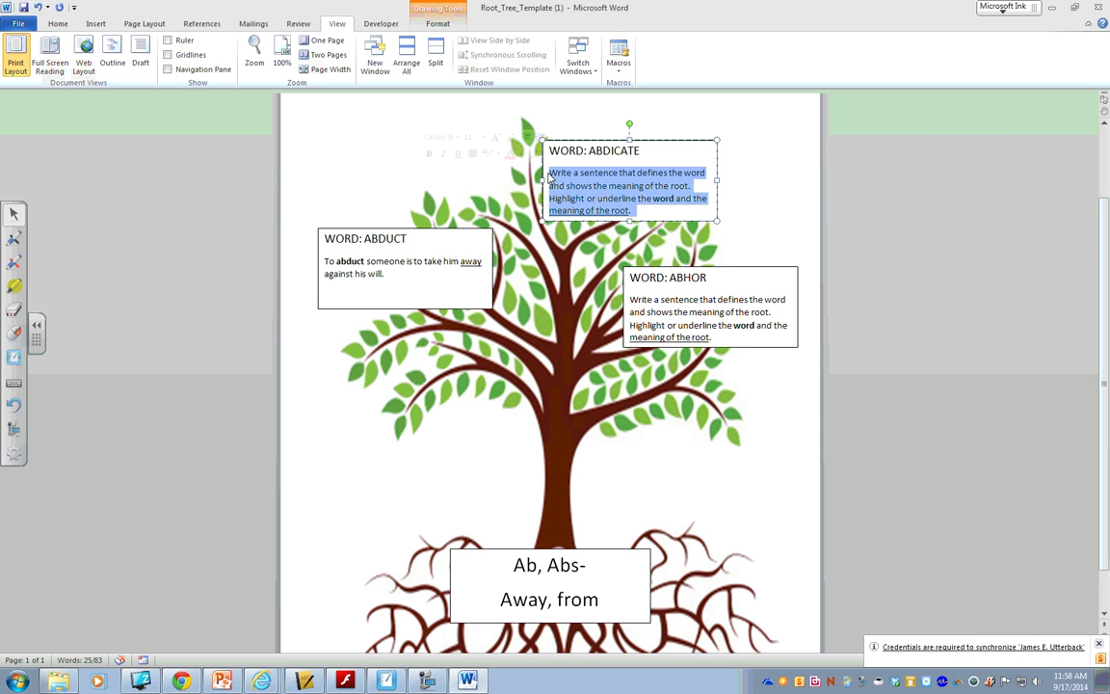
Delete the ABDICATE box's instruction text and check the ab, abs vocabulary list in Chrome
{"action": "key", "text": "Delete"}
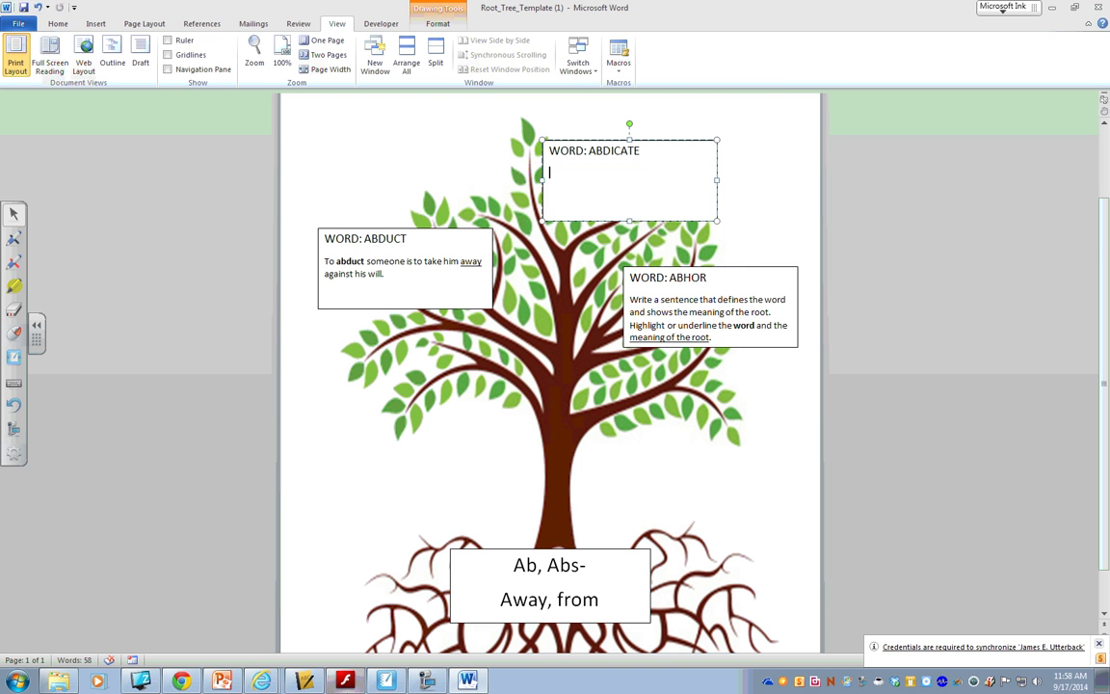
{"action": "left_click", "coordinate": [182, 682]}
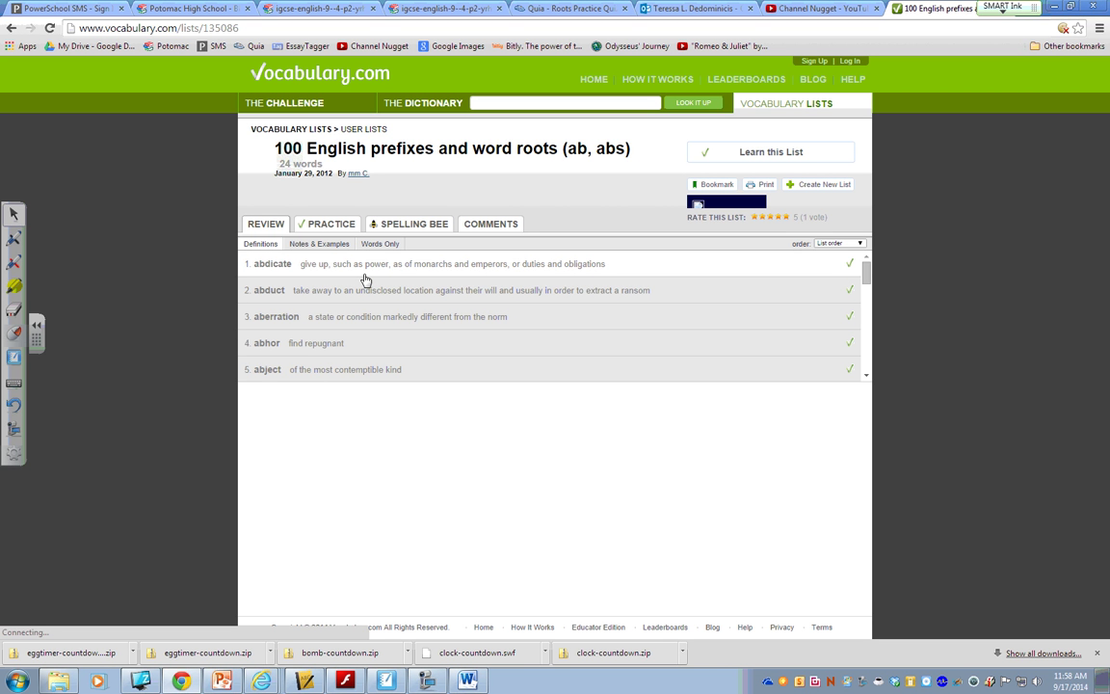
Write 'The king abdicated his throne when he became to ill to rule.' in the ABDICATE box
{"action": "left_click", "coordinate": [467, 681]}
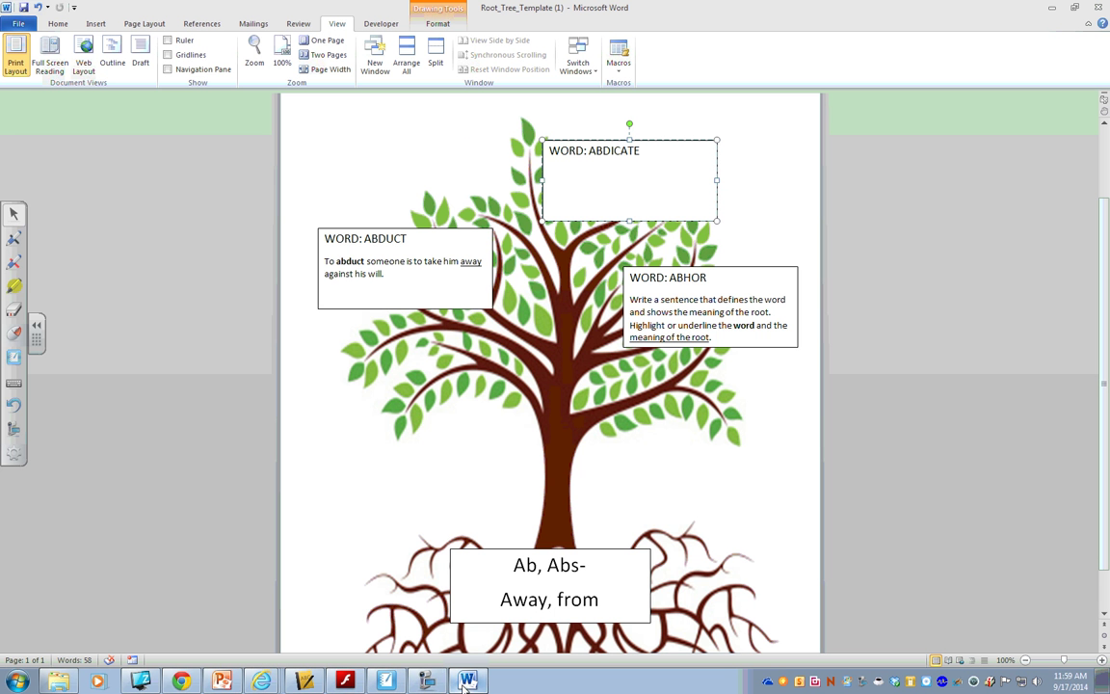
{"action": "left_click", "coordinate": [603, 182]}
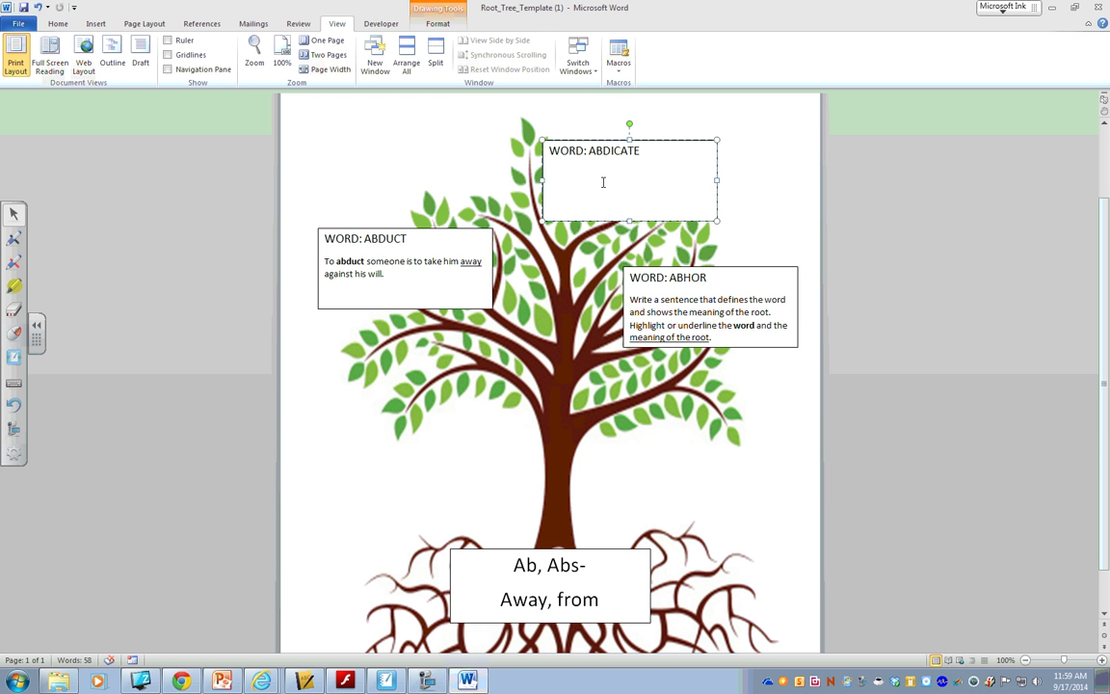
{"action": "type", "text": "The king abdicated his throne when h"}
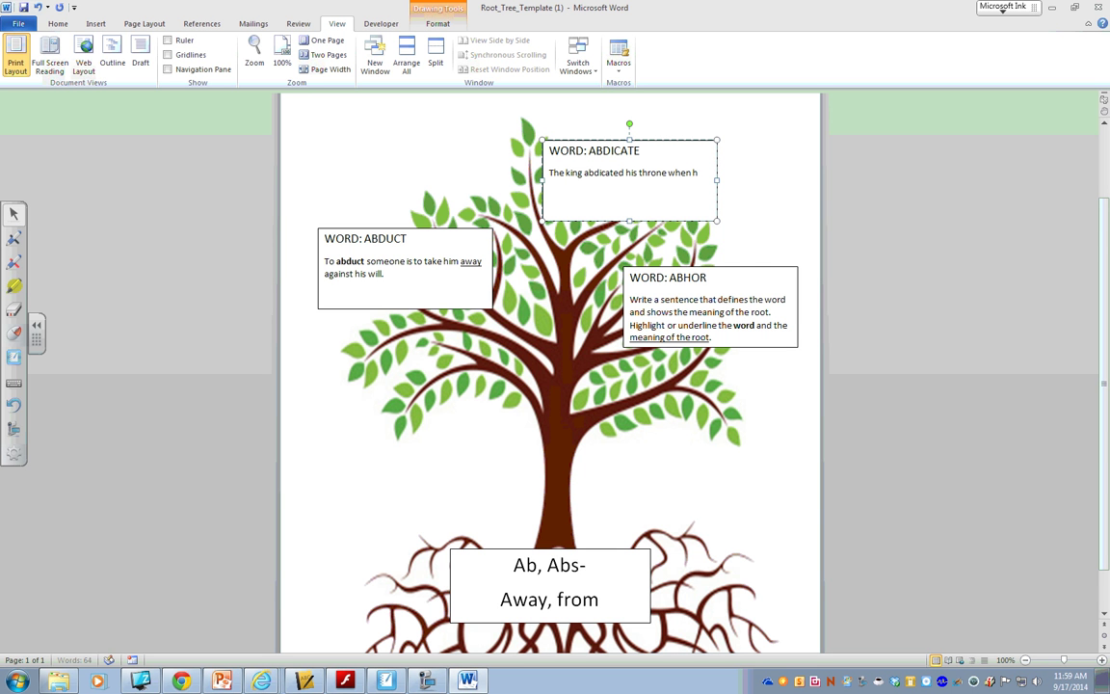
{"action": "type", "text": "e became to ill to rule."}
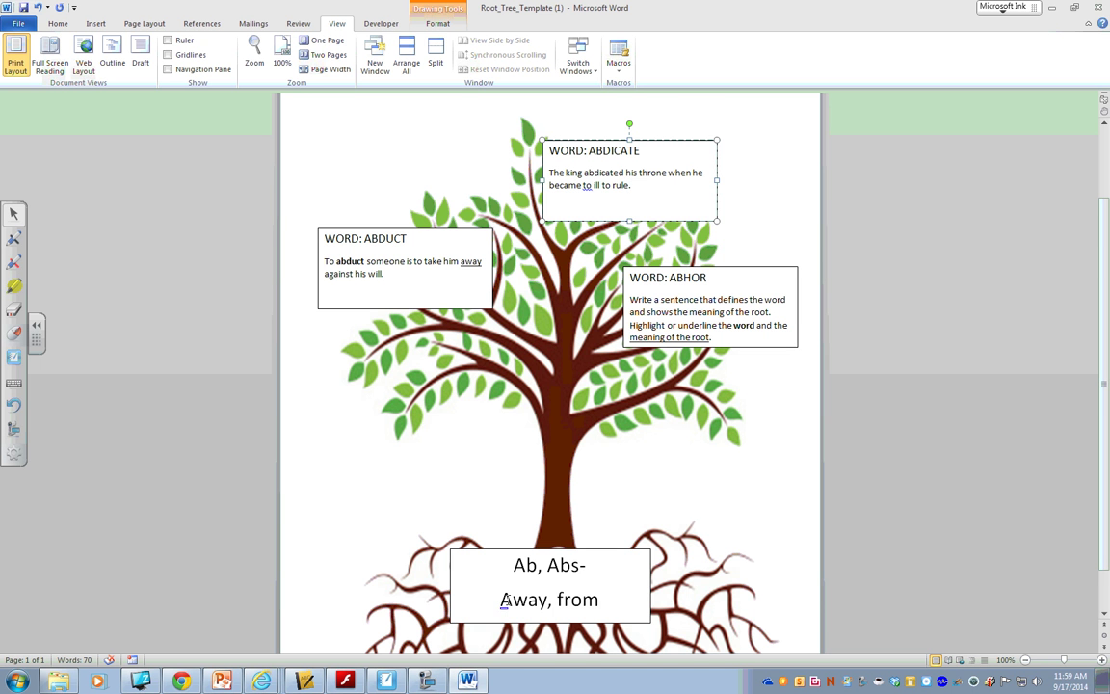
{"action": "left_click_drag", "start_coordinate": [462, 614], "coordinate": [629, 614]}
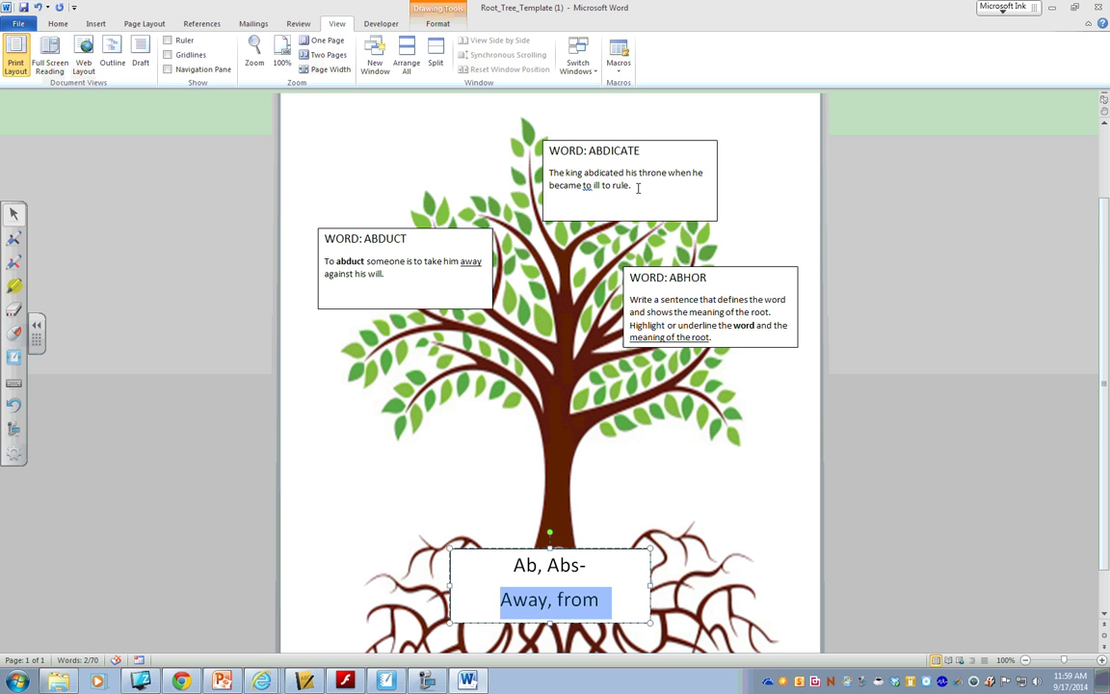
Rewrite the ending as 'and gave it away to his daughter when he became too sick to ru…'
{"action": "mouse_move", "coordinate": [635, 188]}
{"action": "left_mouse_down"}
{"action": "mouse_move", "coordinate": [582, 173]}
{"action": "mouse_move", "coordinate": [627, 173]}
{"action": "left_mouse_up"}
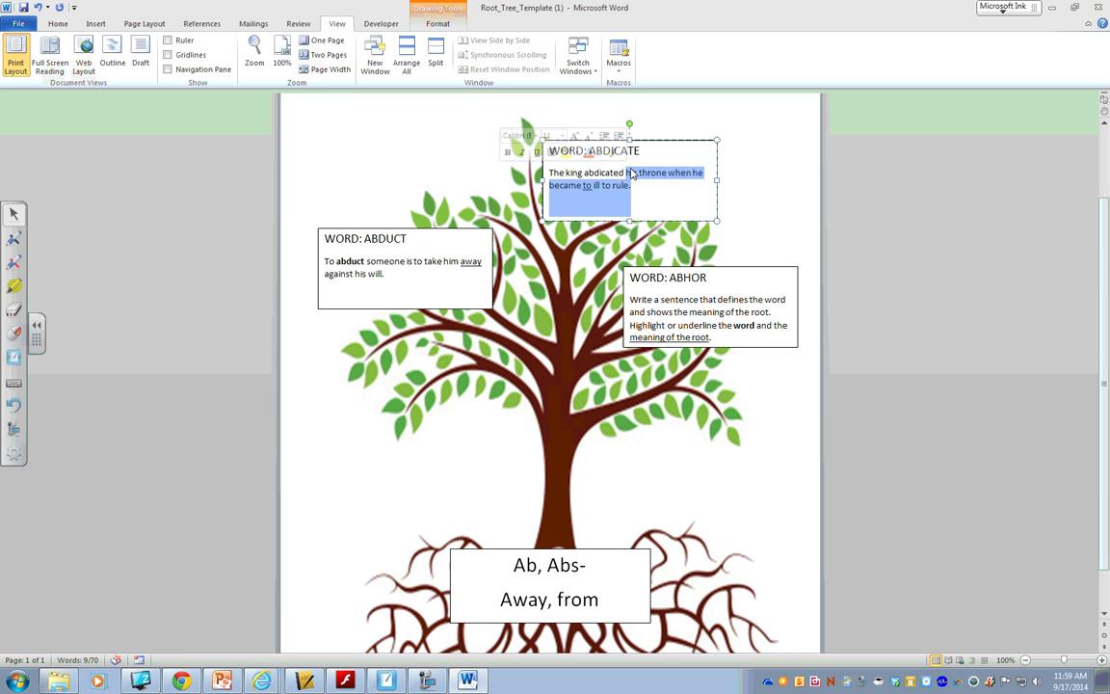
{"action": "type", "text": "and gave it "}
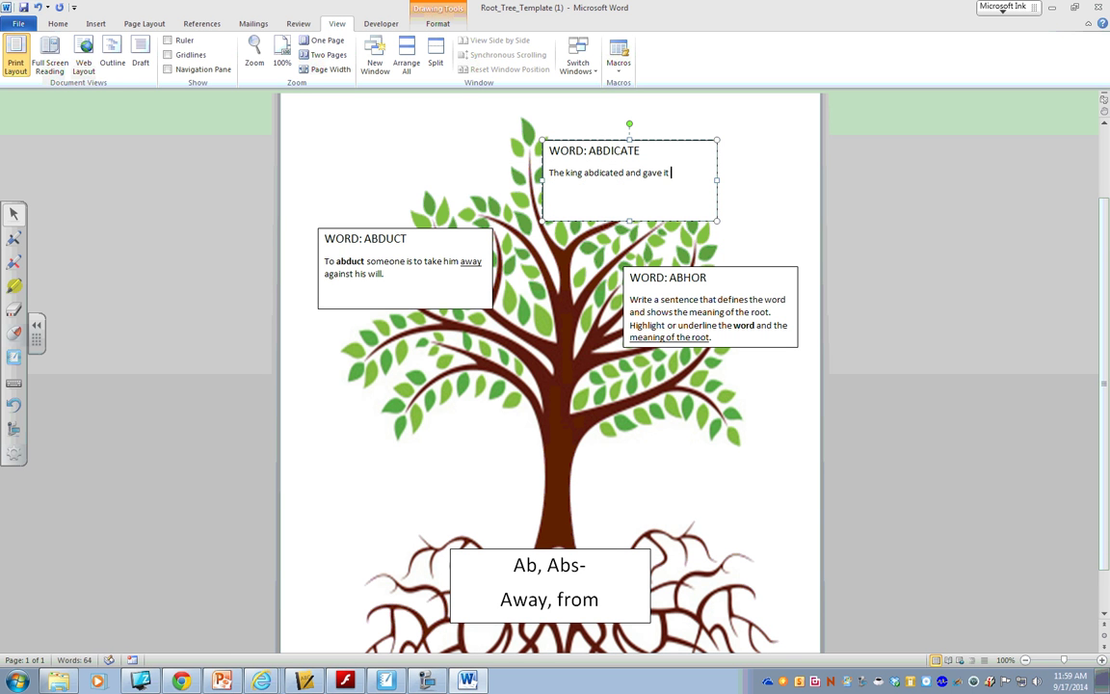
{"action": "type", "text": "away to his daughter when h"}
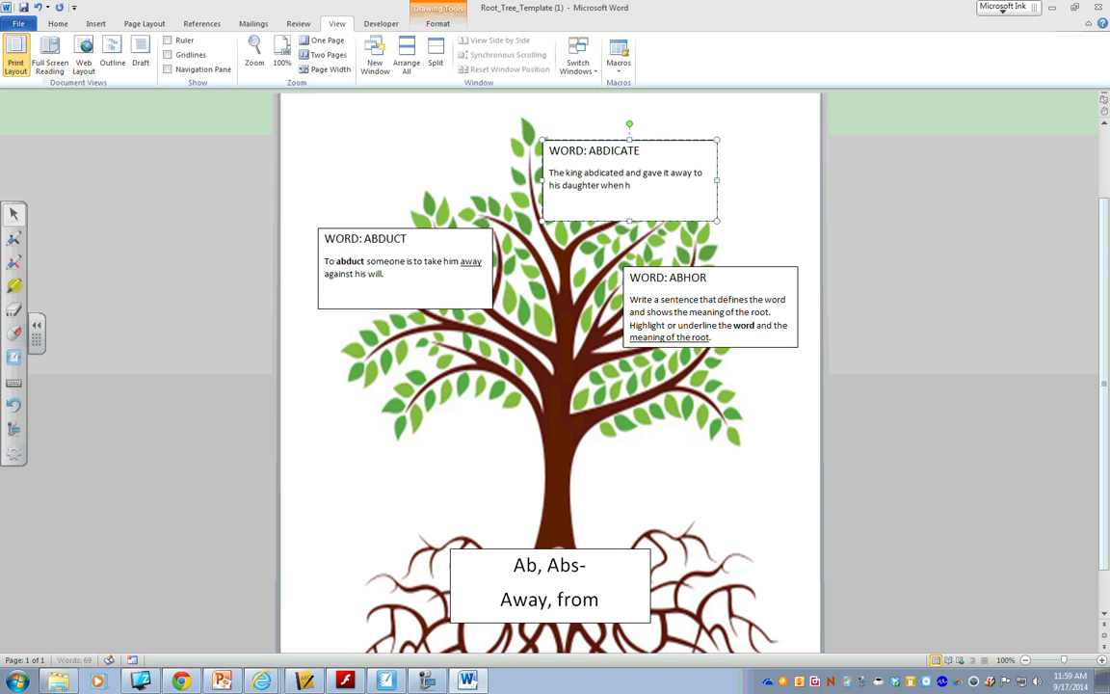
{"action": "type", "text": "e became to sick to rule."}
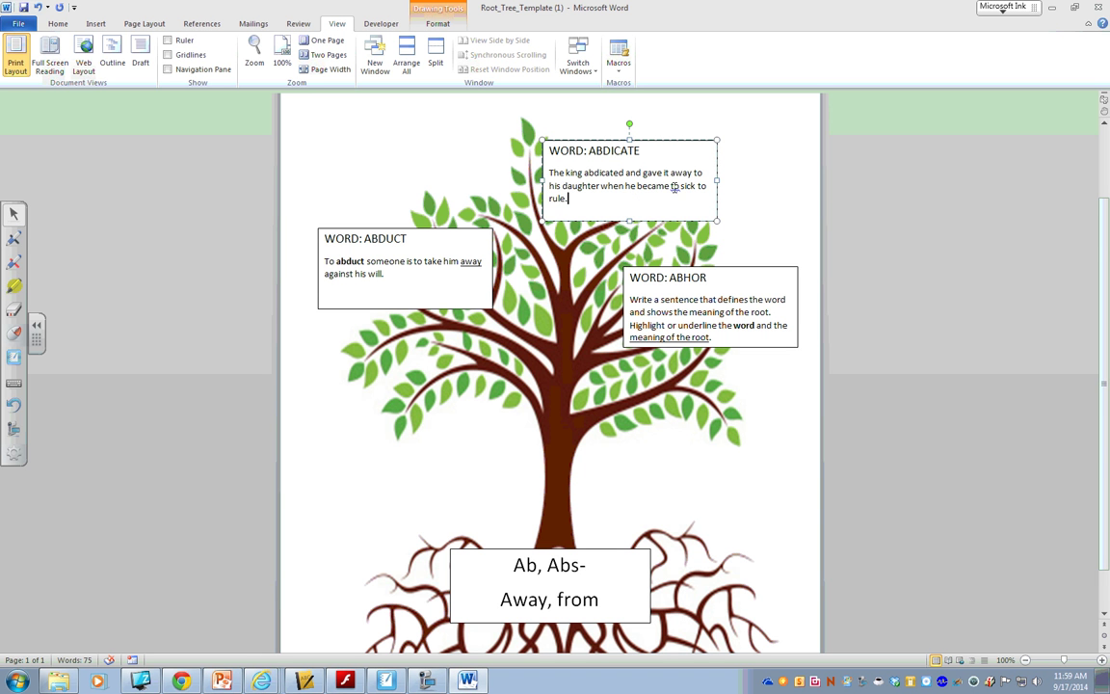
{"action": "left_click", "coordinate": [679, 186]}
{"action": "type", "text": "o"}
{"action": "left_click", "coordinate": [635, 195]}
Bold 'abdicated' and underline 'away' in the ABDICATE sentence
{"action": "left_click_drag", "start_coordinate": [583, 173], "coordinate": [625, 174]}
{"action": "left_click", "coordinate": [506, 153]}
{"action": "left_click", "coordinate": [502, 602]}
{"action": "left_click_drag", "start_coordinate": [503, 602], "coordinate": [610, 603]}
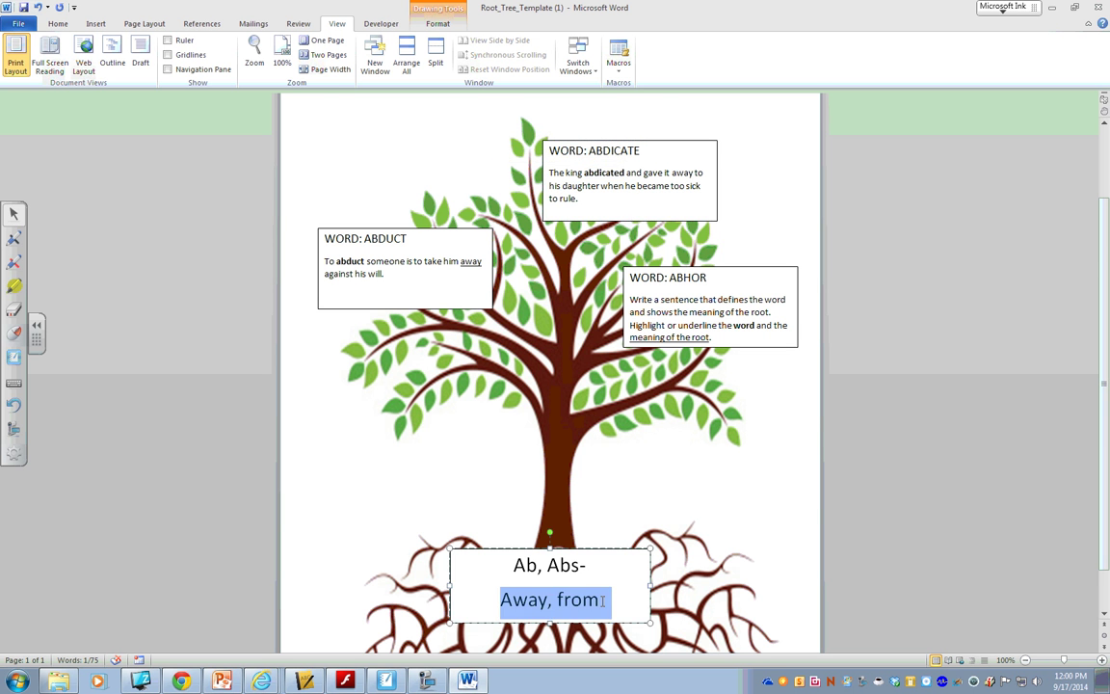
{"action": "left_click_drag", "start_coordinate": [673, 173], "coordinate": [693, 173]}
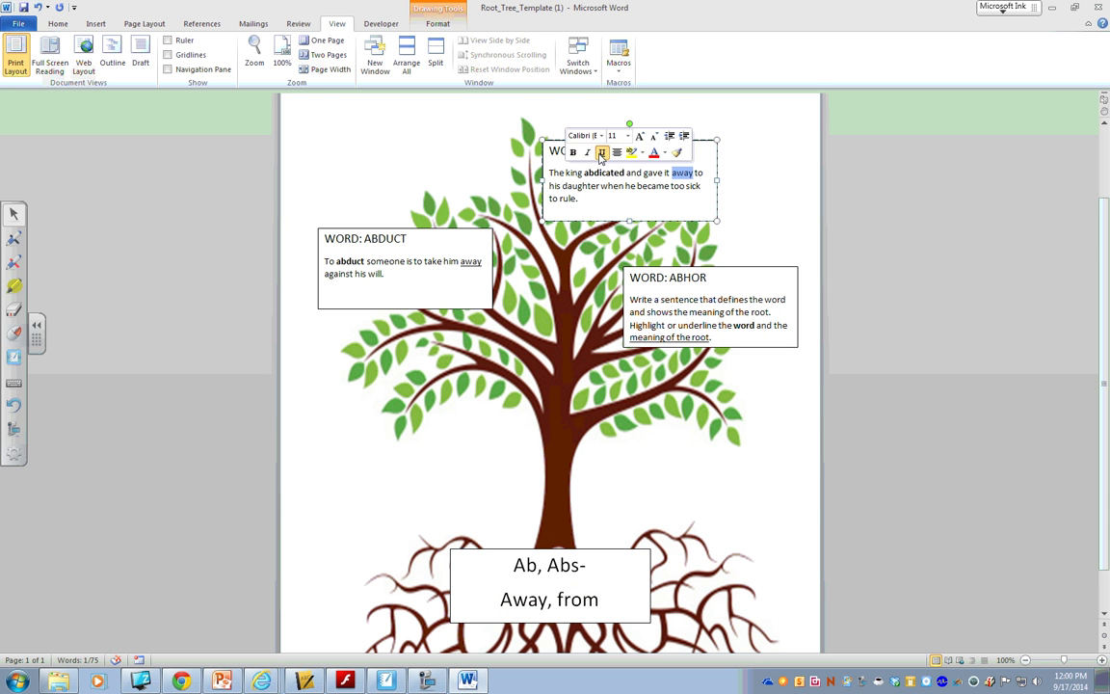
{"action": "left_click", "coordinate": [602, 154]}
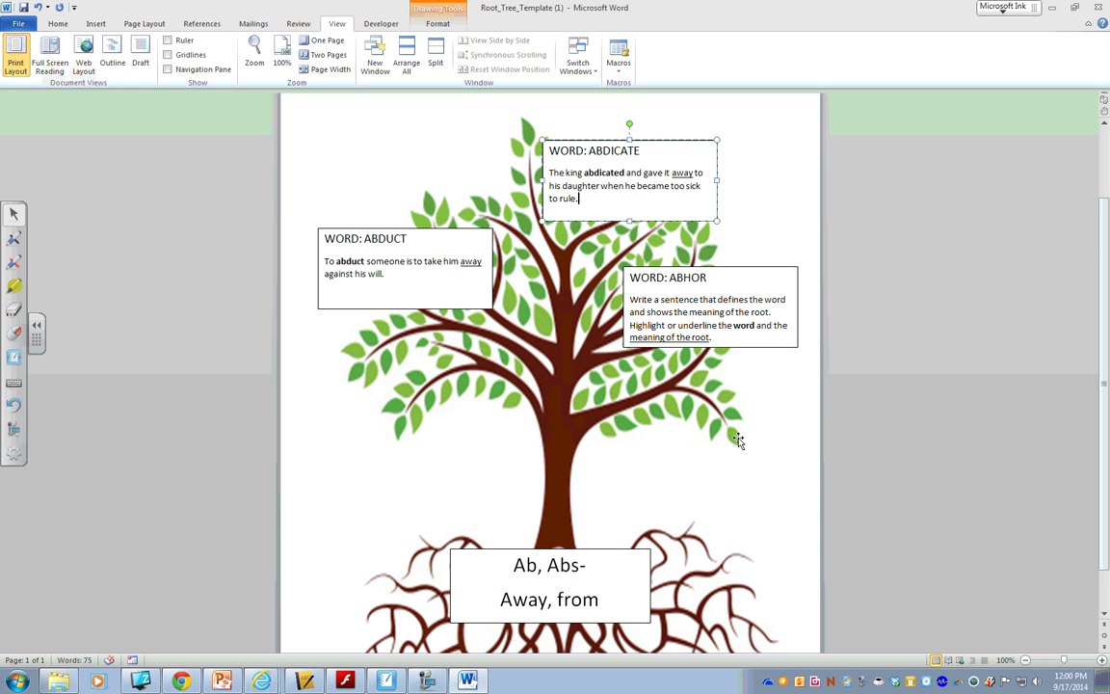
Delete the ABHOR box's instruction text and return to the vocabulary list in Chrome
{"action": "left_click_drag", "start_coordinate": [718, 334], "coordinate": [622, 294]}
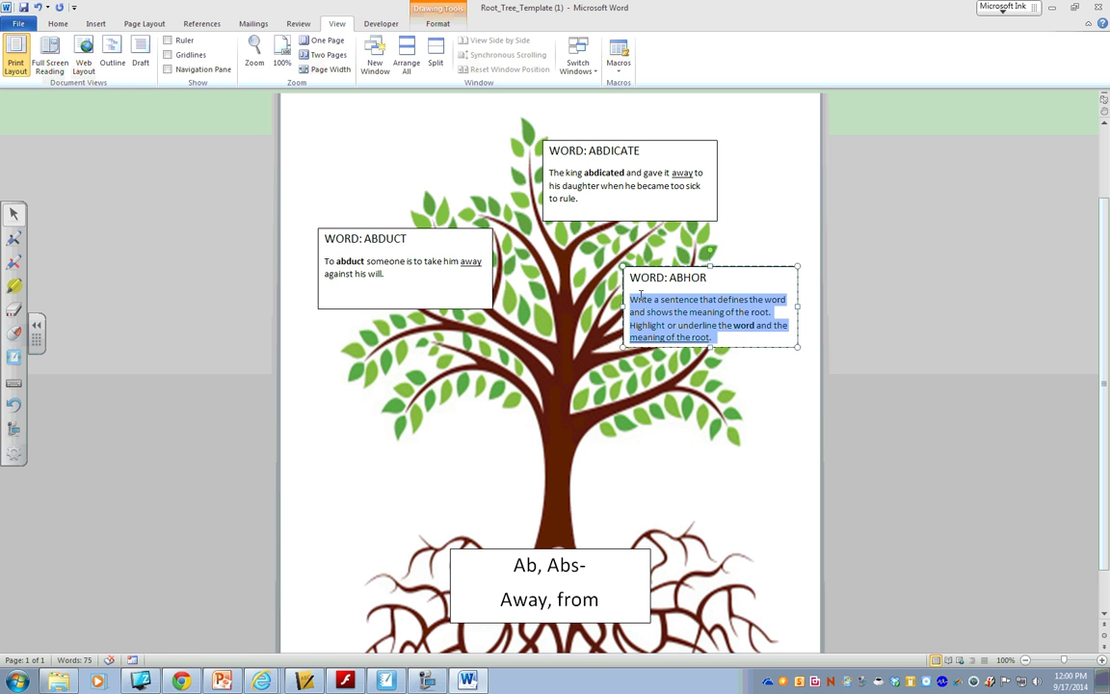
{"action": "key", "text": "Delete"}
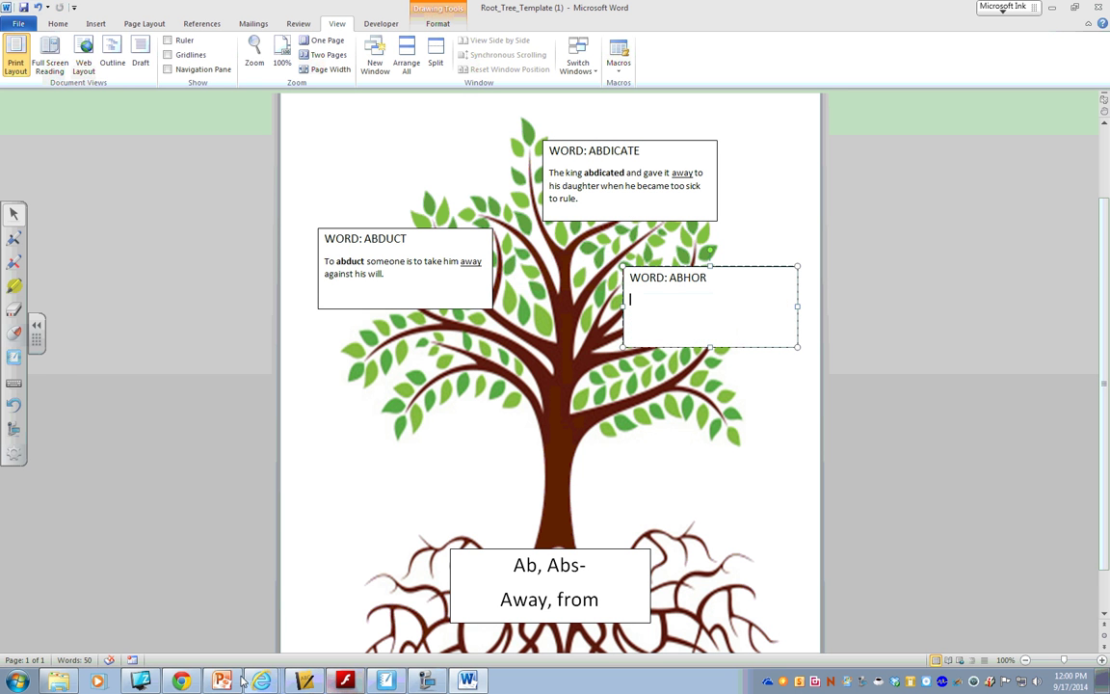
{"action": "left_click", "coordinate": [181, 681]}
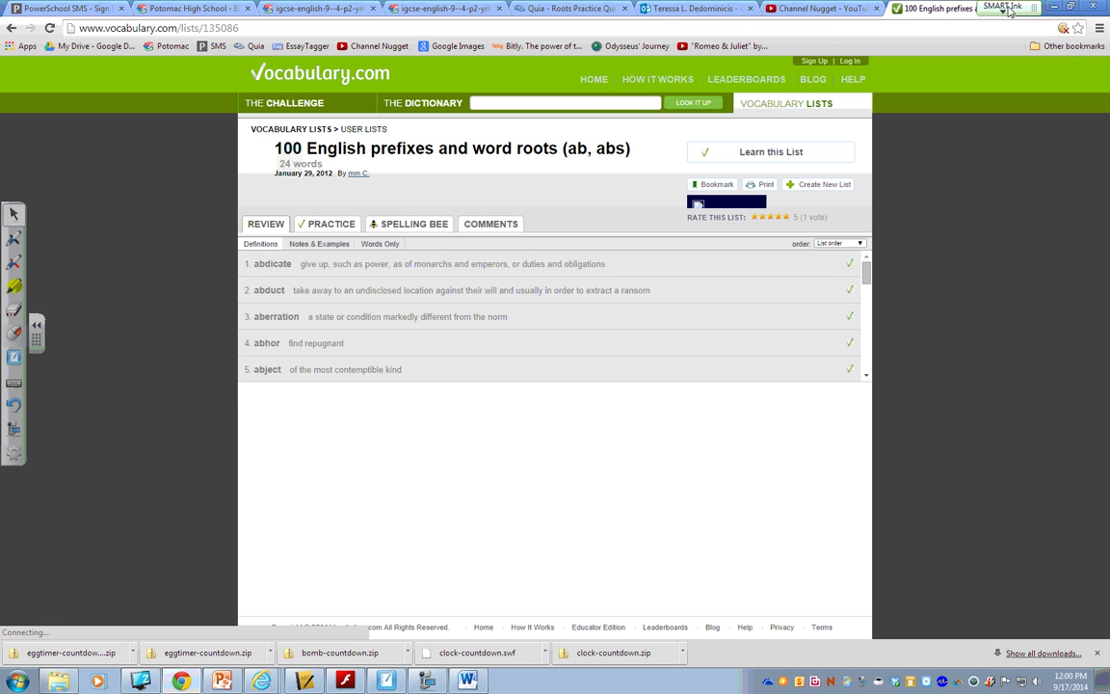
Search Google for 'repugnant', then for 'abhor' in a new tab
{"action": "left_click", "coordinate": [694, 8]}
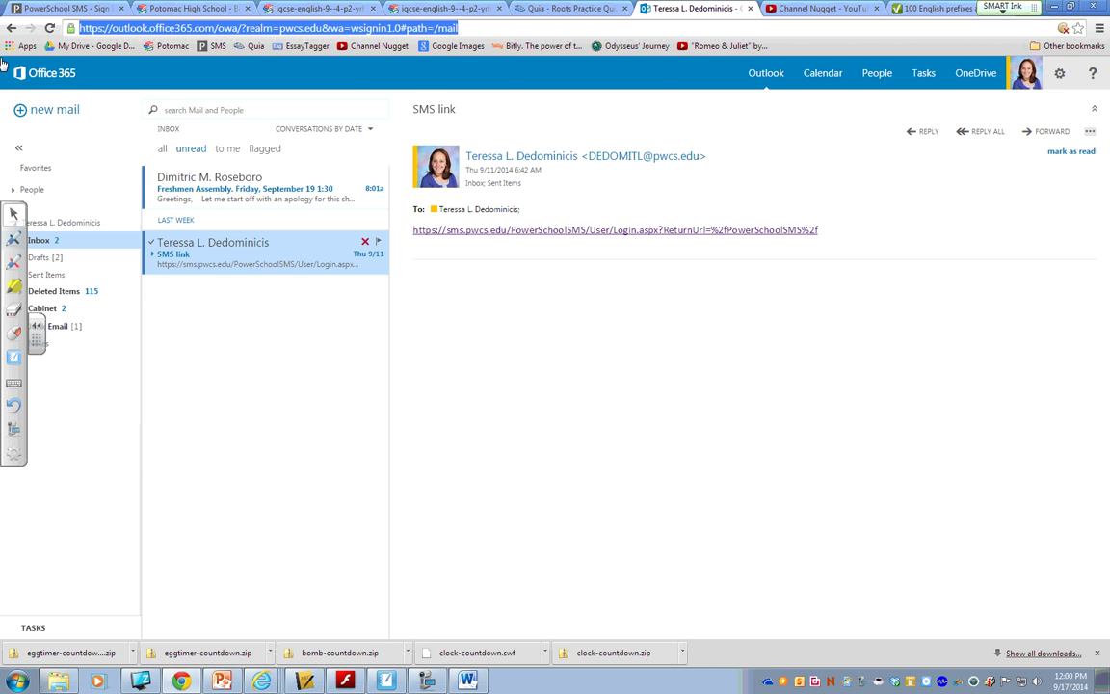
{"action": "type", "text": "repugnant"}
{"action": "key", "text": "Return"}
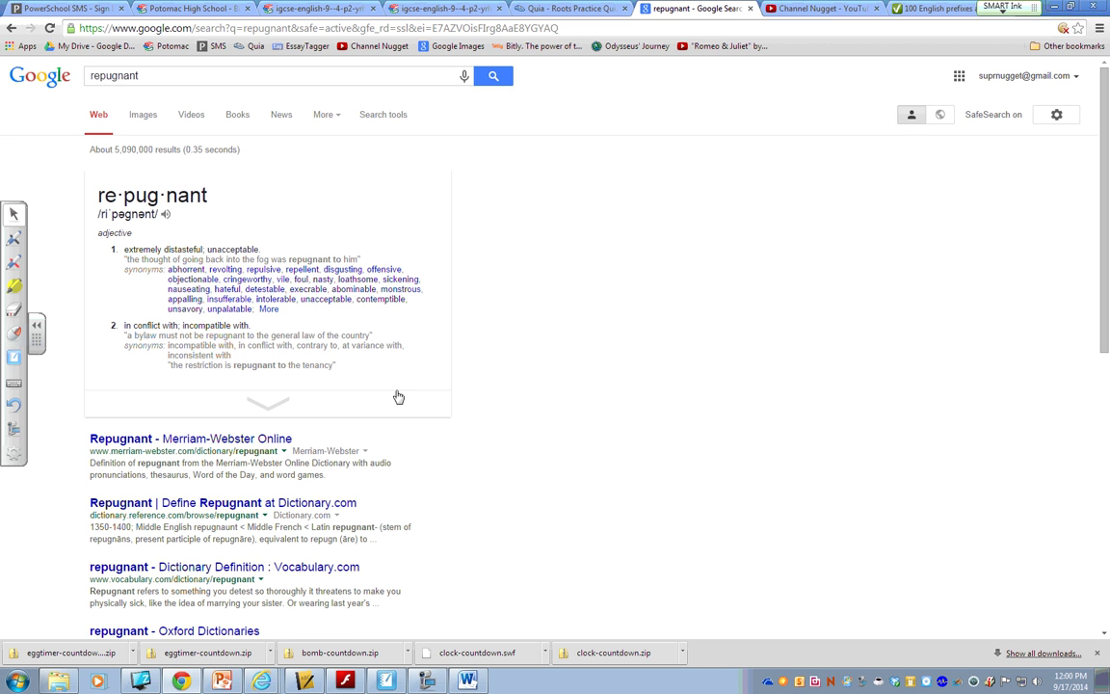
{"action": "double_click", "coordinate": [145, 76]}
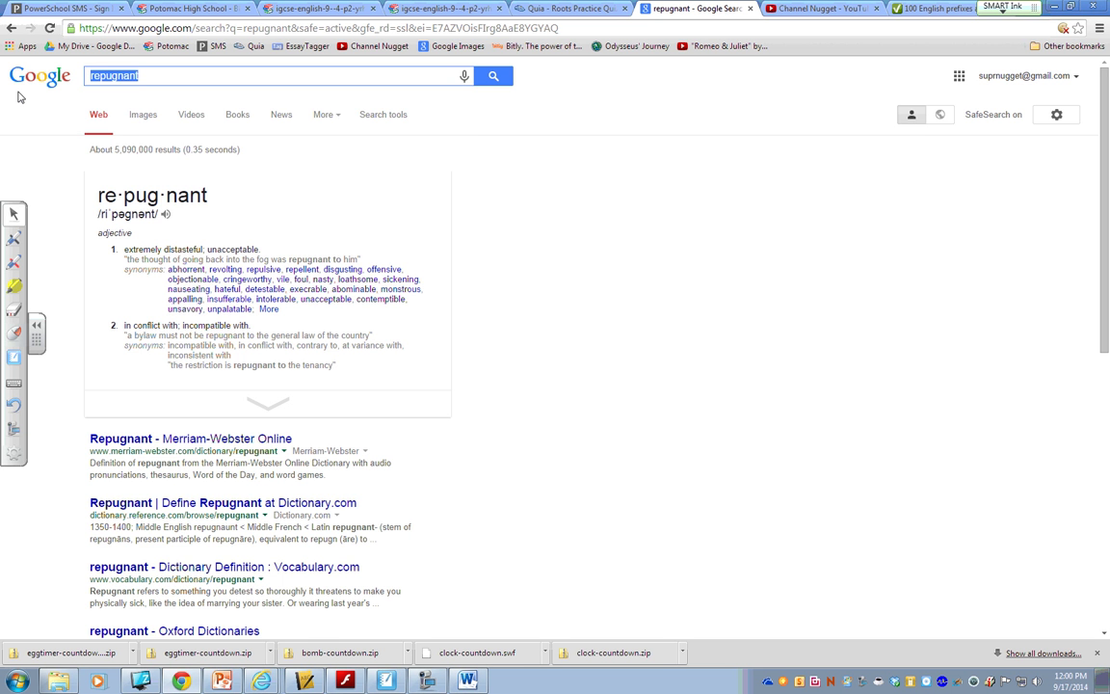
{"action": "type", "text": "abhor"}
{"action": "key", "text": "Return"}
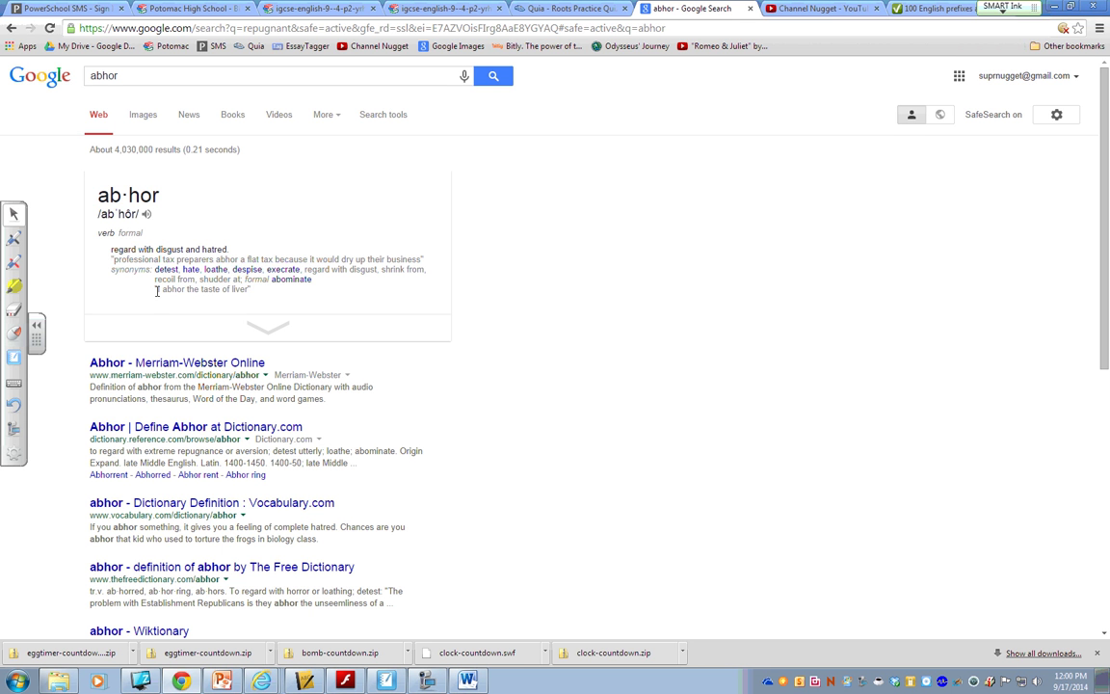
Review abhor's example 'I abhor the taste of liver' and synonyms, then return to Word
{"action": "left_click_drag", "start_coordinate": [156, 291], "coordinate": [247, 290]}
{"action": "left_click_drag", "start_coordinate": [382, 270], "coordinate": [391, 279]}
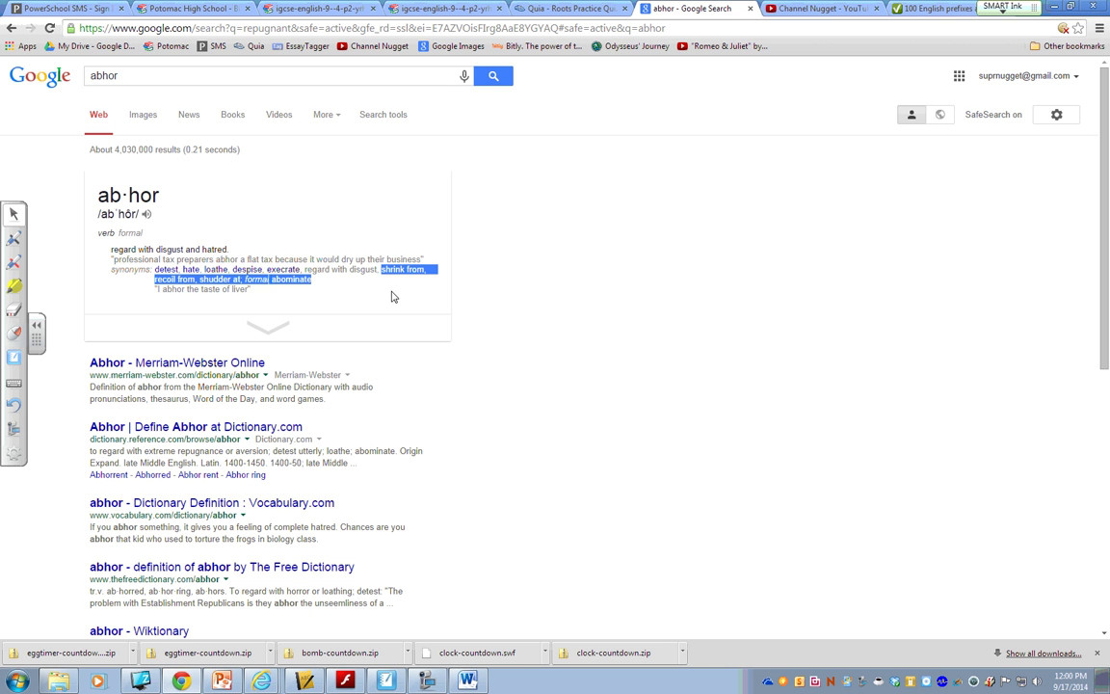
{"action": "left_click", "coordinate": [293, 291]}
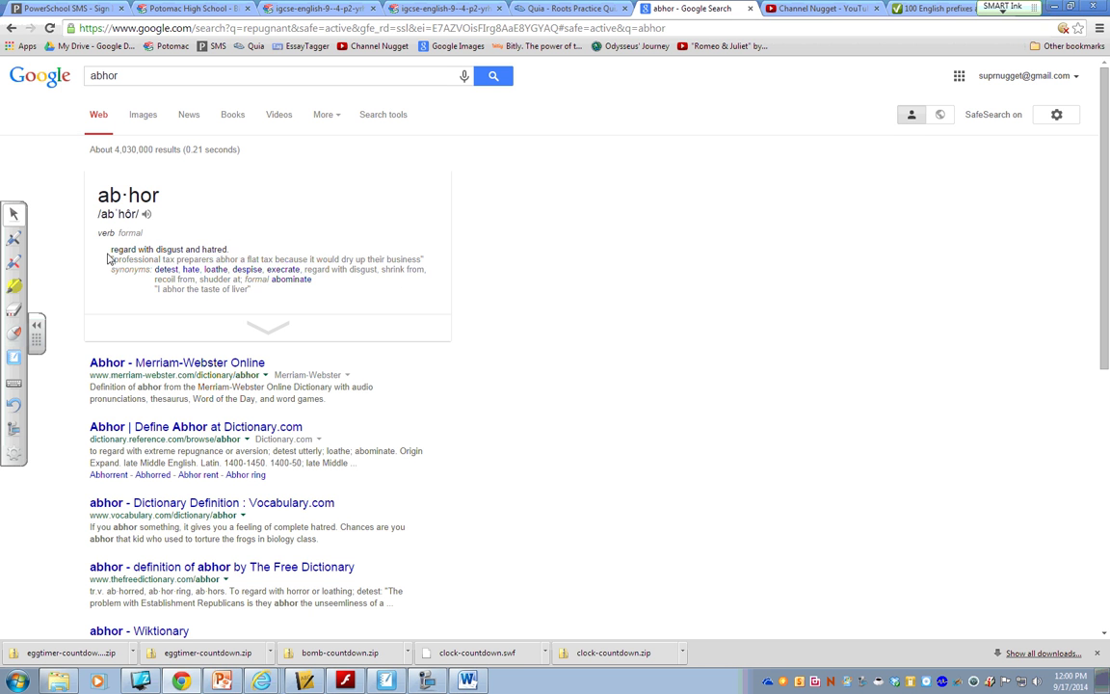
{"action": "left_click_drag", "start_coordinate": [111, 267], "coordinate": [326, 286]}
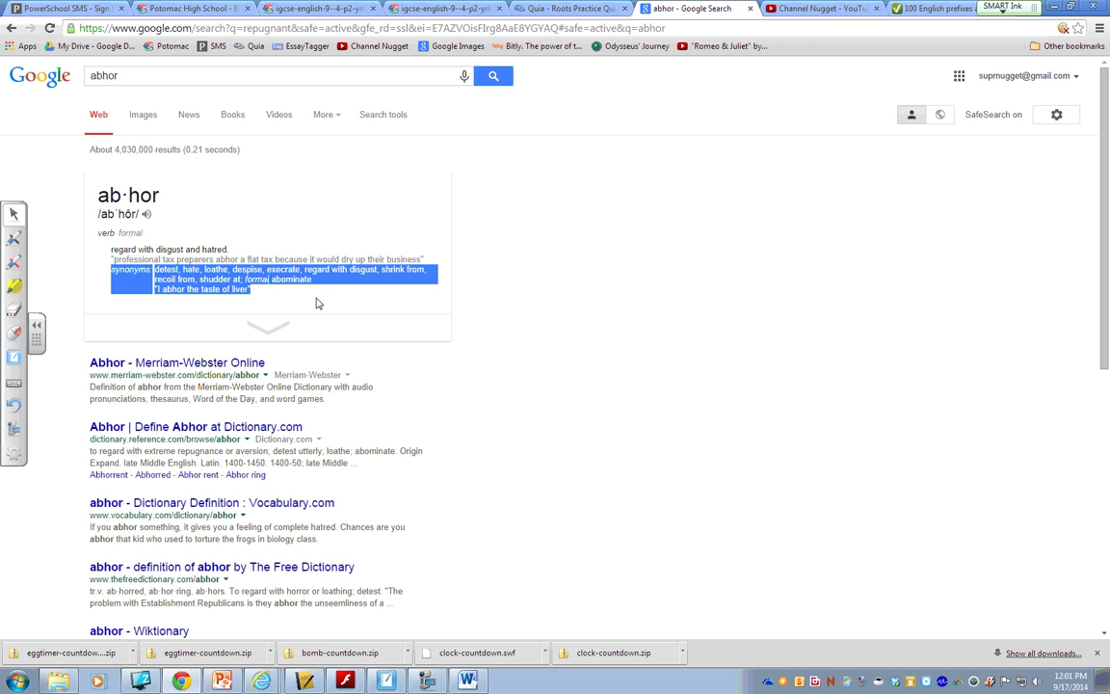
{"action": "left_click", "coordinate": [317, 304]}
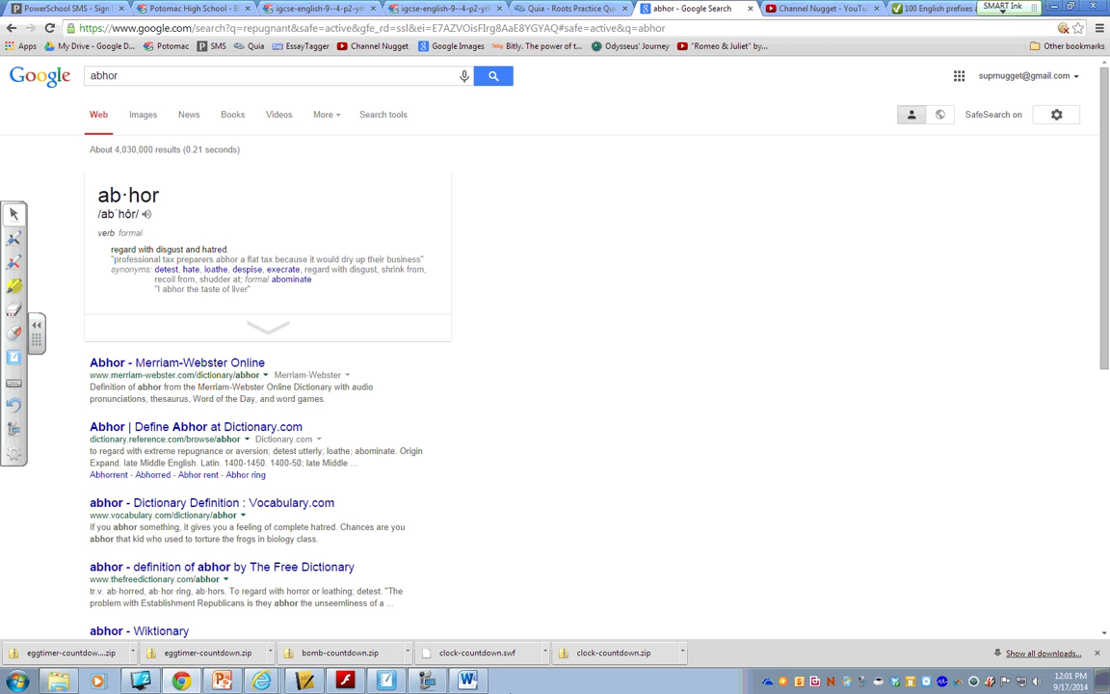
{"action": "left_click", "coordinate": [467, 681]}
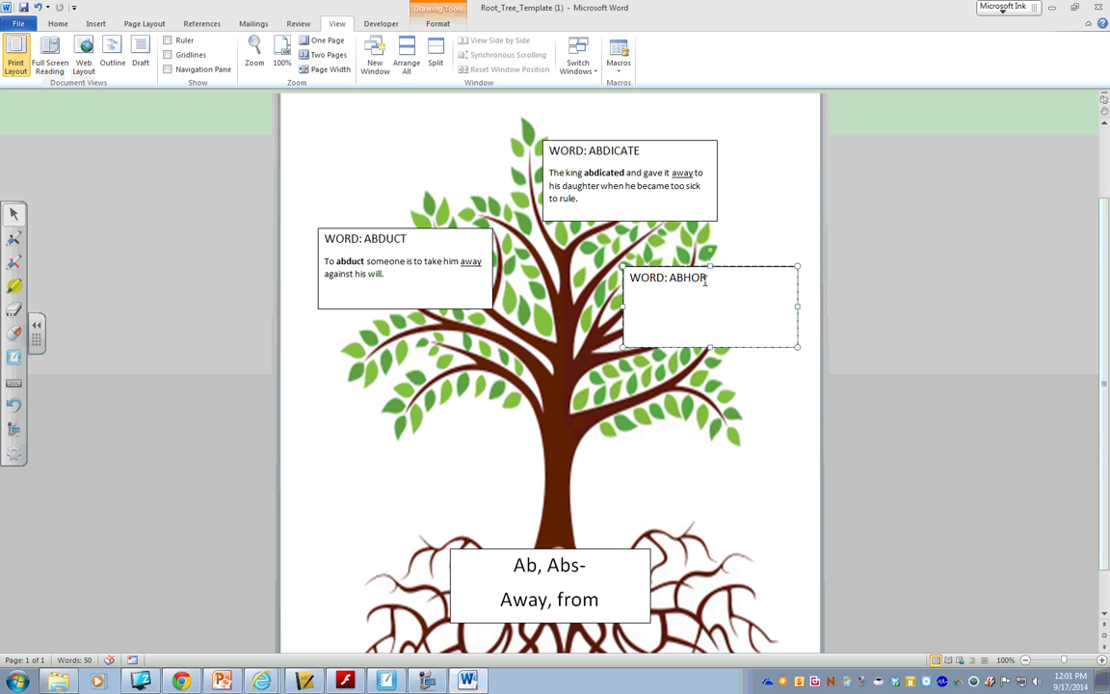
Type 'I could tell he abhorred the smell of fresh sea food because he…' in the ABHOR box
{"action": "type", "text": "I could tell he abhorre"}
{"action": "key", "text": "BackSpace"}
{"action": "type", "text": "red the smell of fr"}
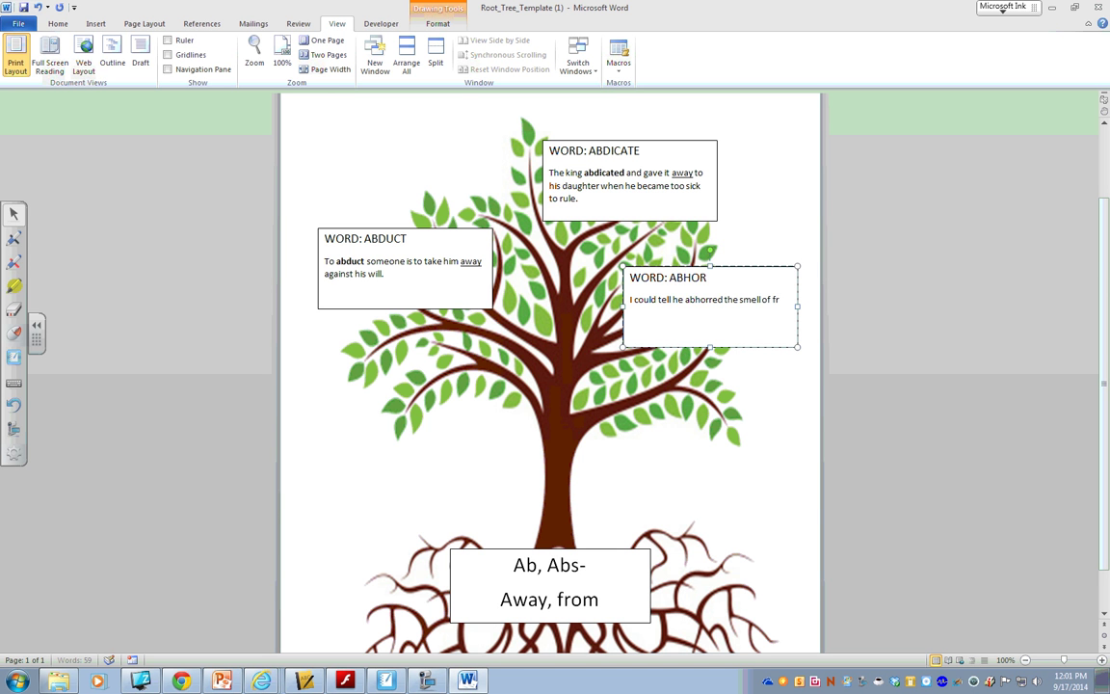
{"action": "type", "text": "esh sea food because he ra"}
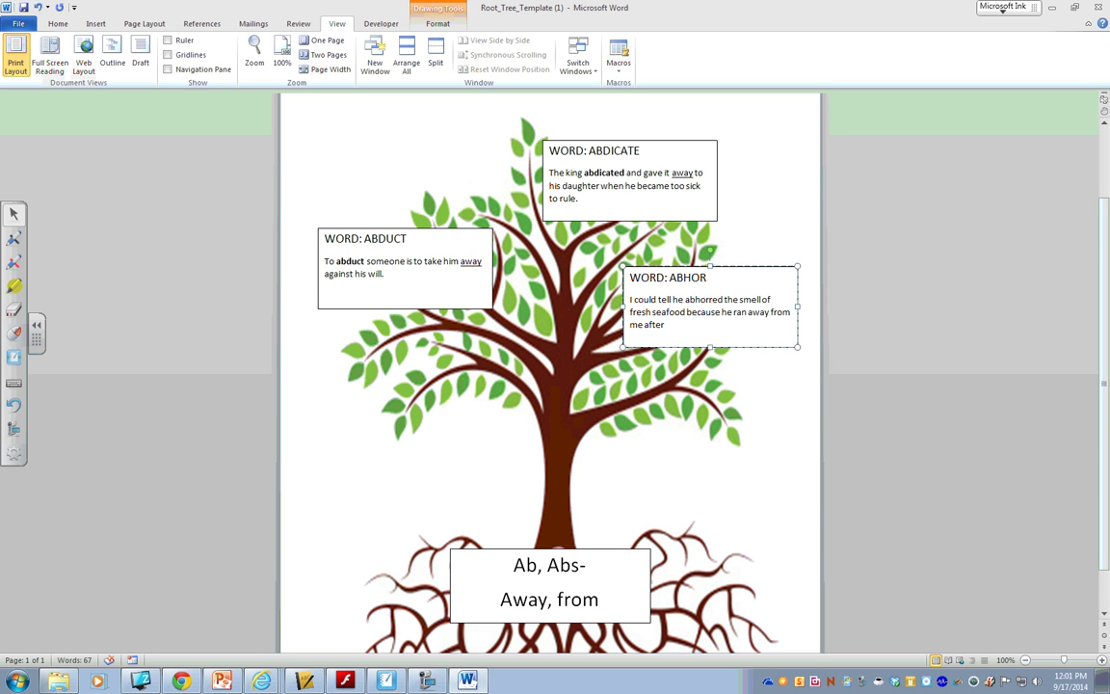
{"action": "type", "text": " I"}
{"action": "type", "text": "serve him sushi."}
Bold 'abhorred' and underline 'away' in the ABHOR sentence
{"action": "left_click_drag", "start_coordinate": [685, 300], "coordinate": [724, 300]}
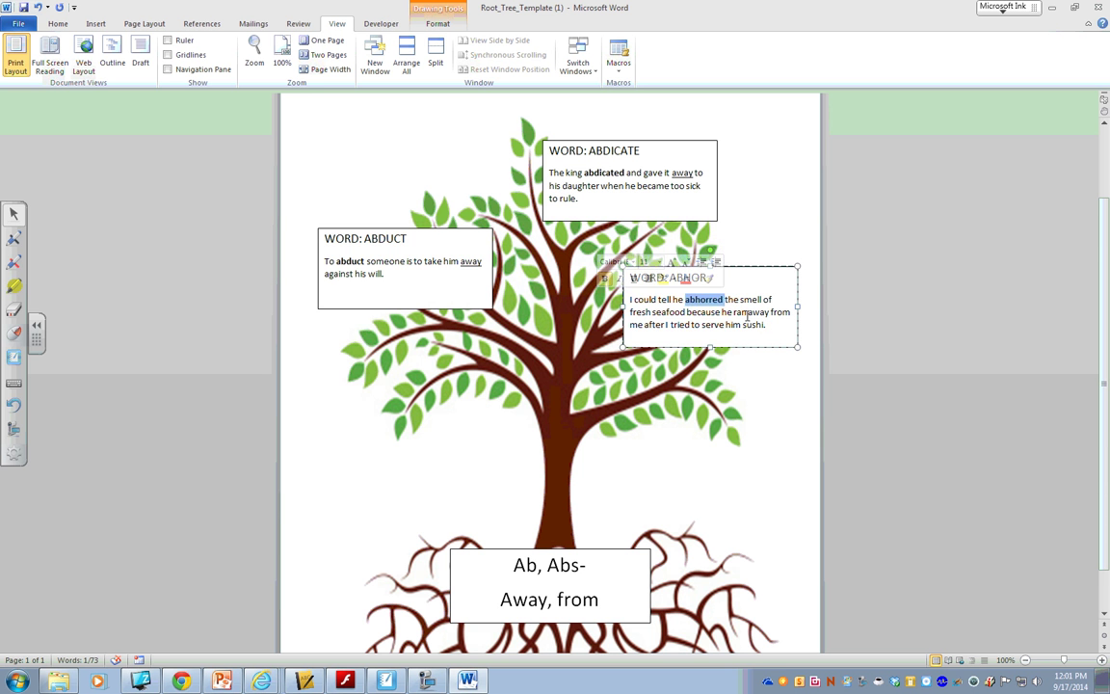
{"action": "key", "text": "ctrl+Right"}
{"action": "key", "text": "ctrl+Right"}
{"action": "key", "text": "ctrl+Right"}
{"action": "key", "text": "ctrl+Right"}
{"action": "key", "text": "ctrl+Right"}
{"action": "key", "text": "ctrl+Right"}
{"action": "key", "text": "ctrl+Right"}
{"action": "key", "text": "ctrl+Right"}
{"action": "key", "text": "ctrl+Right"}
{"action": "key", "text": "ctrl+shift+Right"}
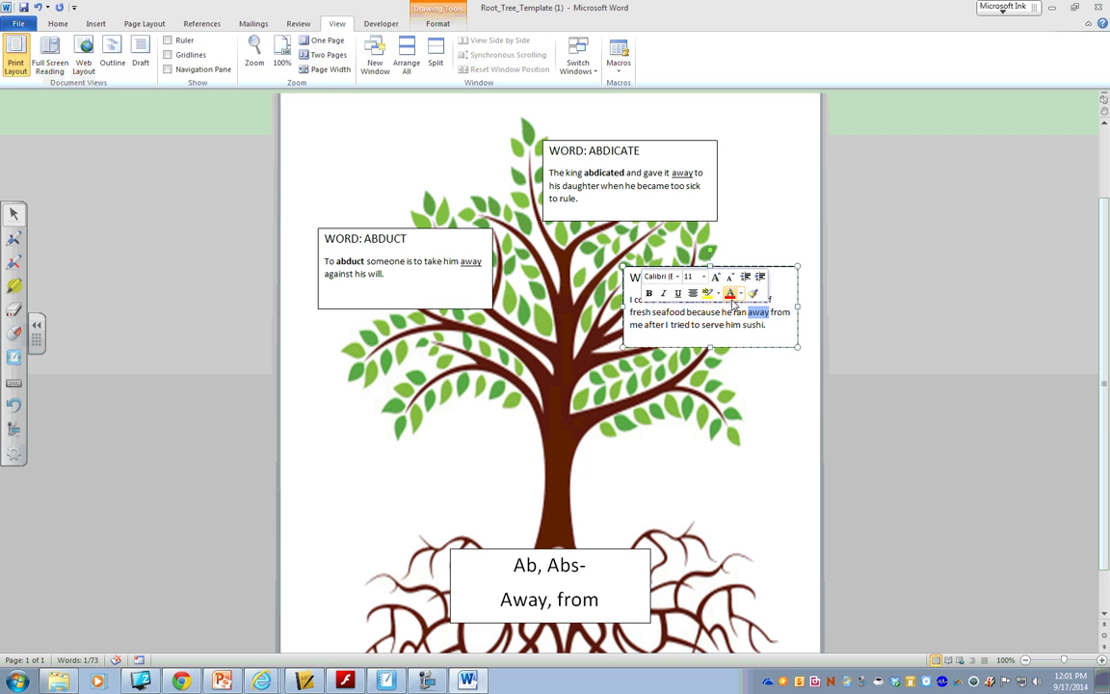
{"action": "left_click", "coordinate": [678, 294]}
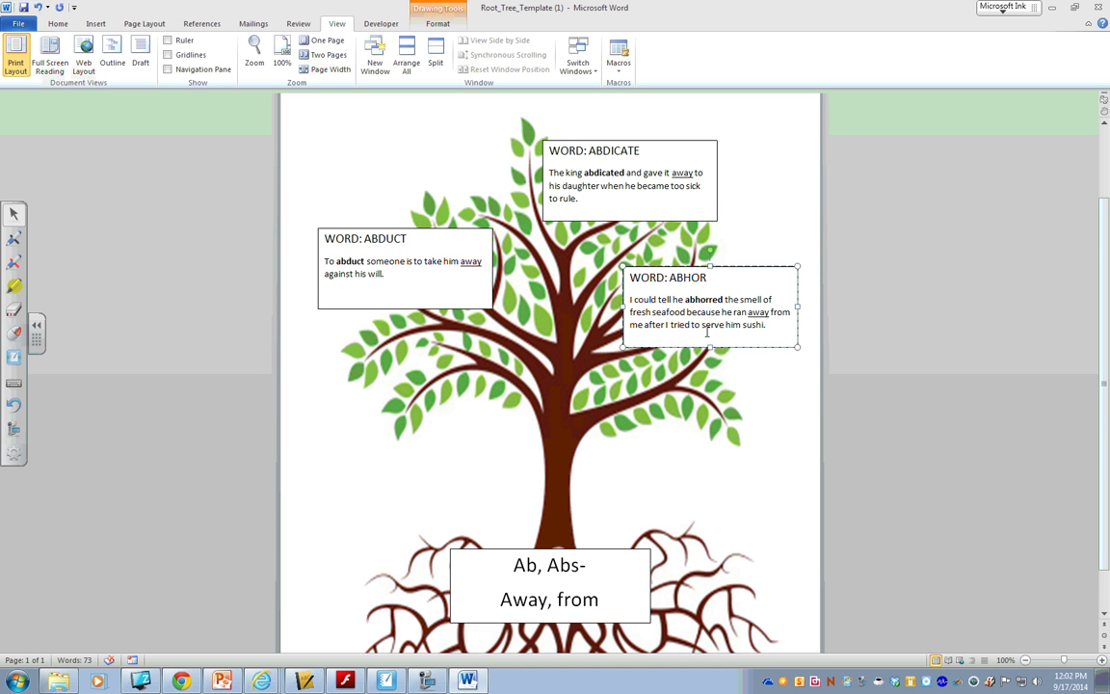
Replace 'he' before 'abhorred' with a first name, then review the finished Root Tree
{"action": "double_click", "coordinate": [678, 301]}
{"action": "type", "text": "Rob"}
{"action": "left_click", "coordinate": [721, 323]}
{"action": "left_click", "coordinate": [781, 325]}
{"action": "scroll", "coordinate": [356, 417], "scroll_direction": "down", "scroll_amount": 1}
{"action": "scroll", "coordinate": [357, 416], "scroll_direction": "up", "scroll_amount": 3}
{"action": "scroll", "coordinate": [357, 417], "scroll_direction": "down", "scroll_amount": 3}
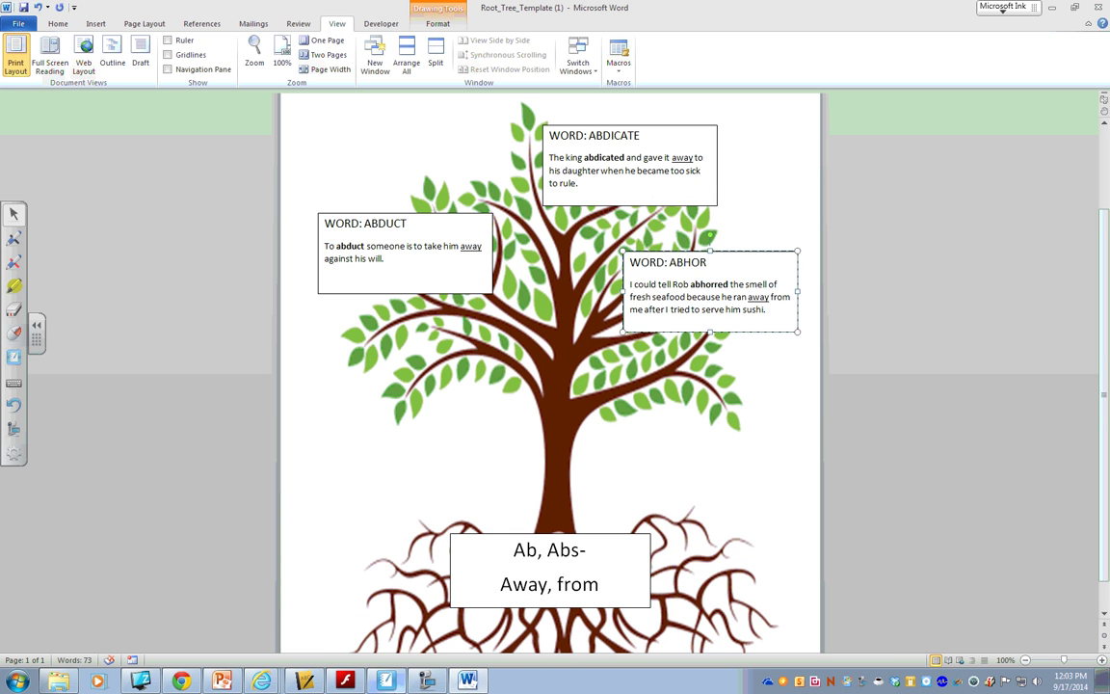
{"action": "left_click", "coordinate": [430, 682]}
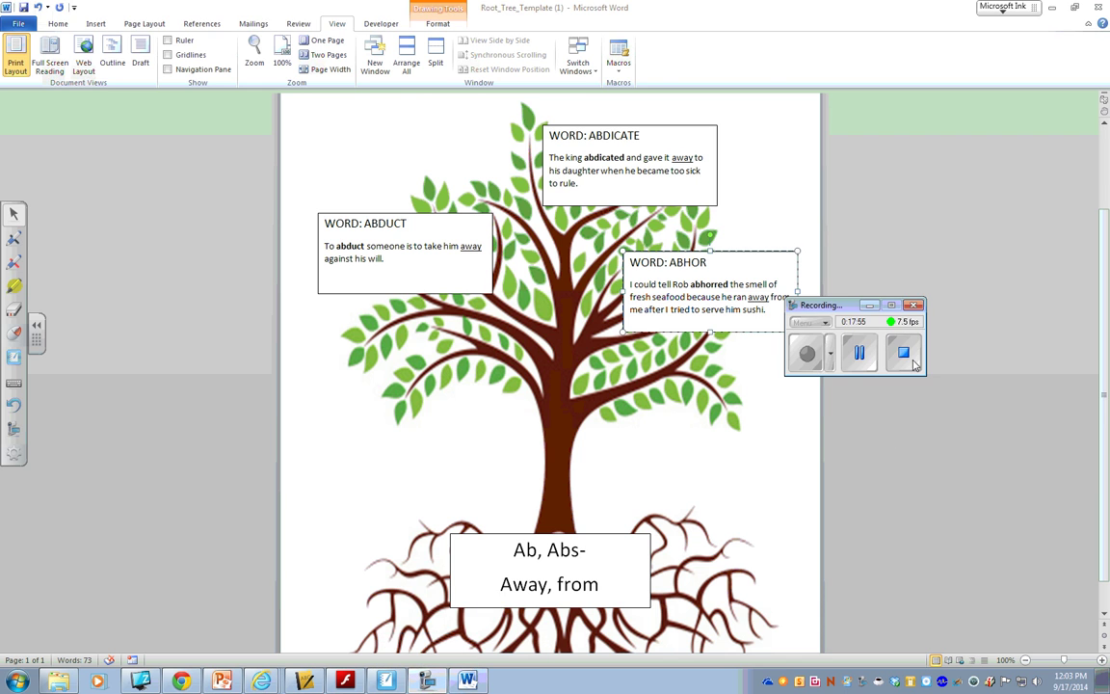